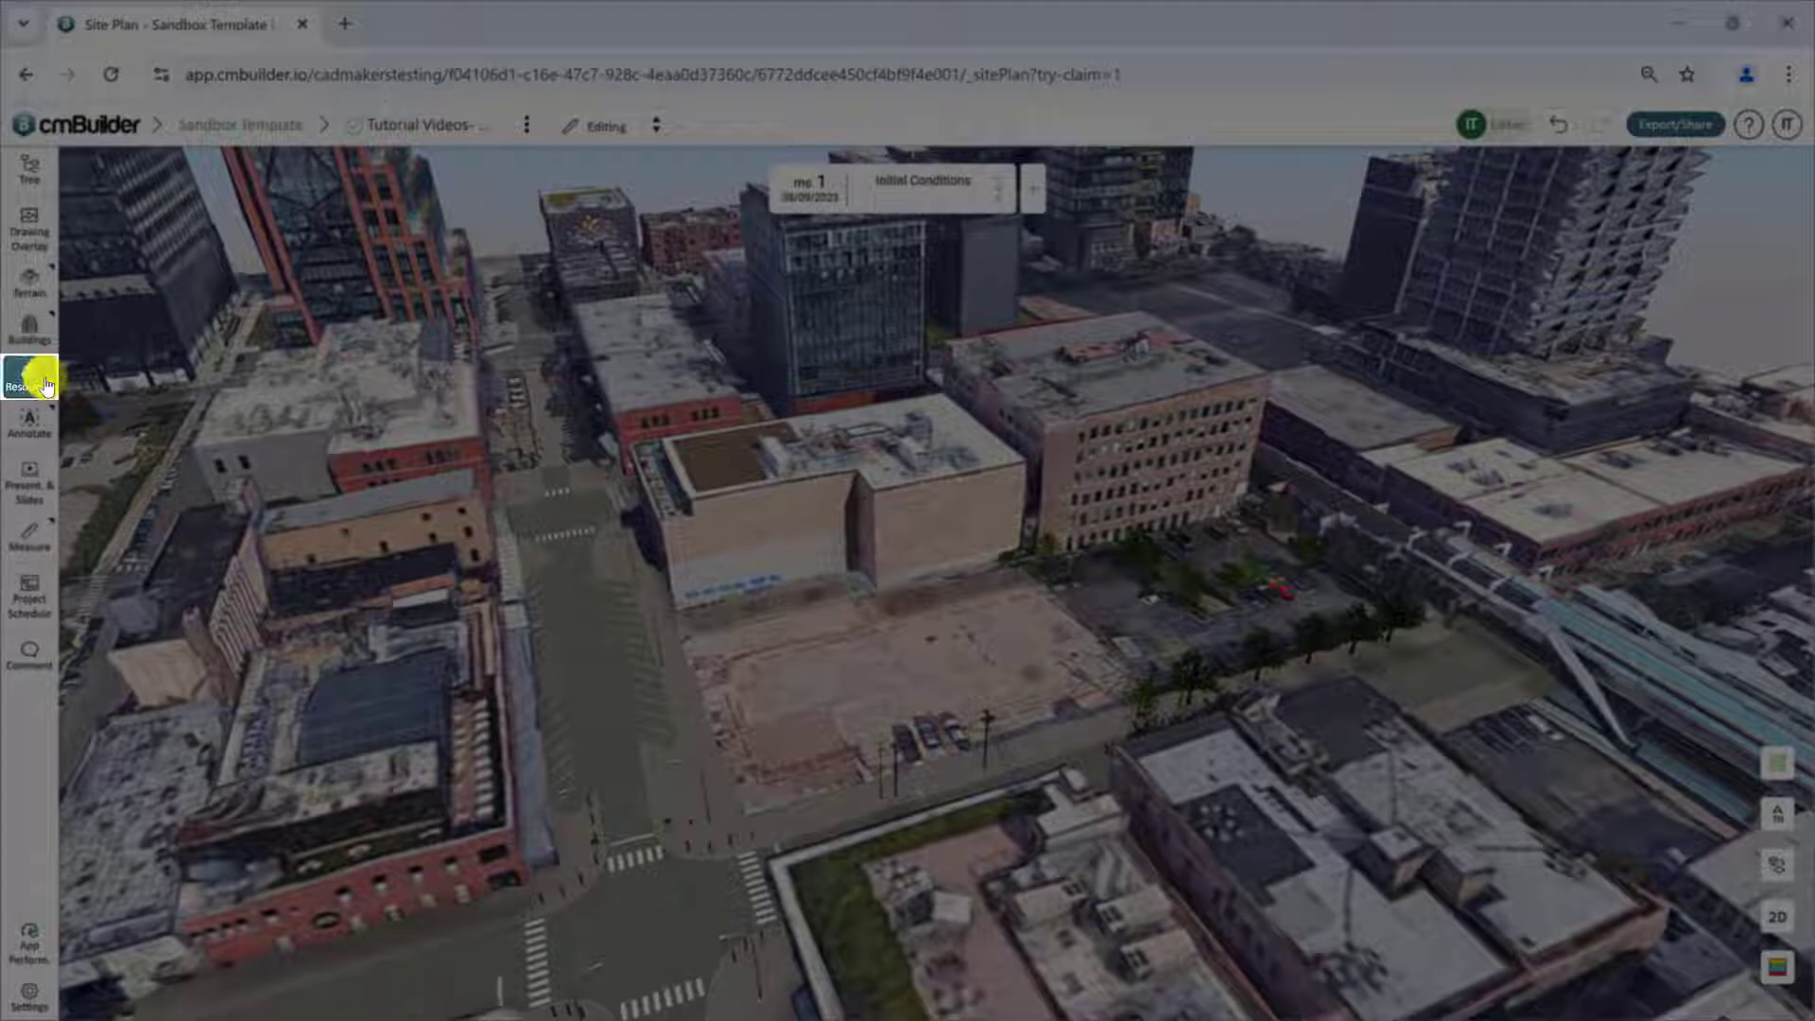
Step: Open the resource library and look over its resource categories and the help options for requesting a resource
left_click(42, 383)
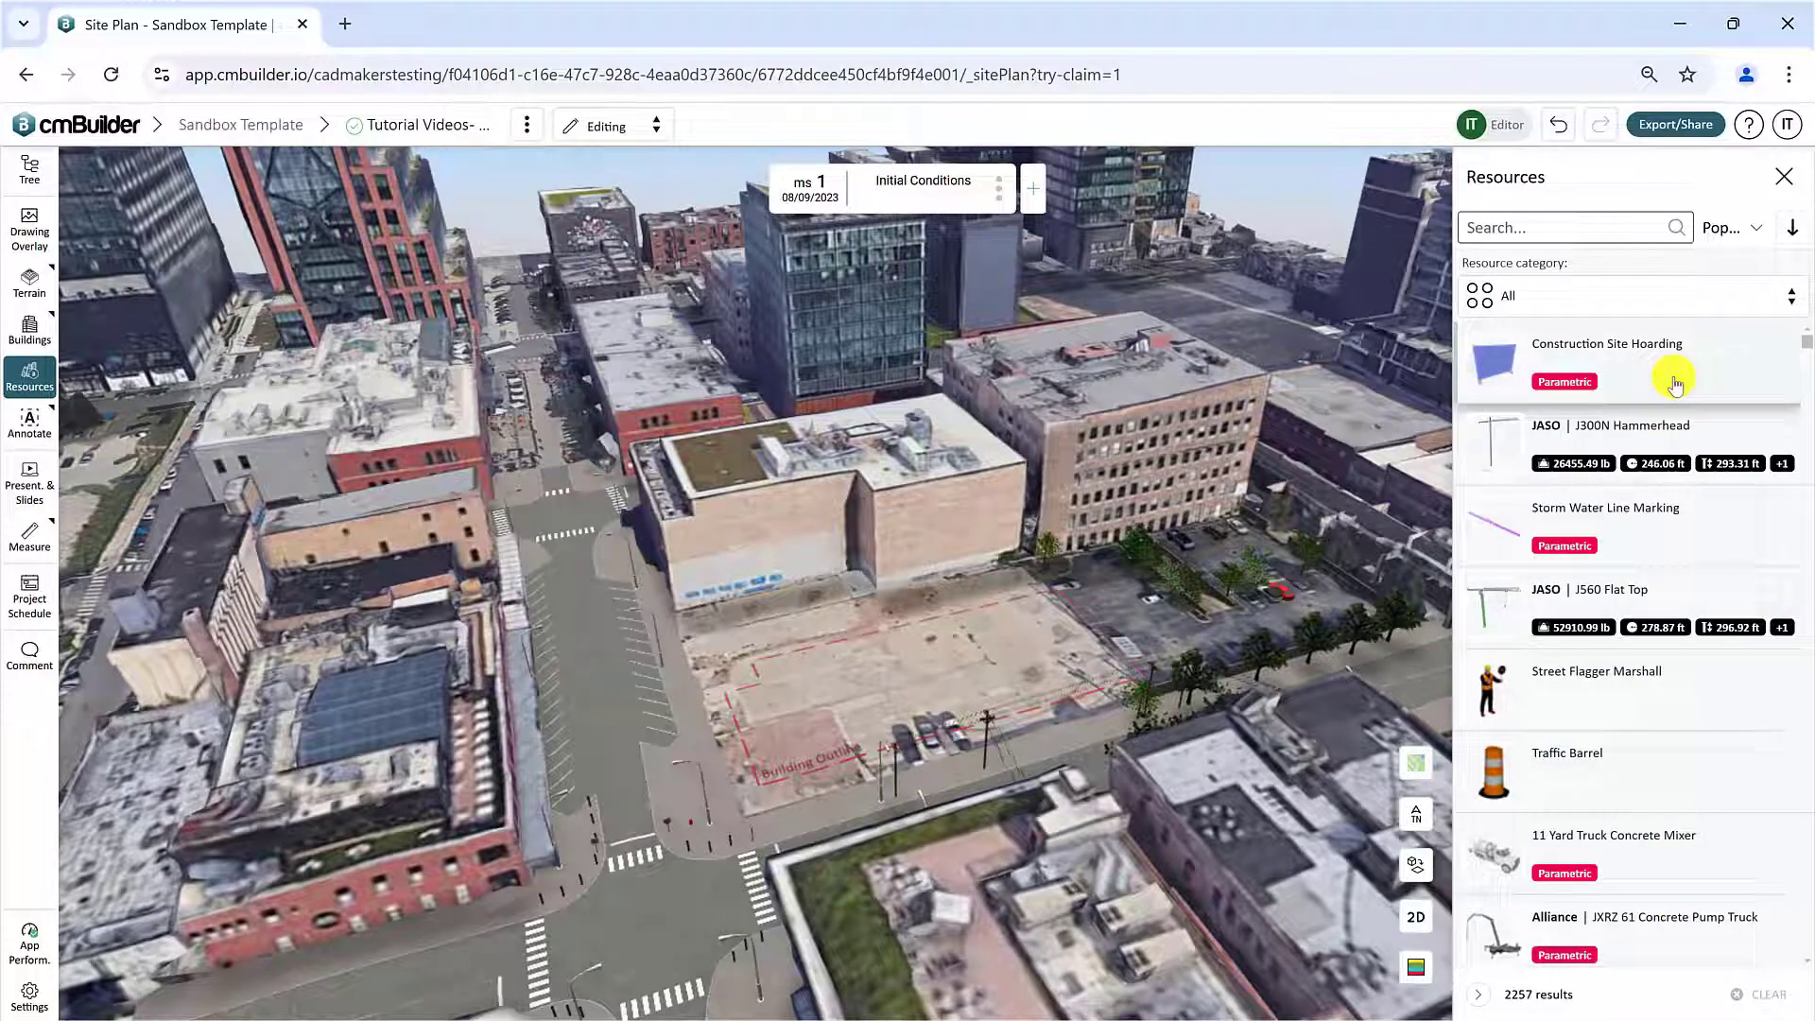
left_click(1623, 225)
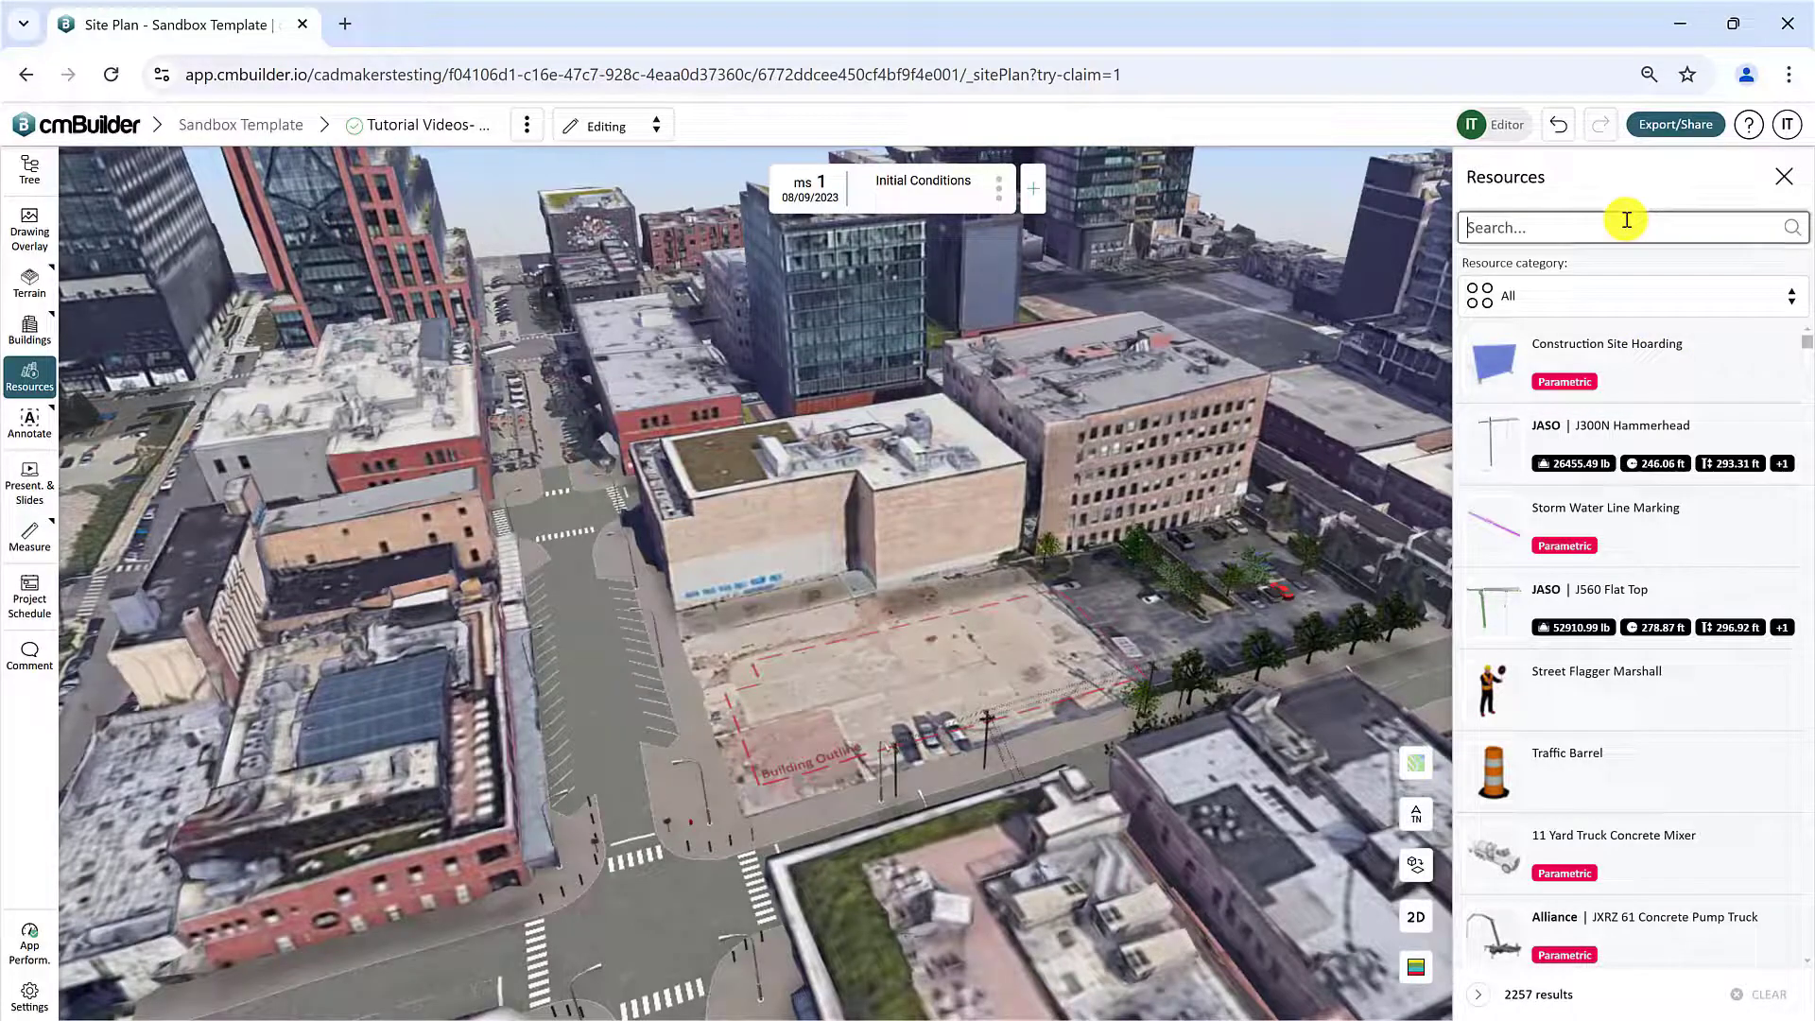
left_click(1776, 300)
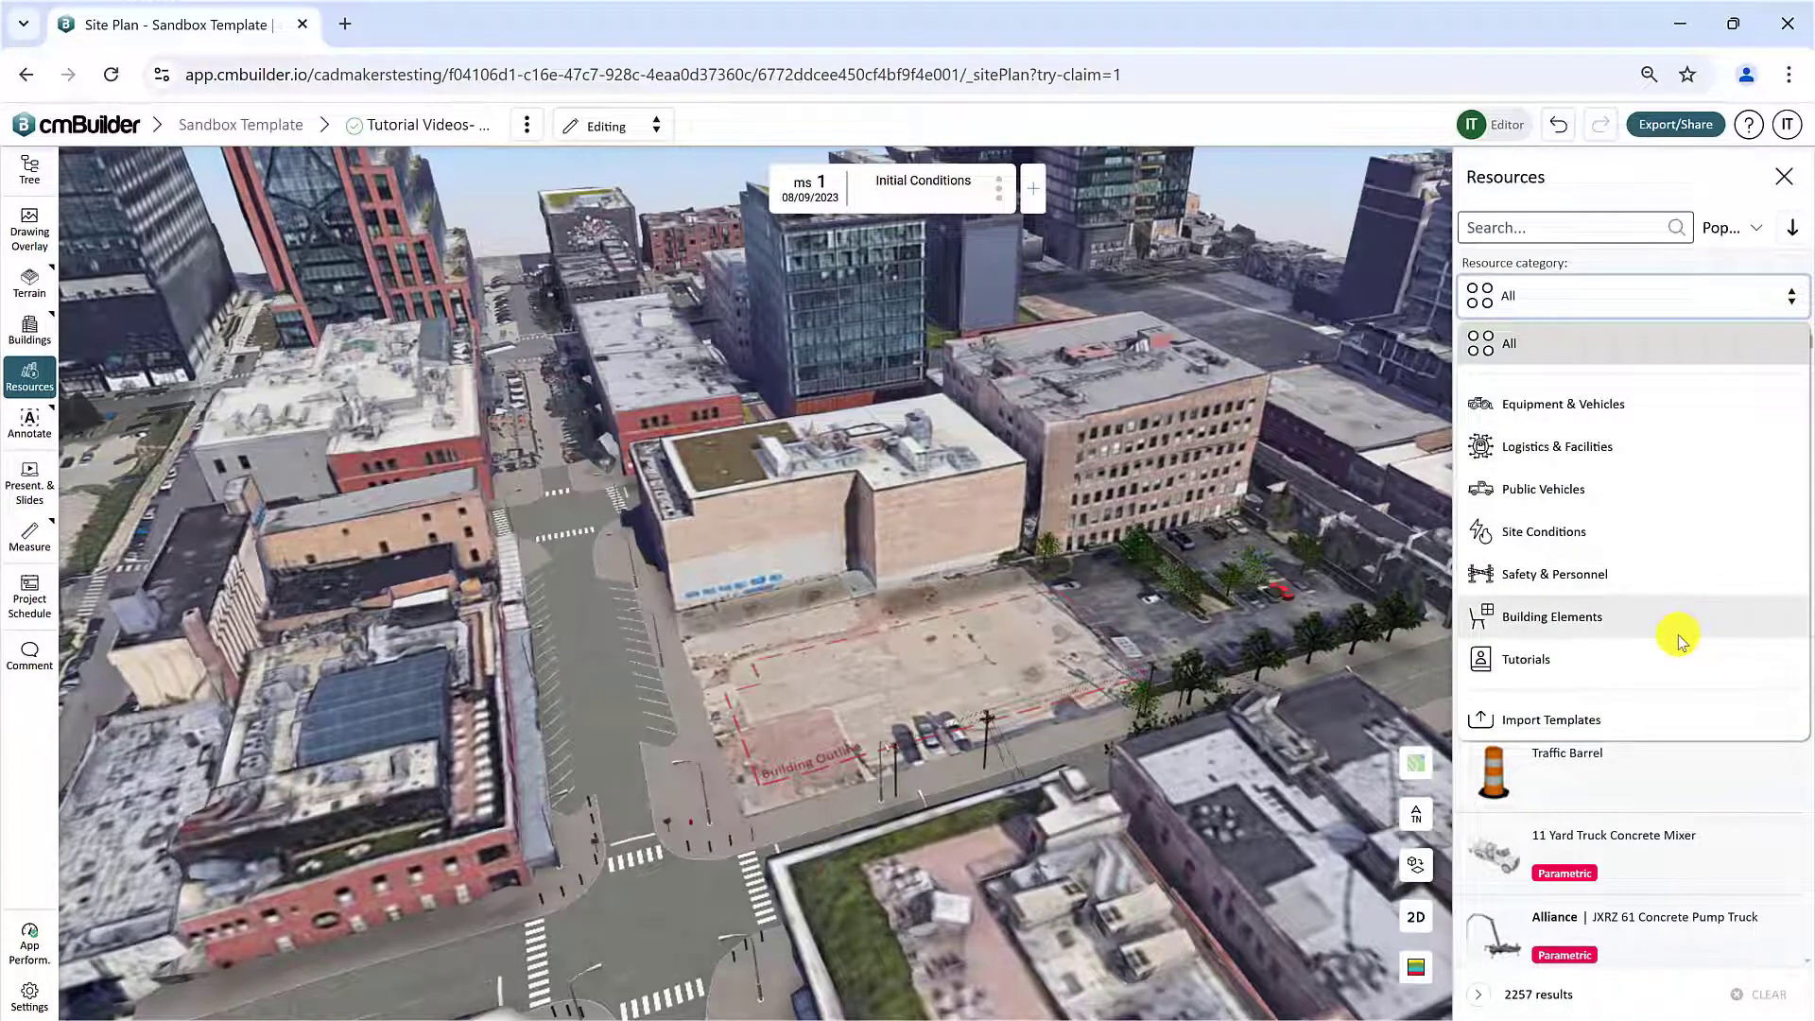
left_click(1717, 170)
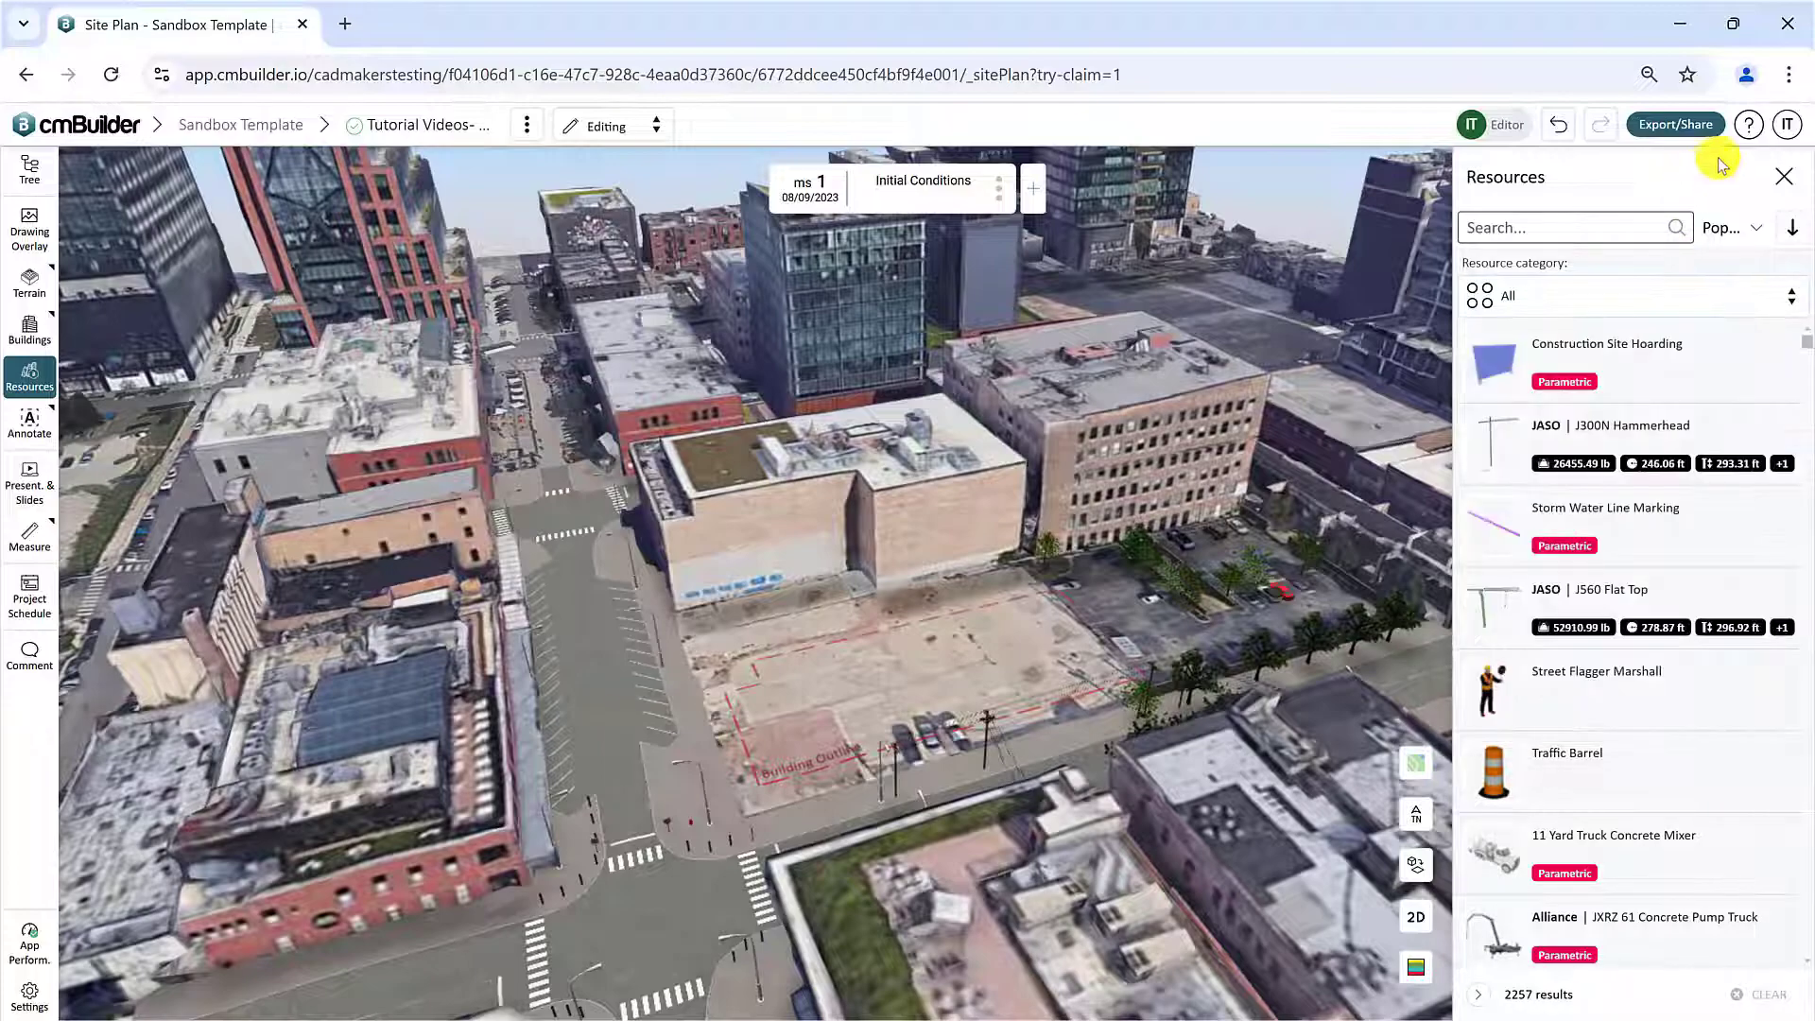
left_click(1748, 125)
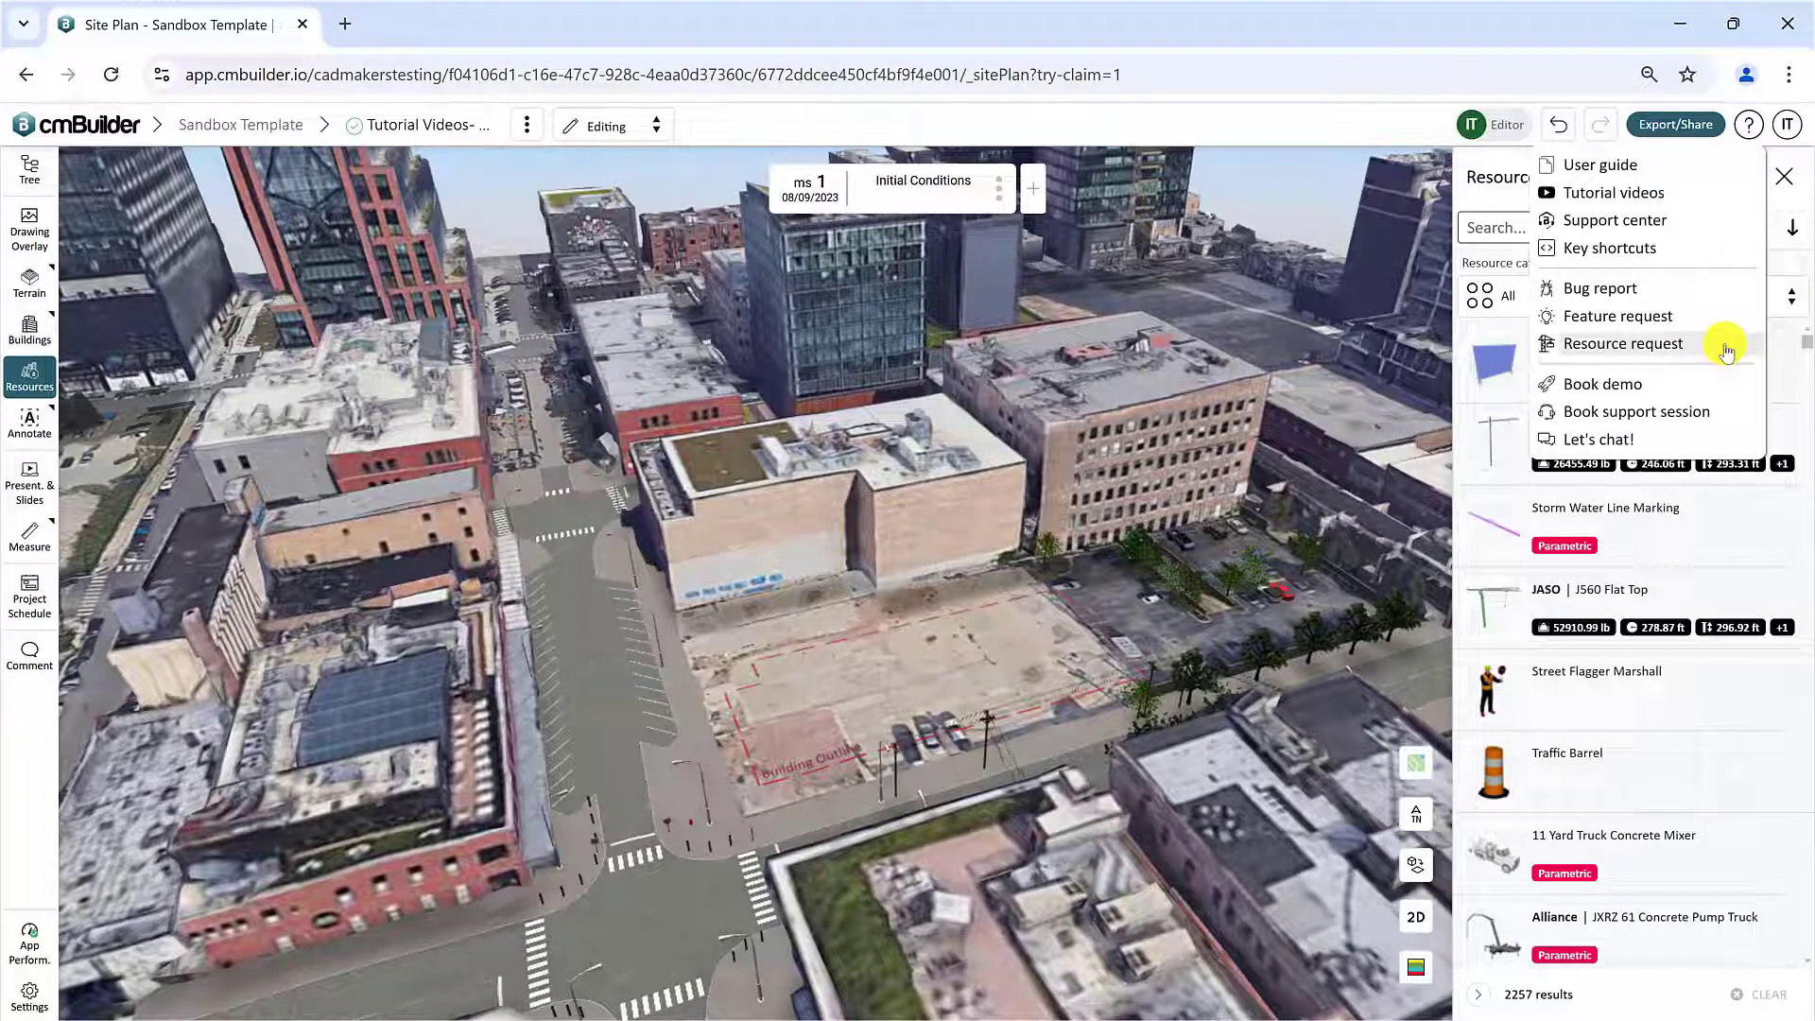
left_click(1749, 125)
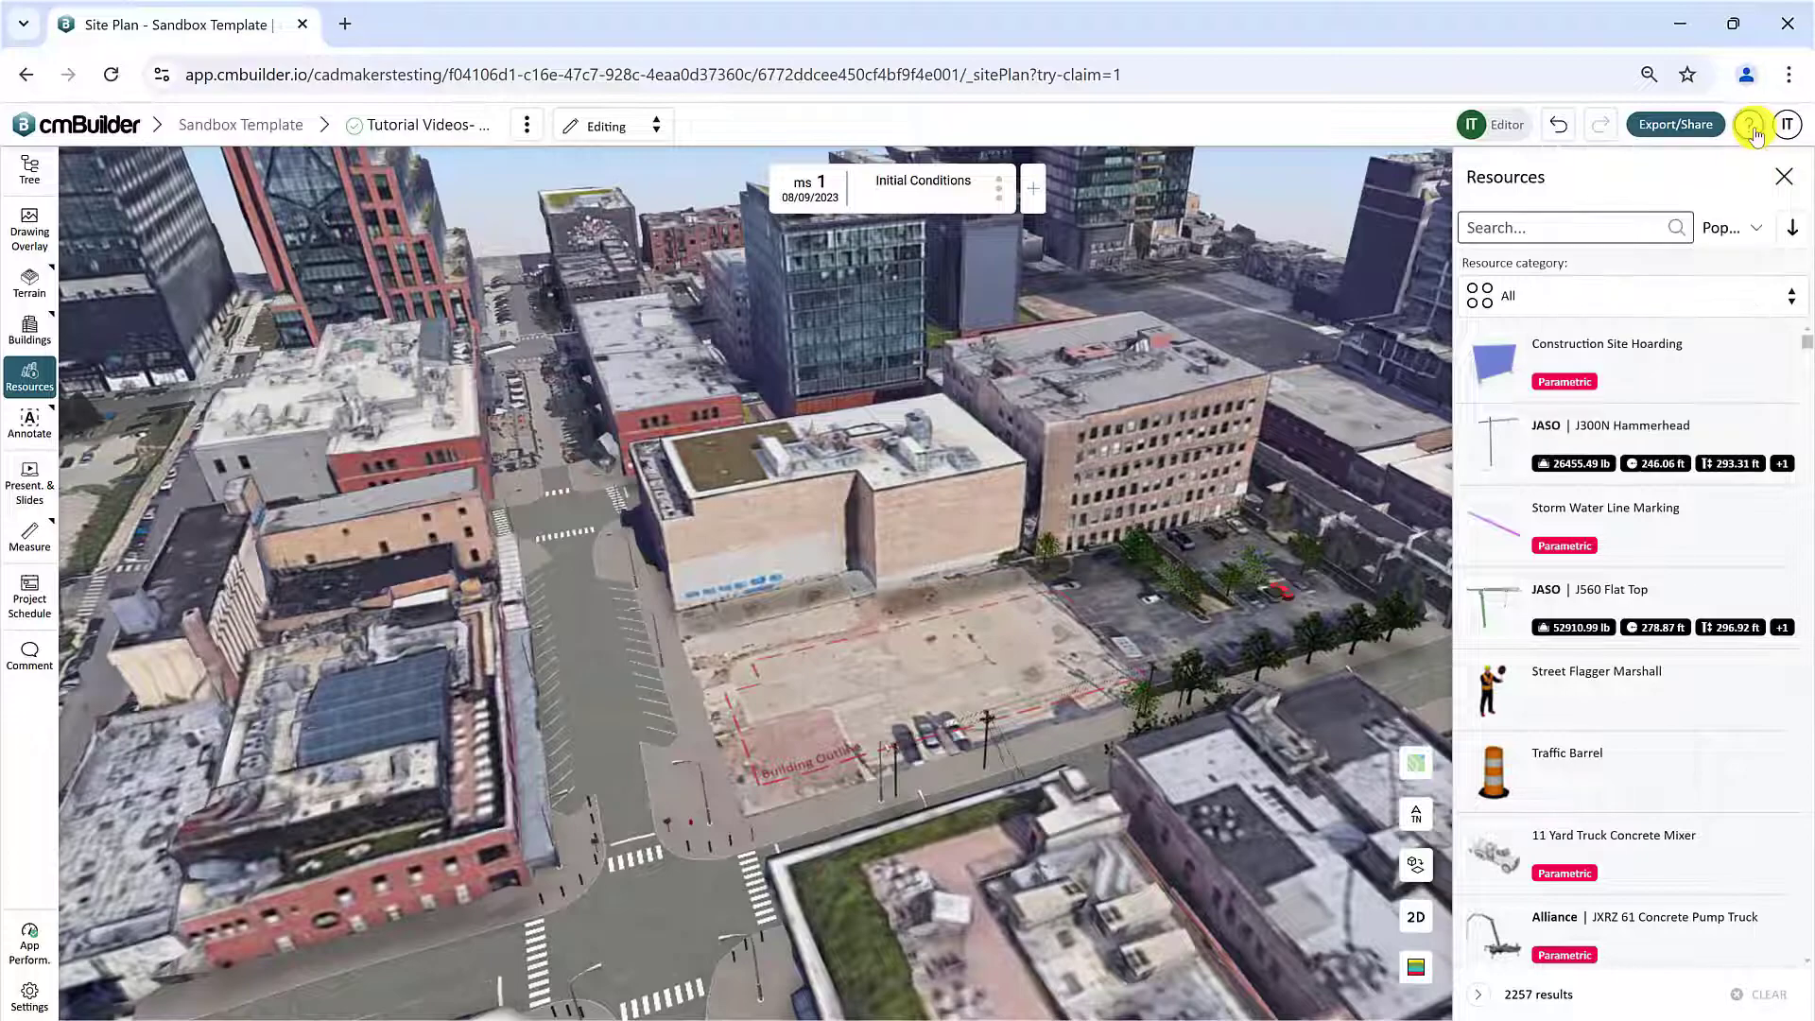
Step: Switch to the 2D site view and list the Fences in the Logistics & Facilities category, checking the available sort options
left_click(1415, 919)
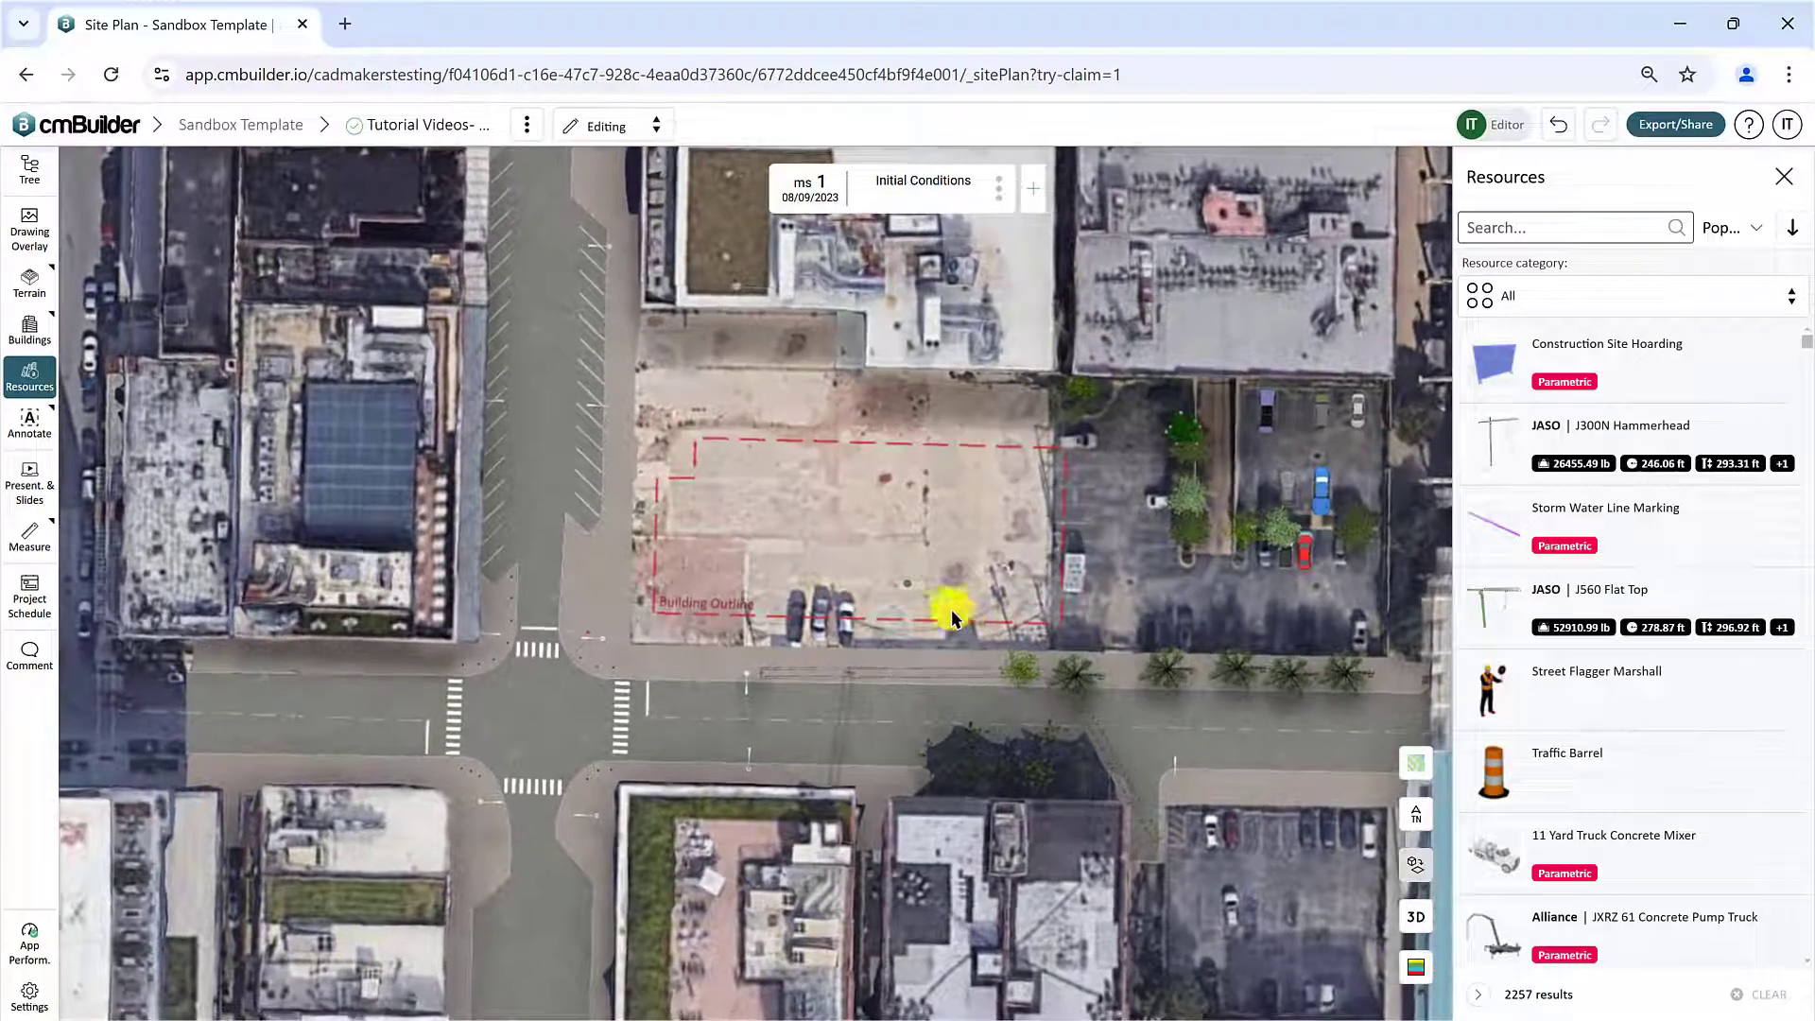
scroll(952, 616, "up", 5)
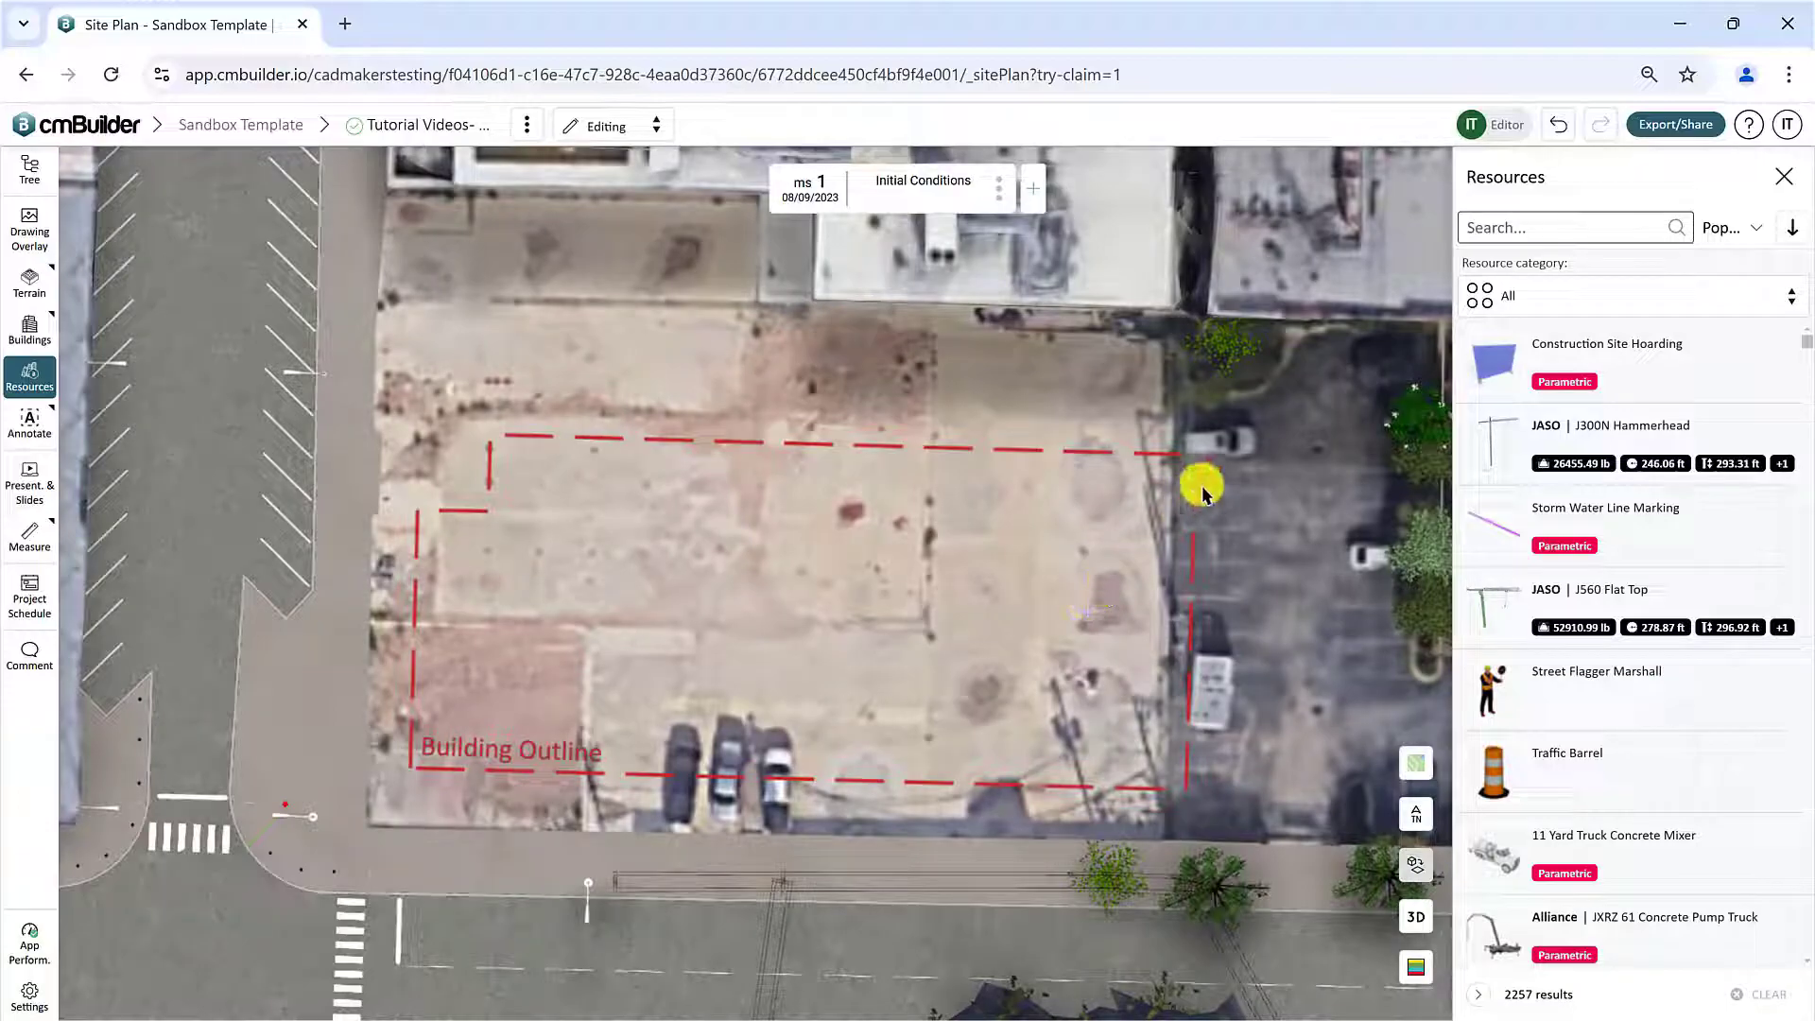
left_click(1566, 311)
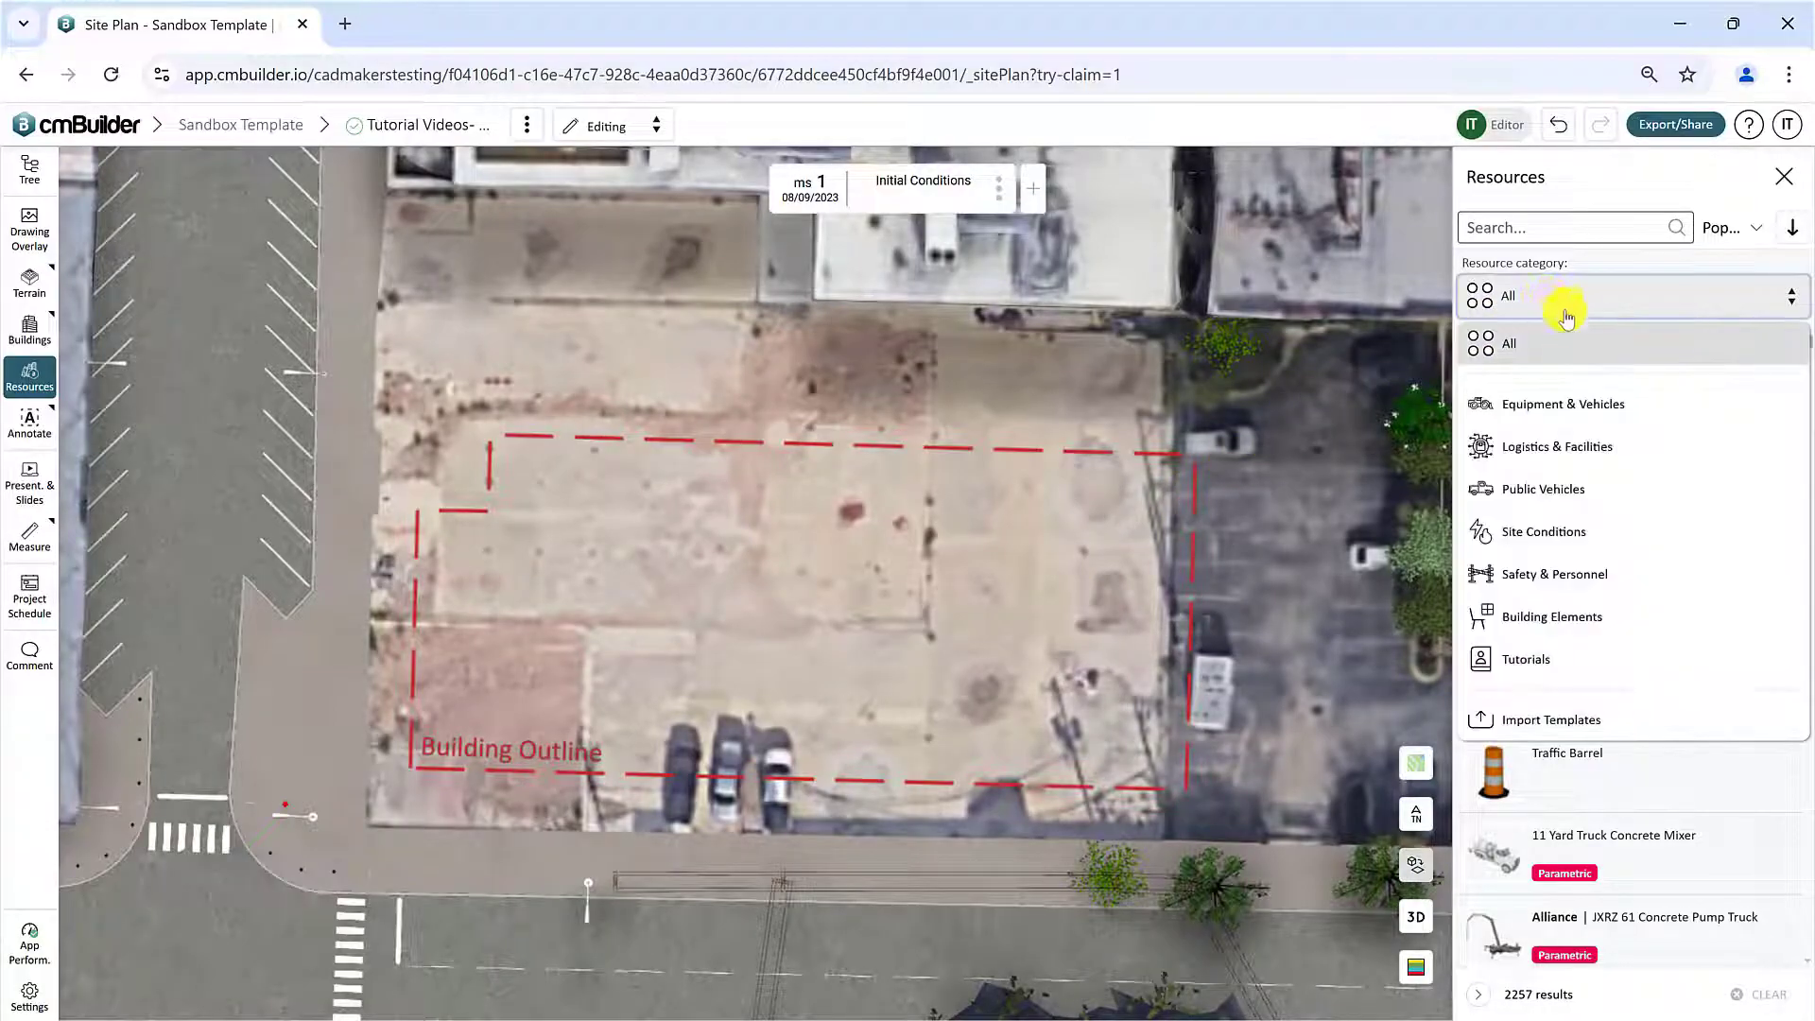
left_click(1591, 447)
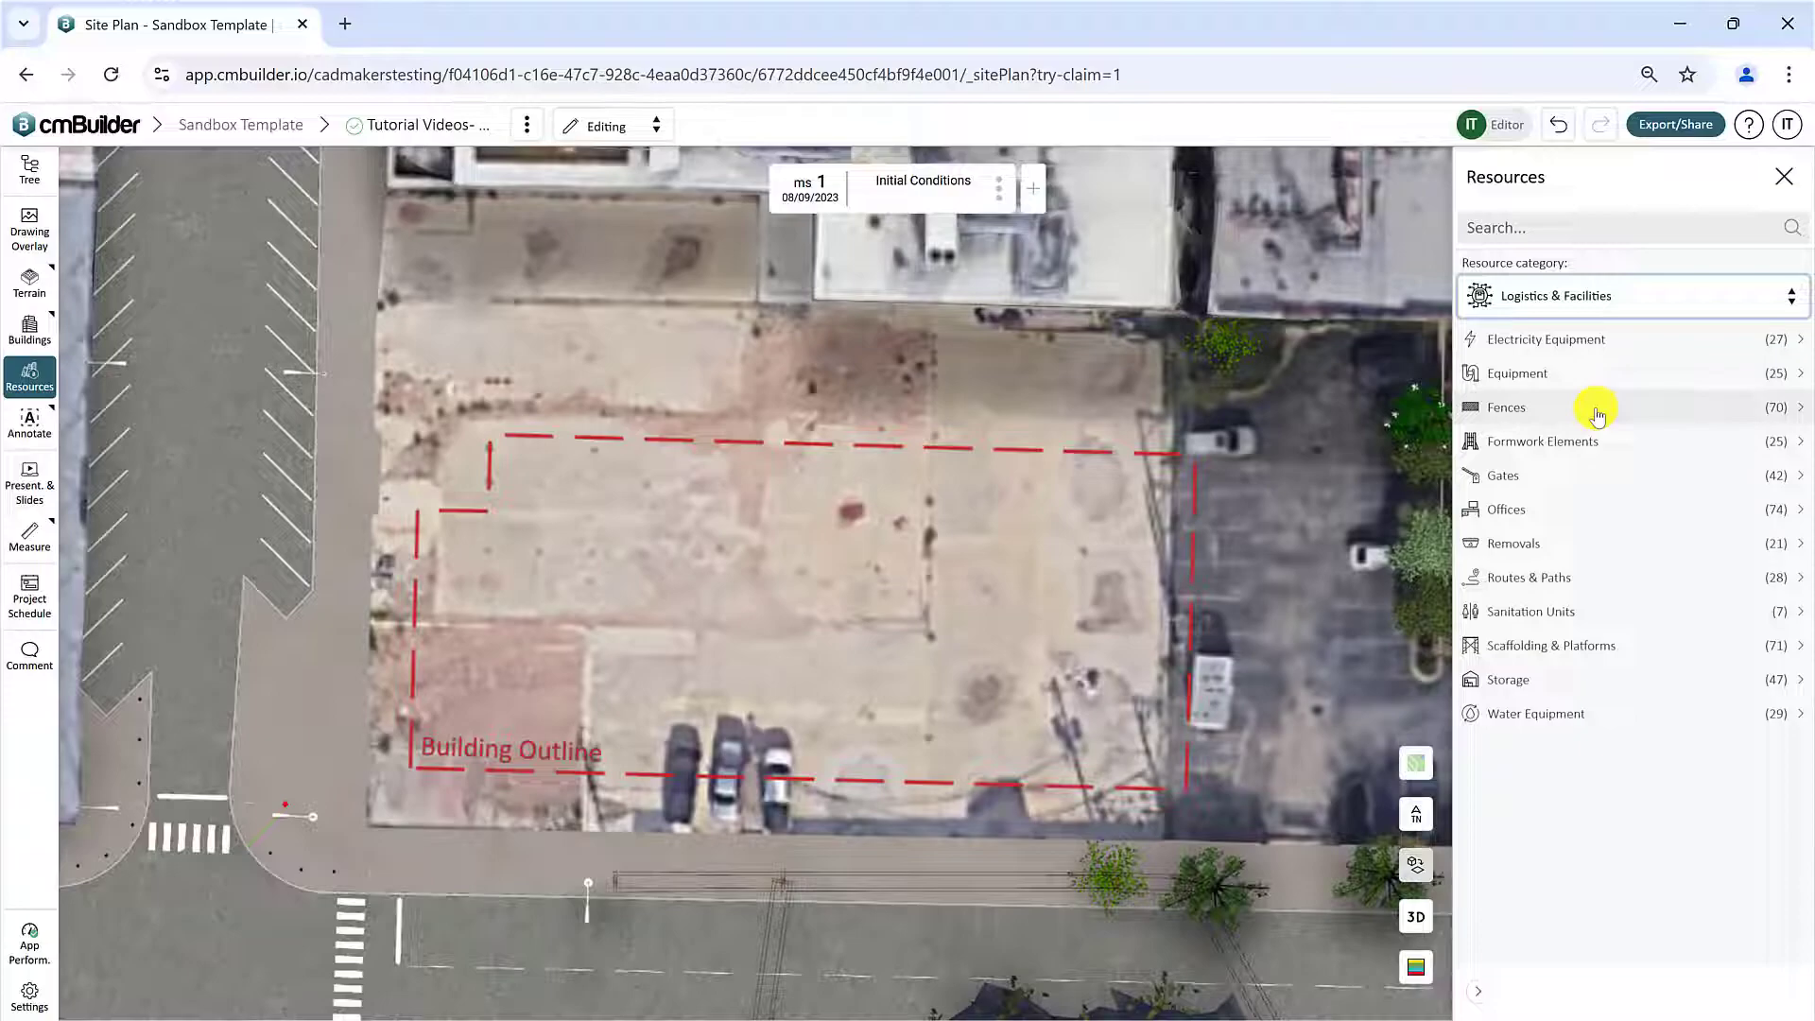
left_click(1596, 415)
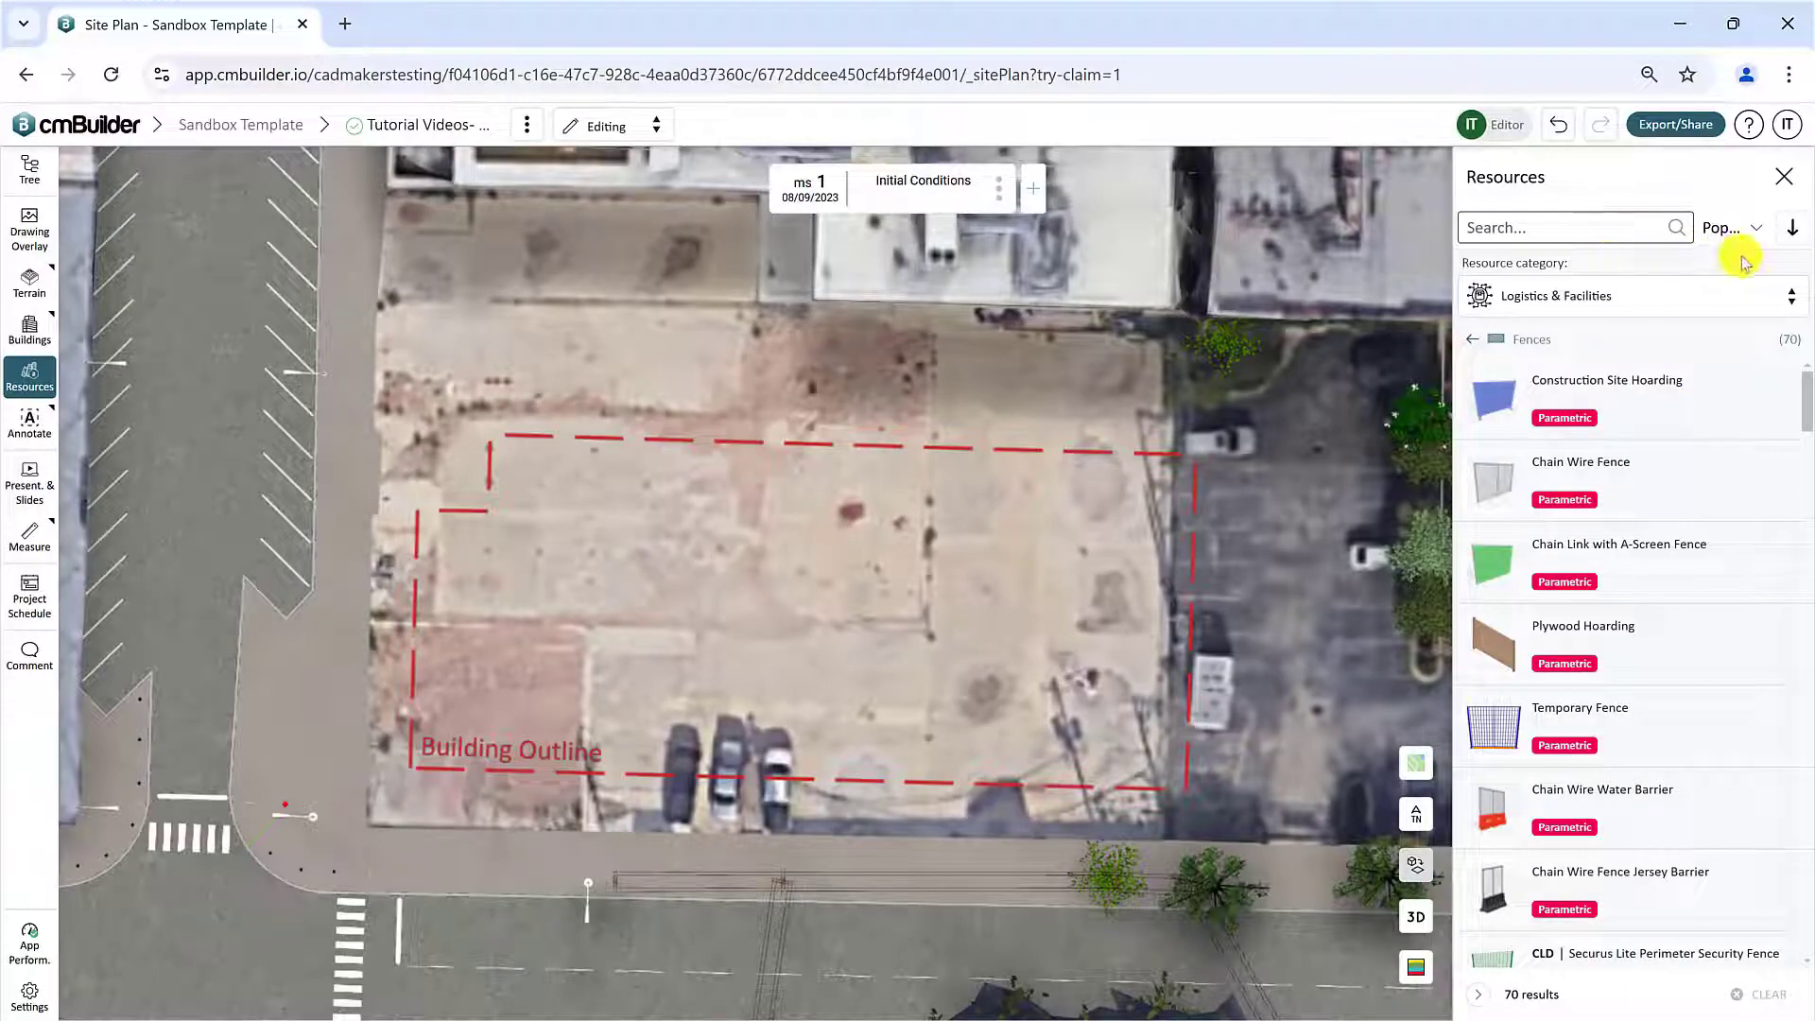
left_click(1758, 231)
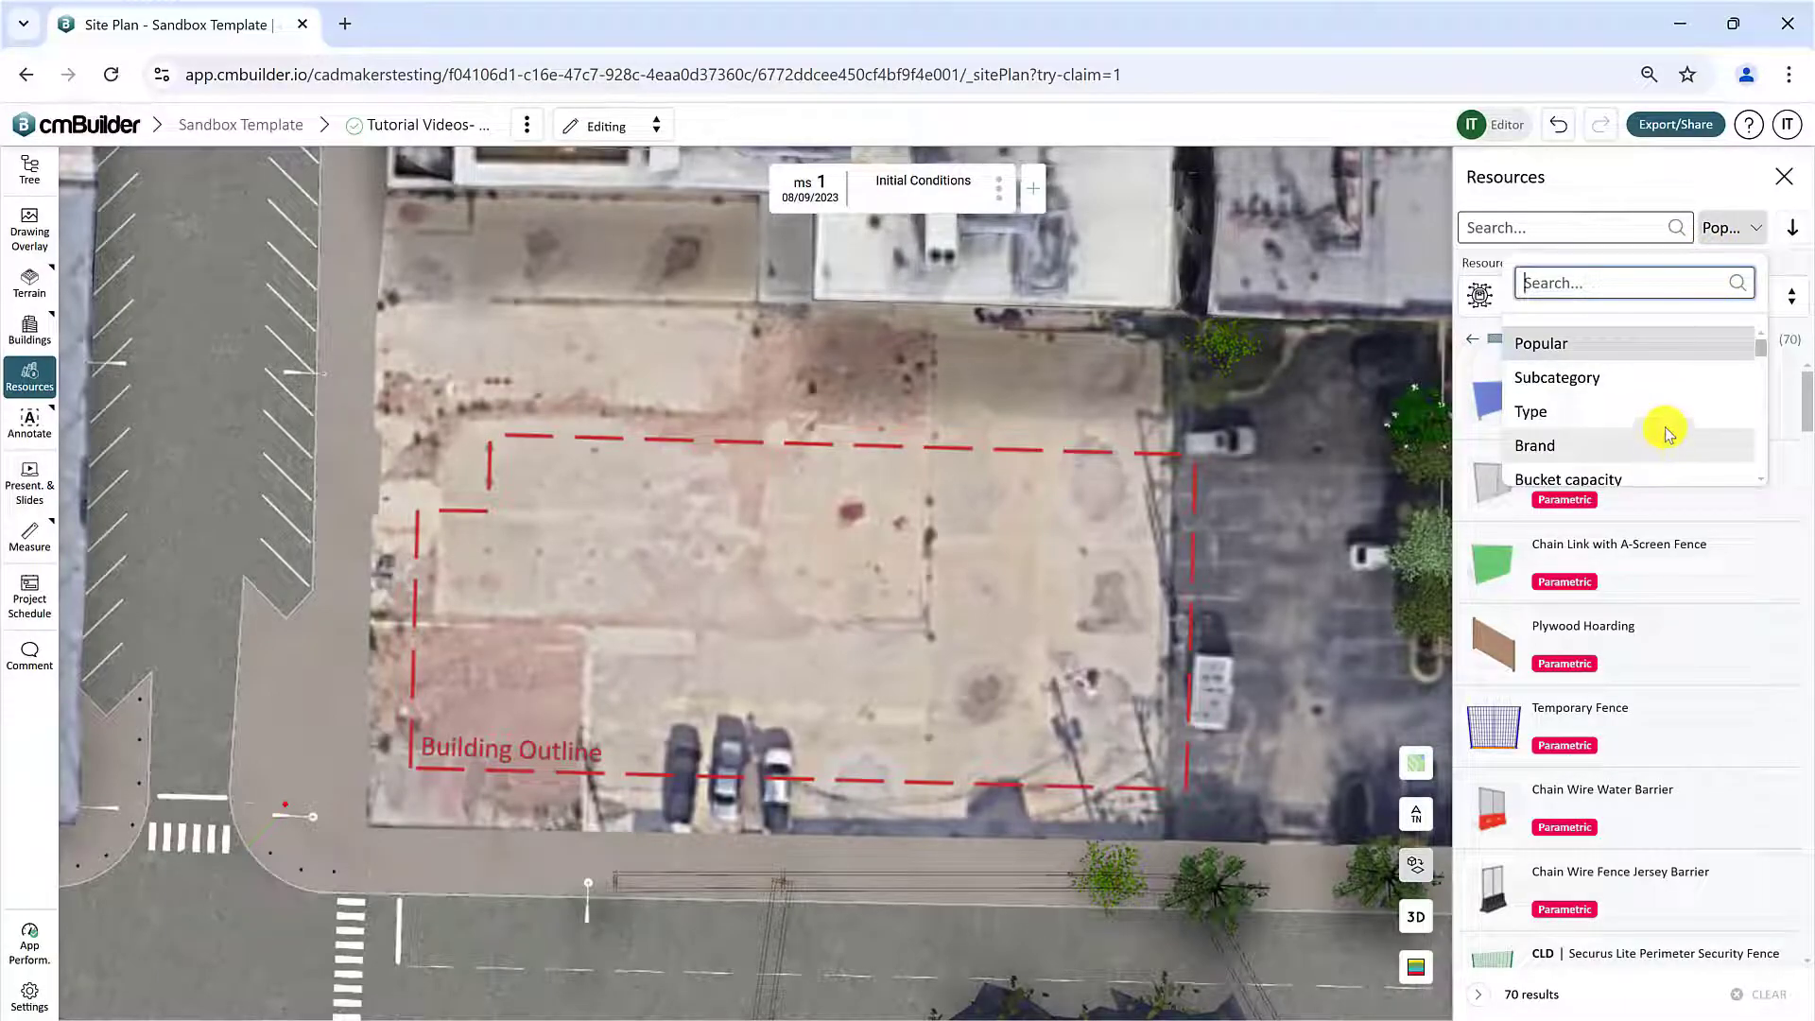
left_click(1702, 194)
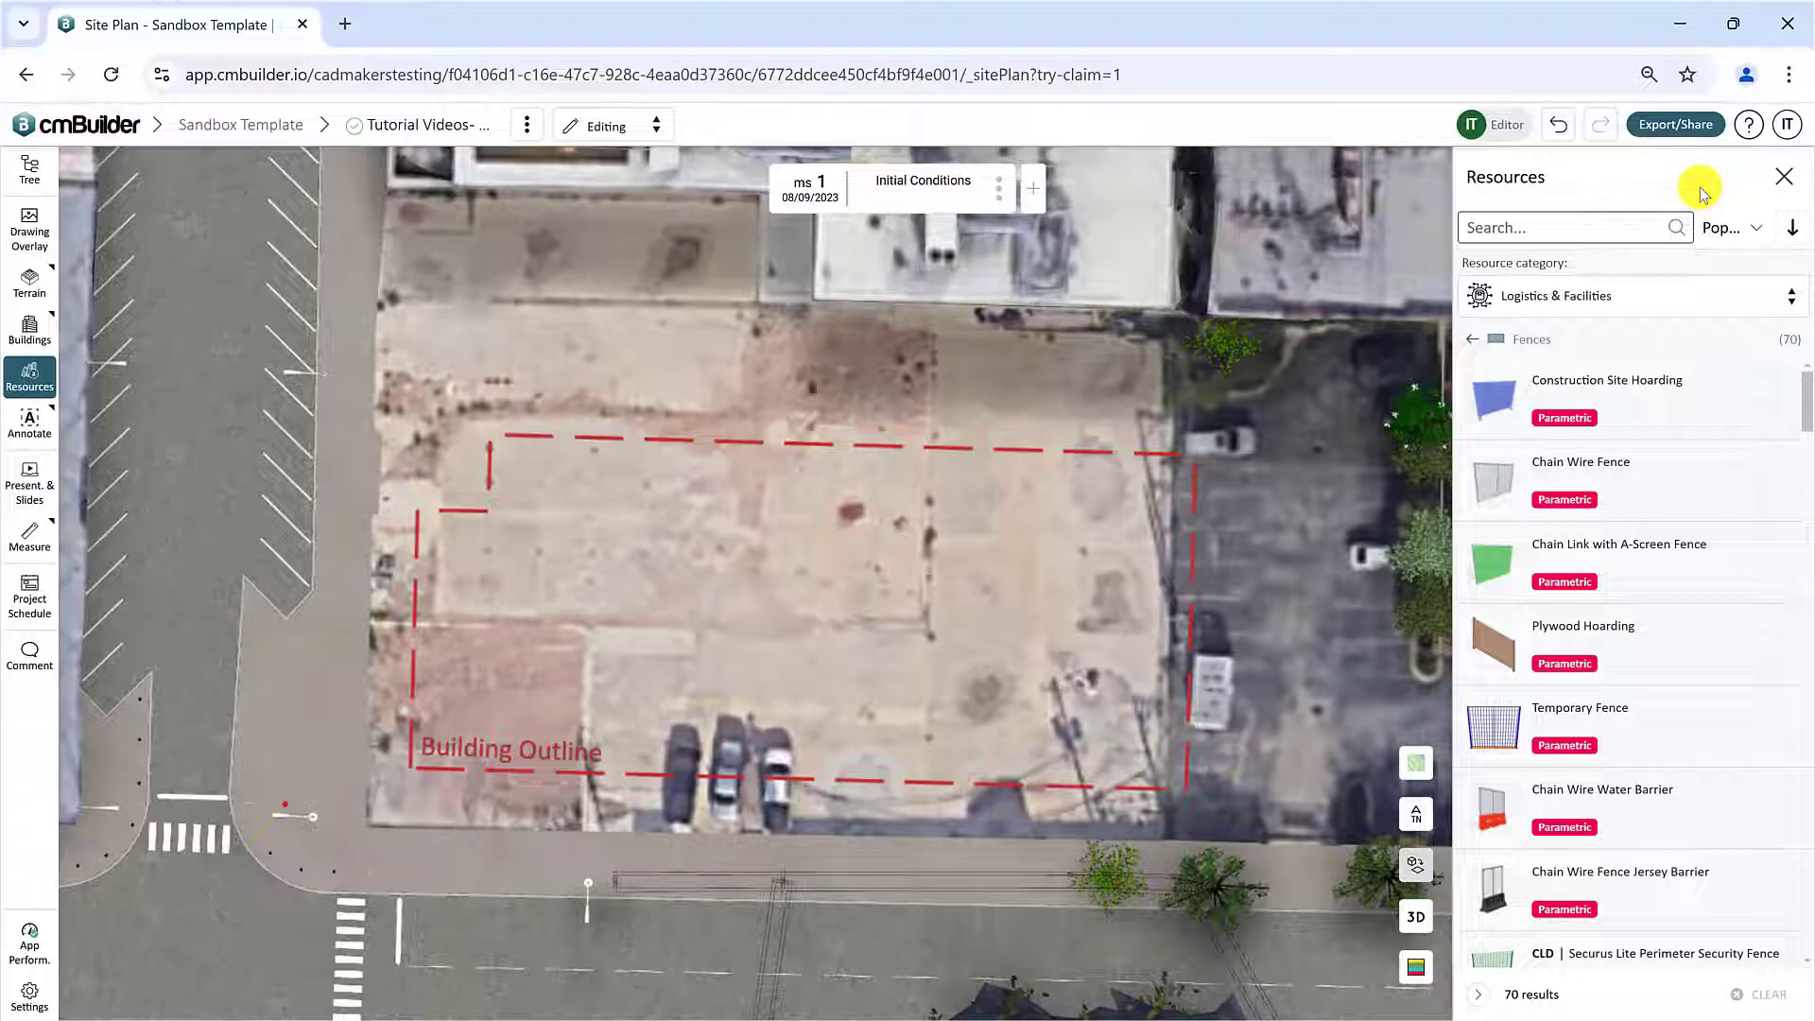
Step: Place Construction Site Hoarding along a three-segment polyline around the building outline, with sides of about 148, 196 and 121 ft
left_click(1618, 398)
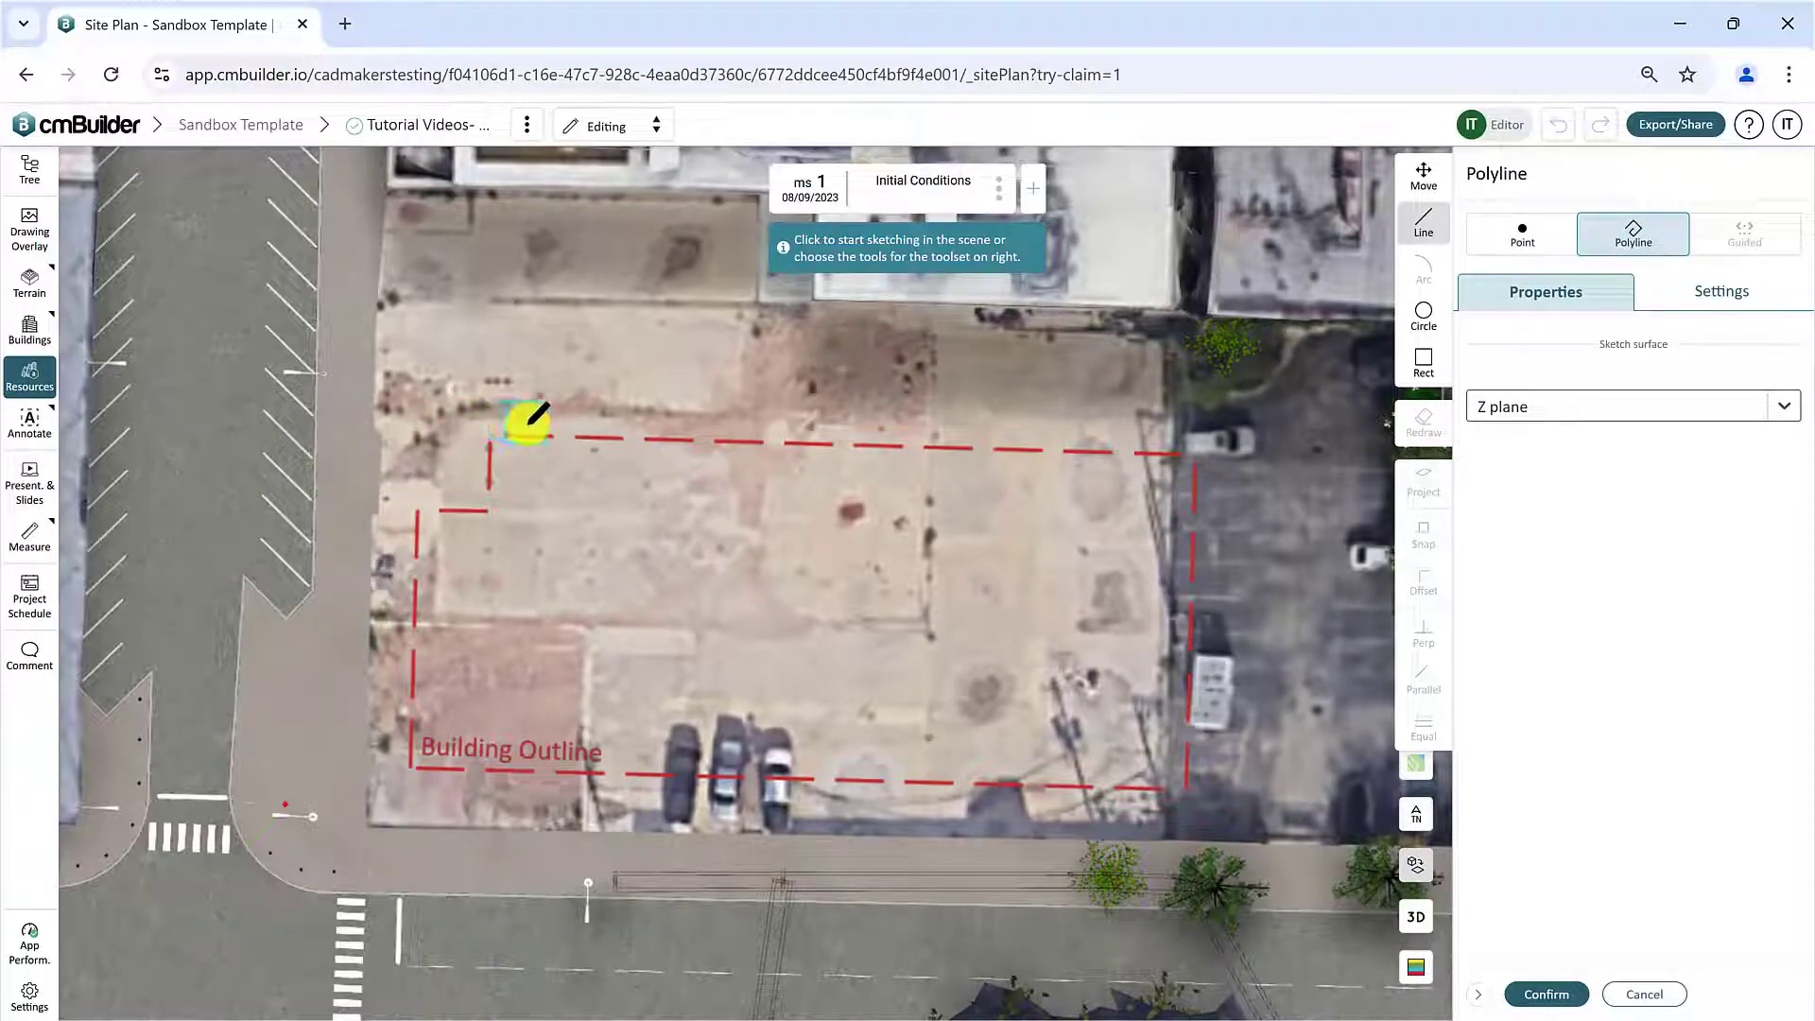
left_click(1726, 301)
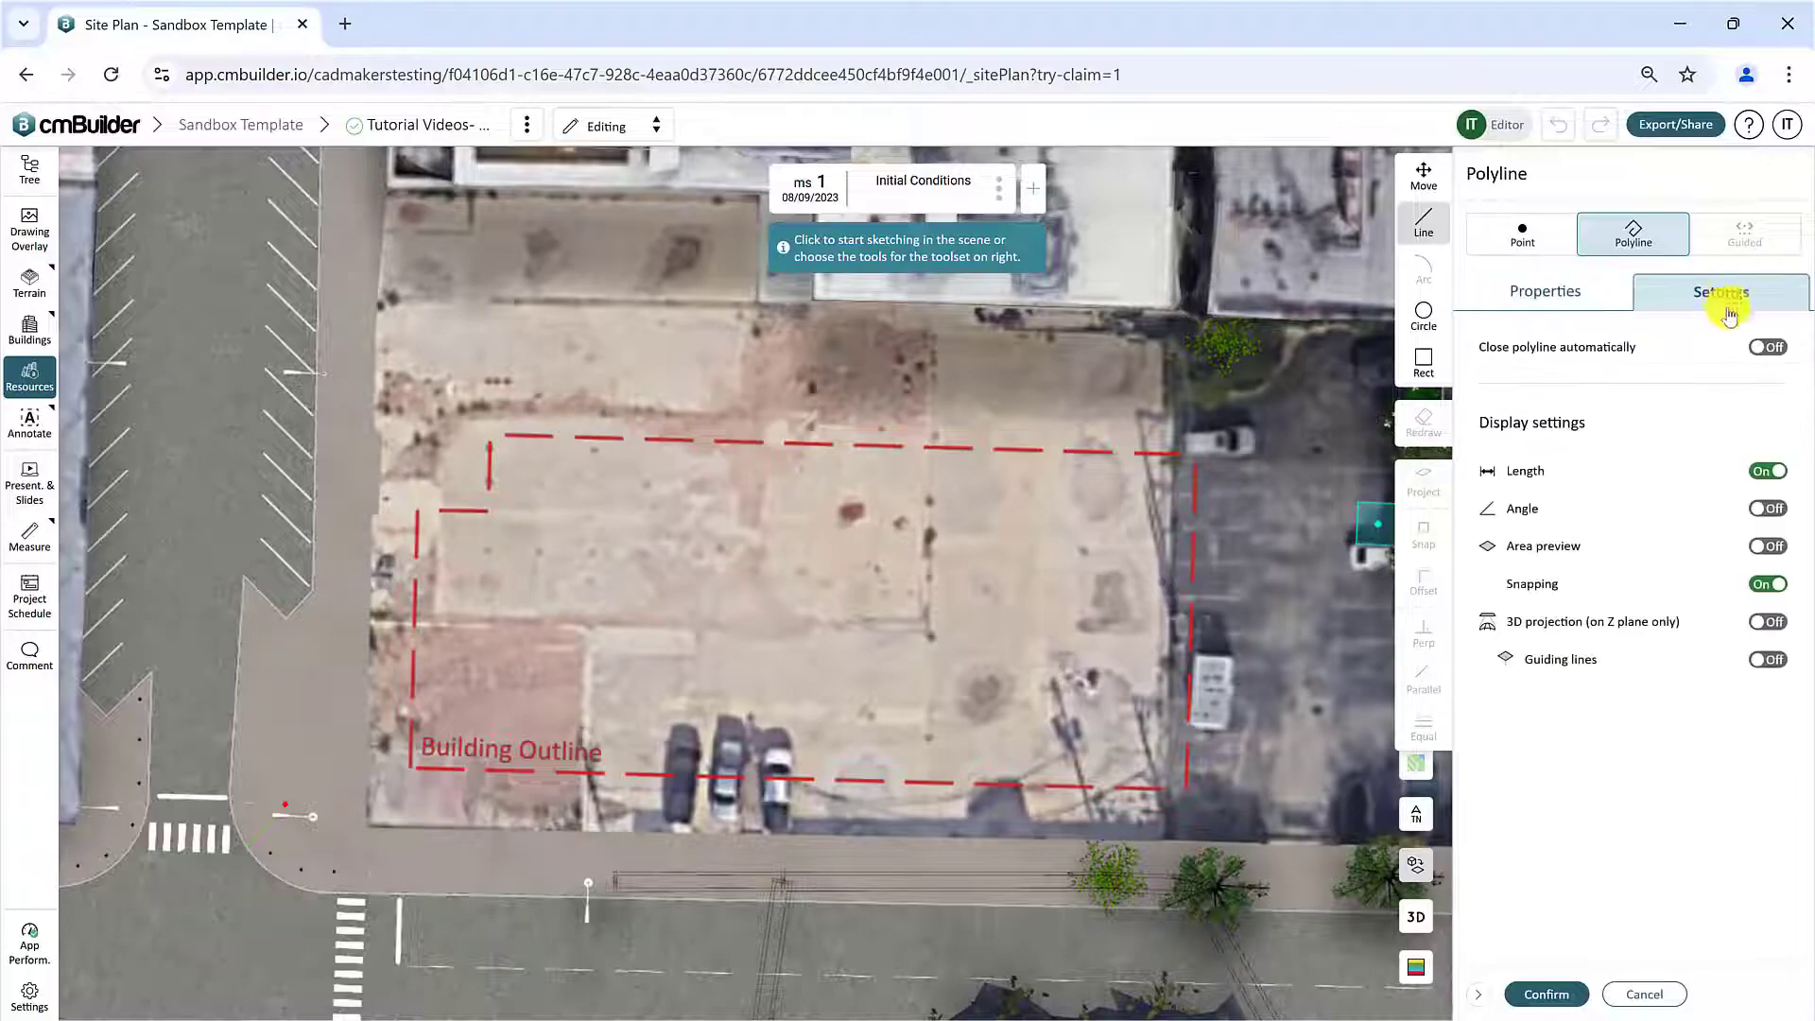
left_click(1574, 300)
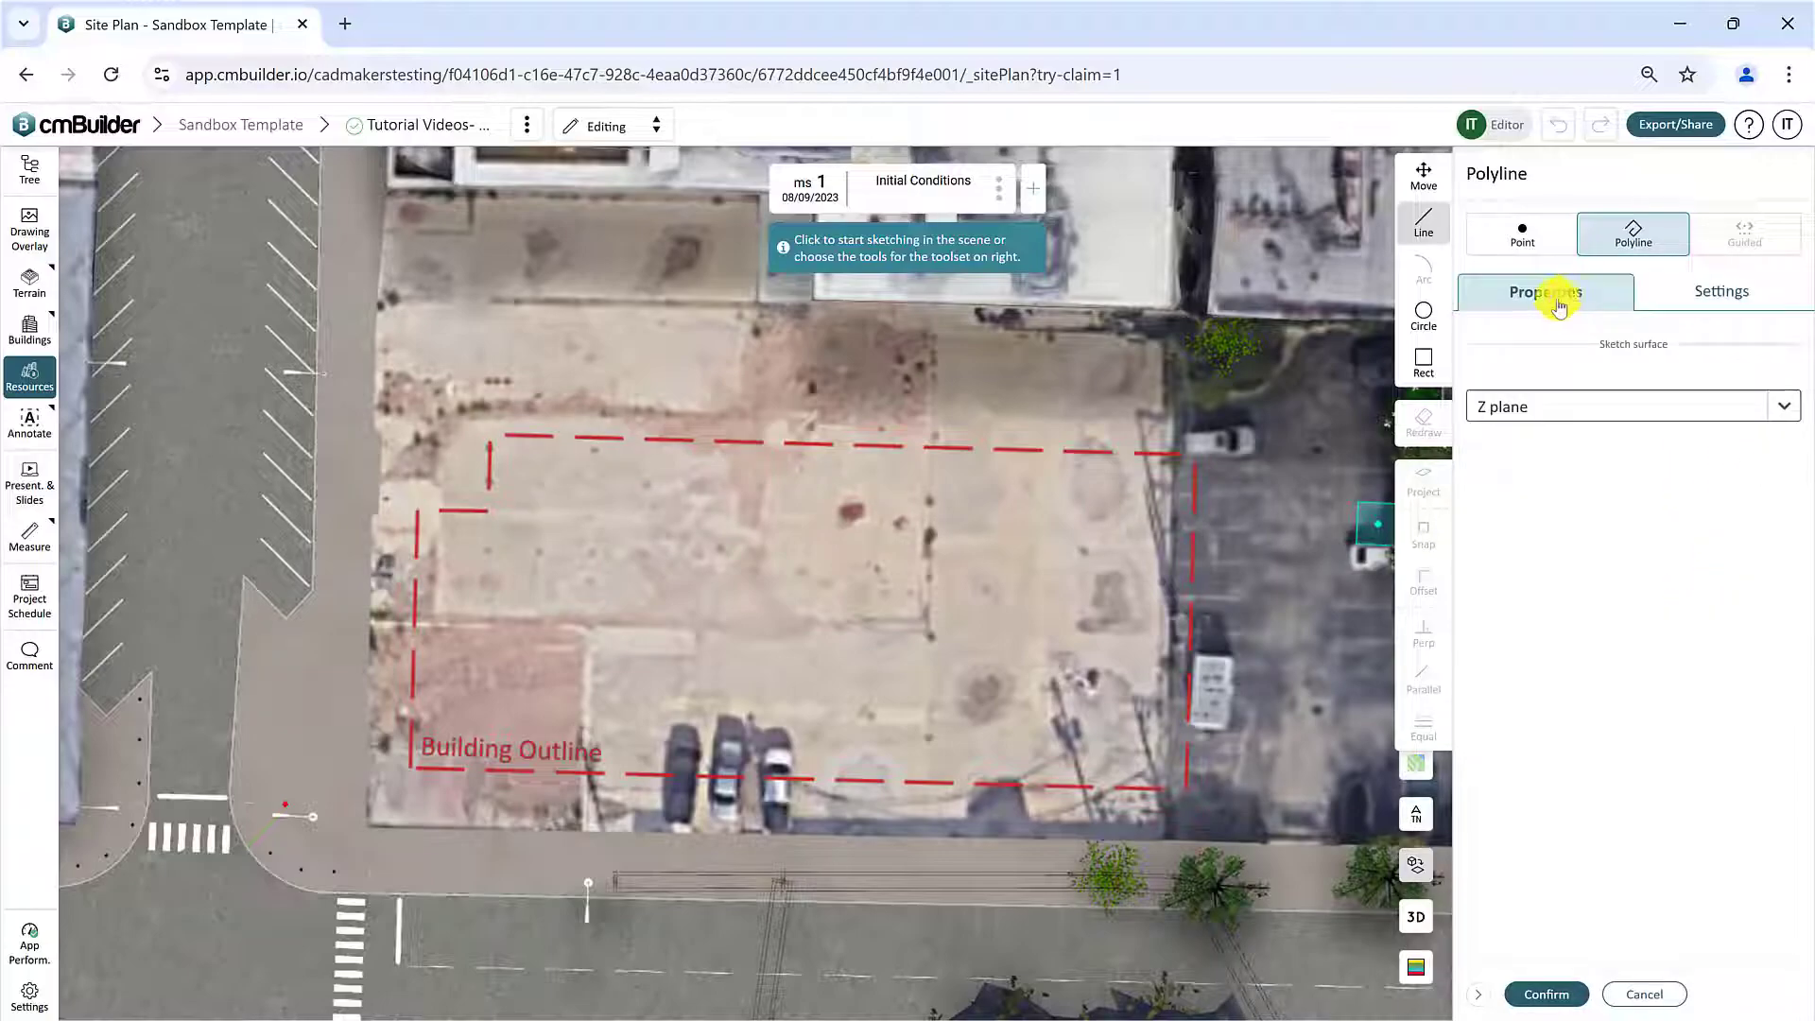
left_click(386, 200)
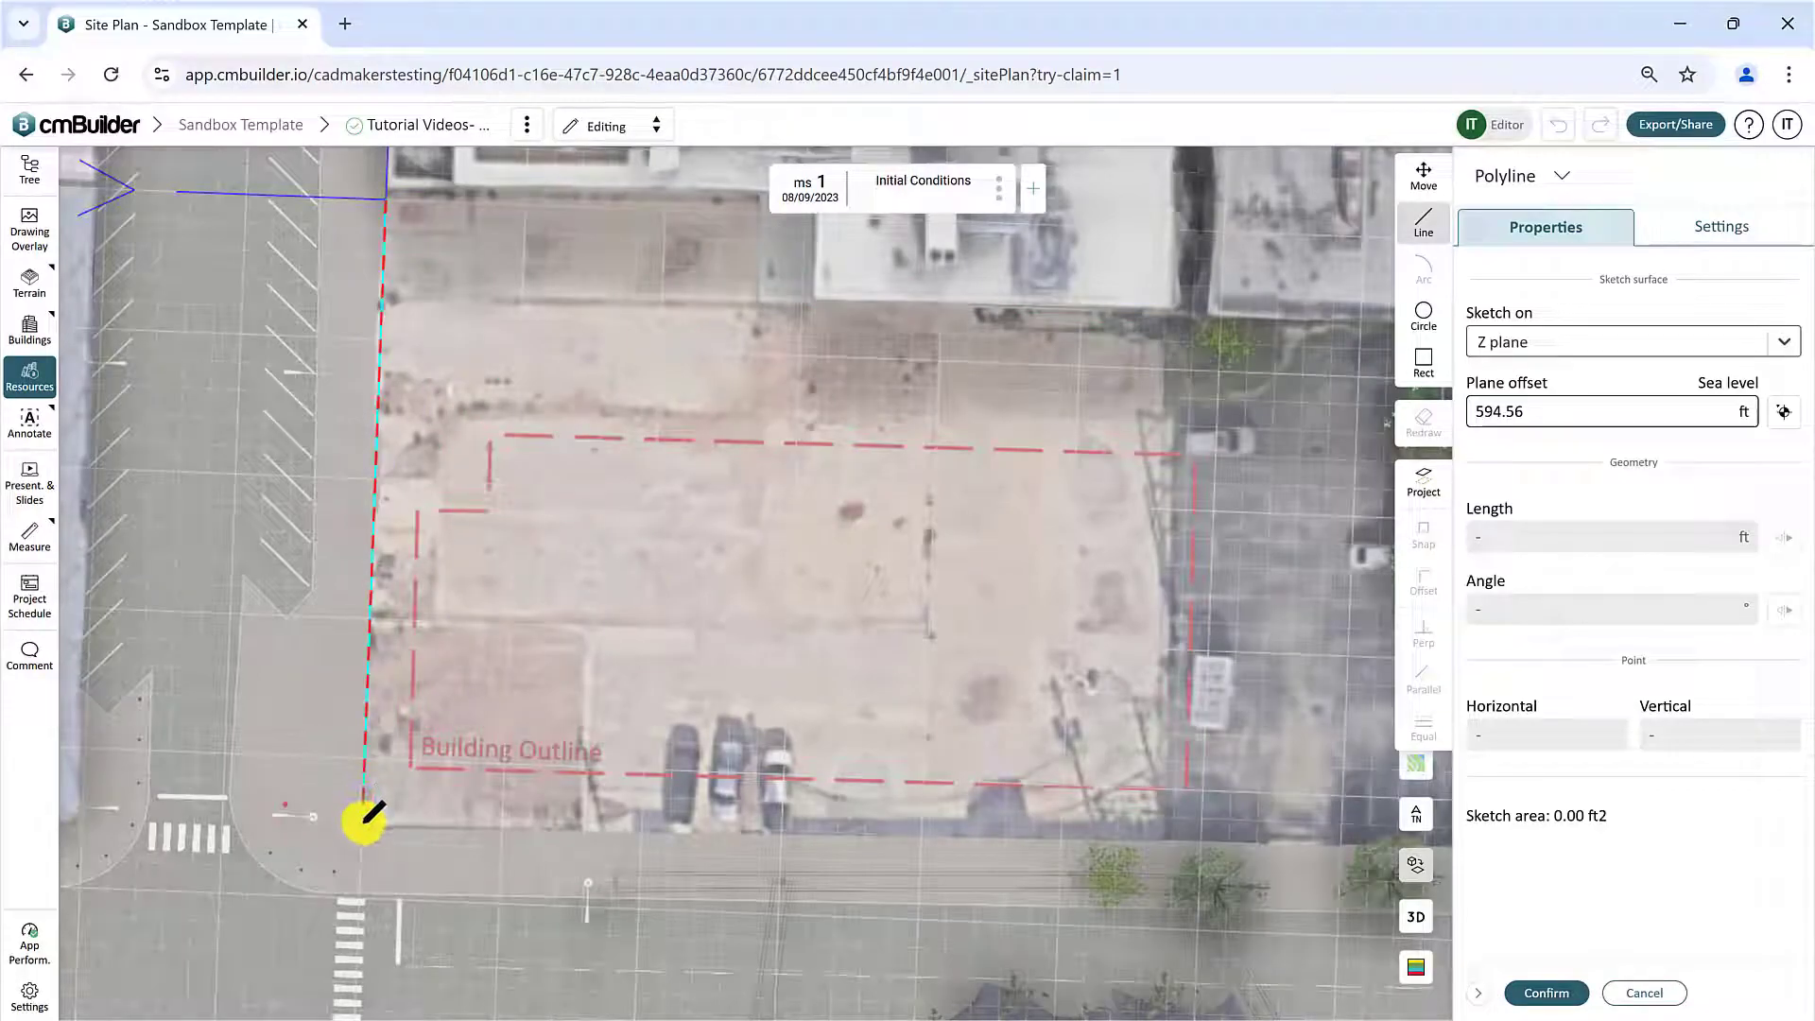
left_click(362, 829)
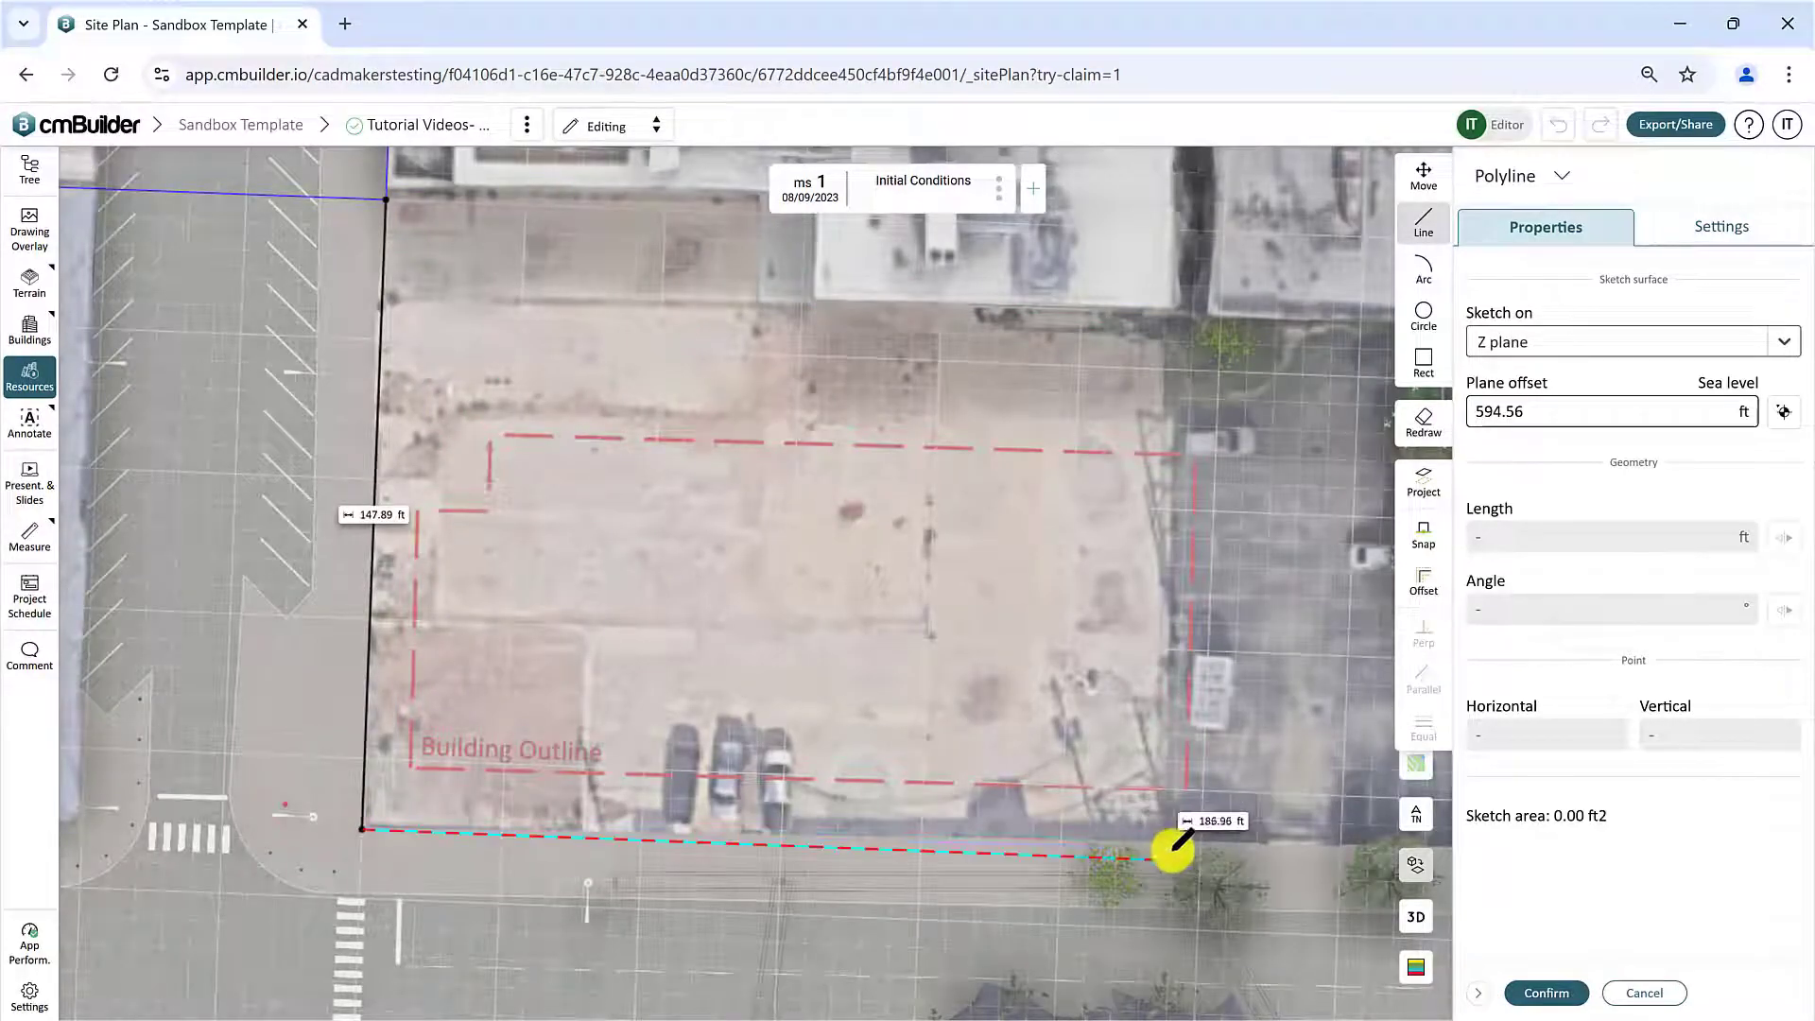
left_click(1198, 839)
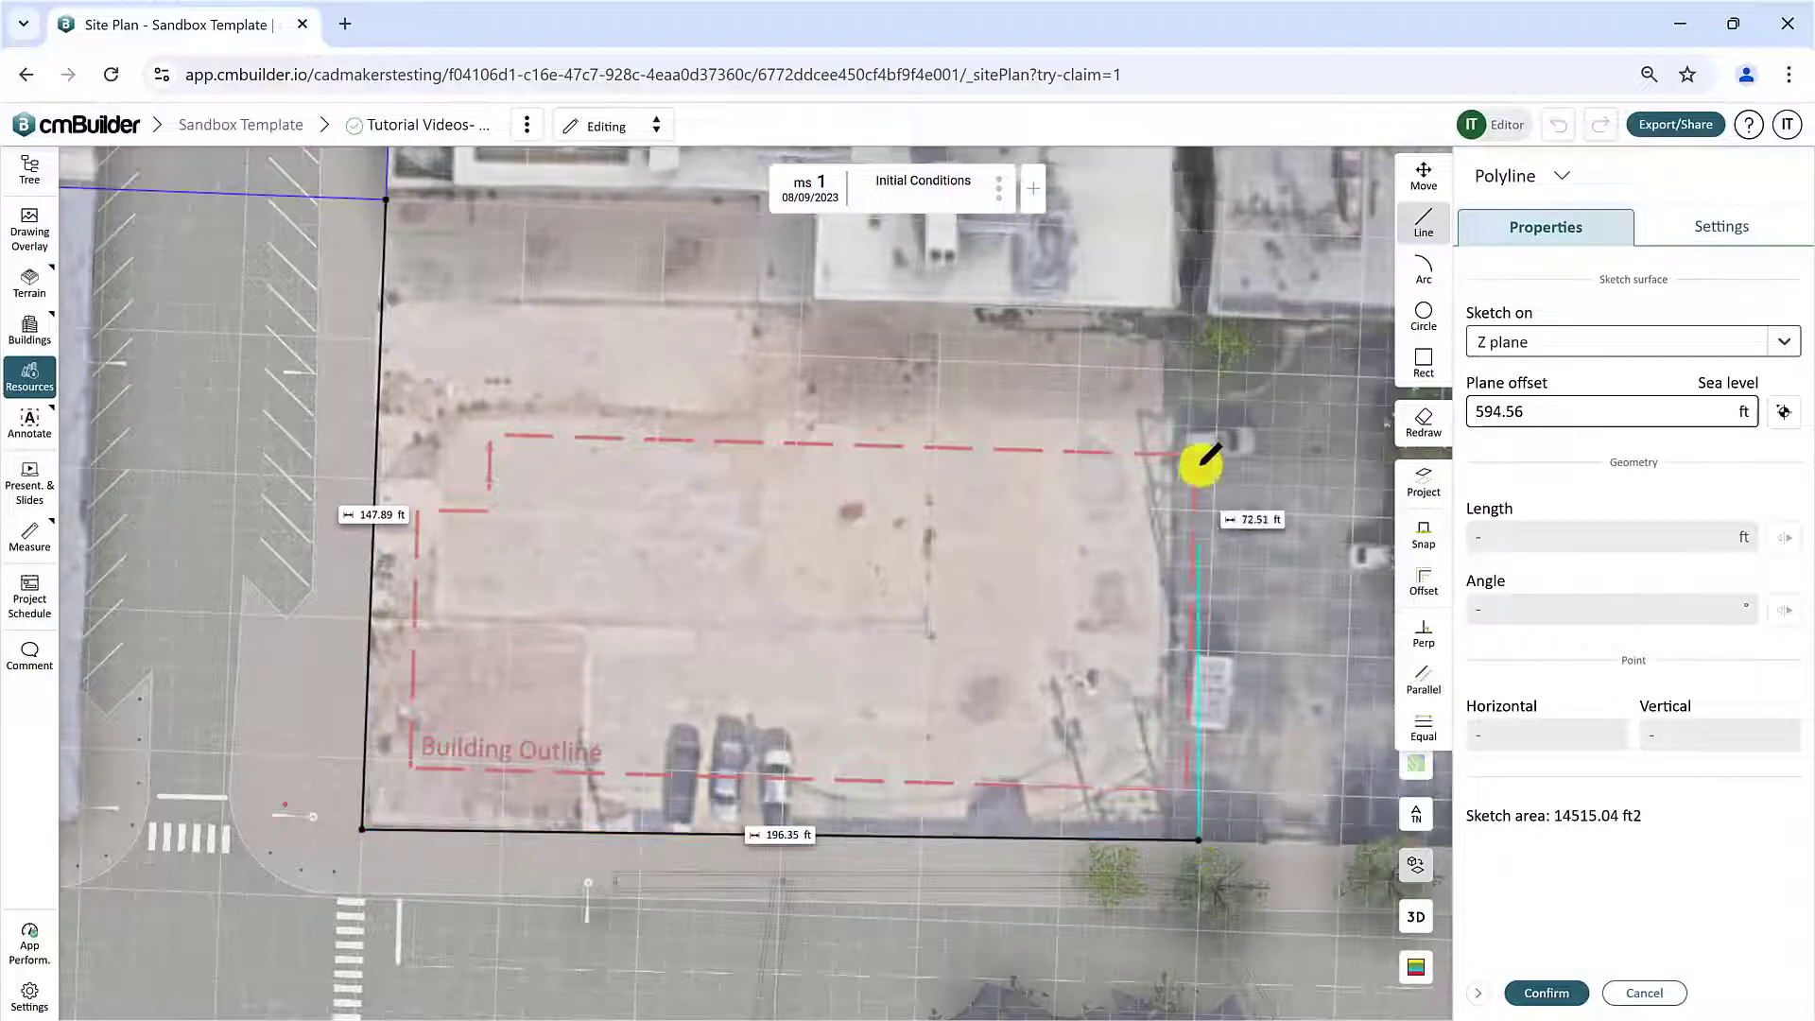
left_click(1199, 323)
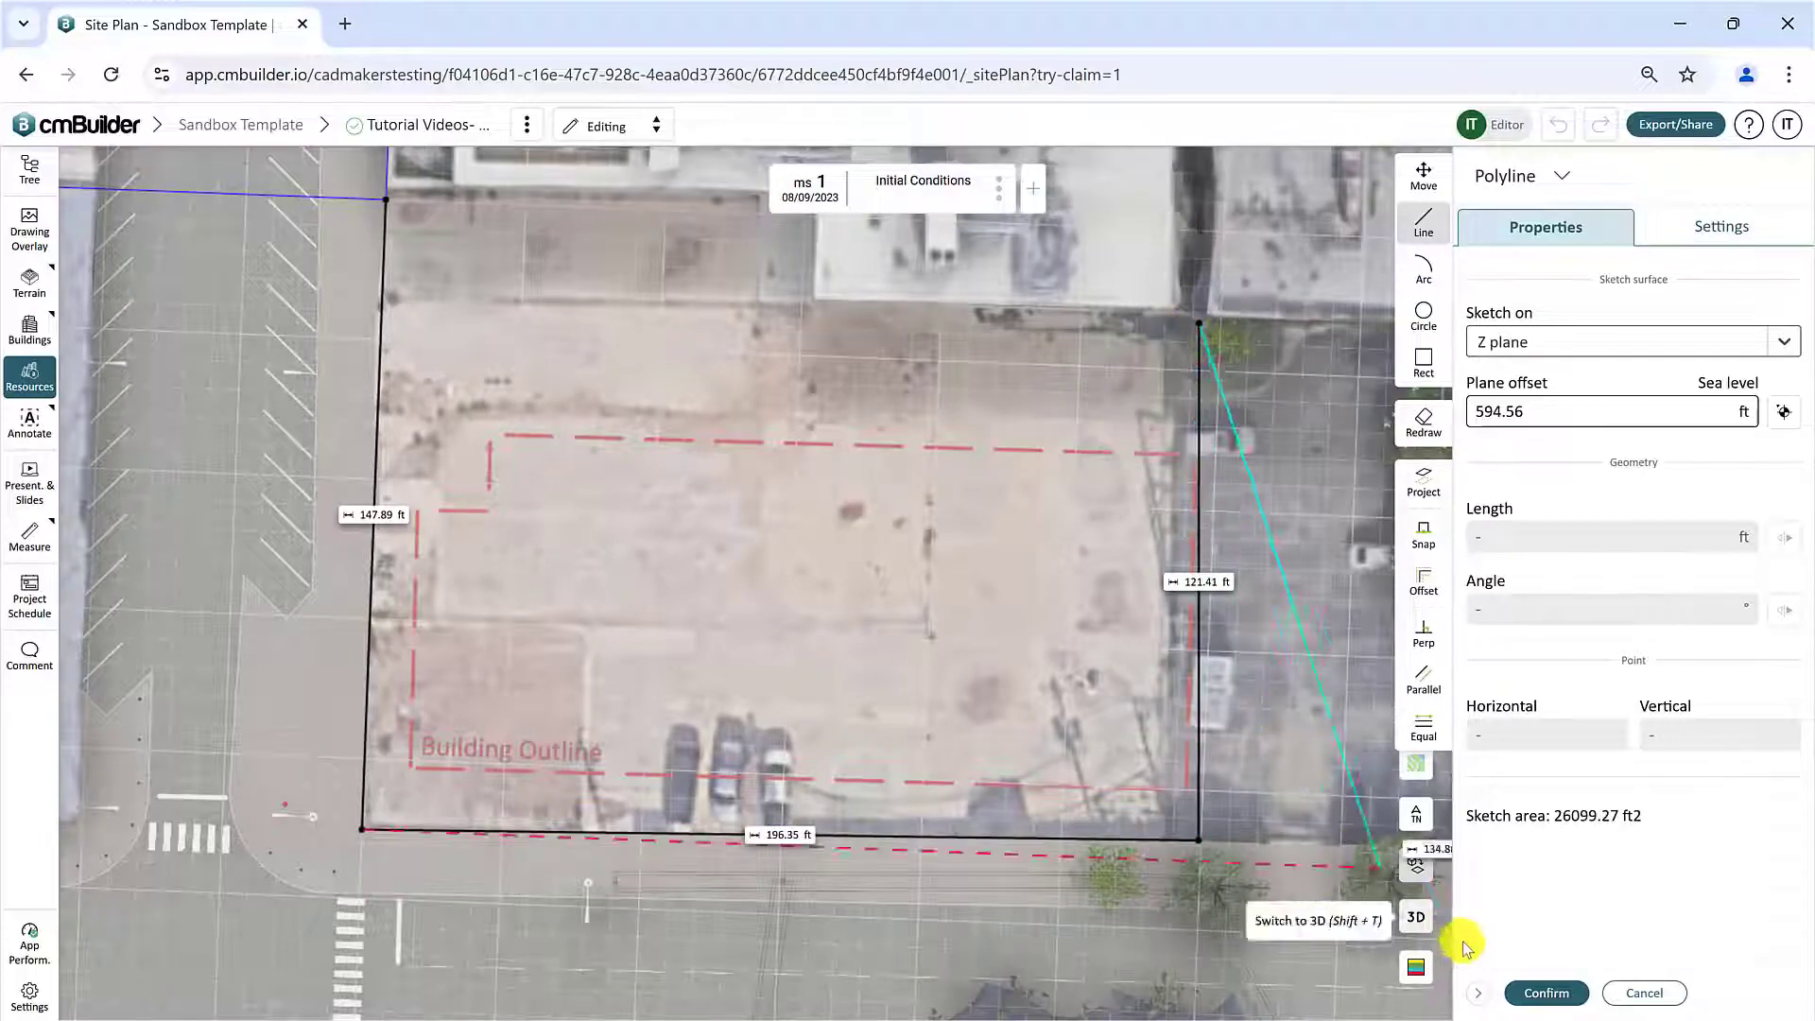
left_click(1564, 994)
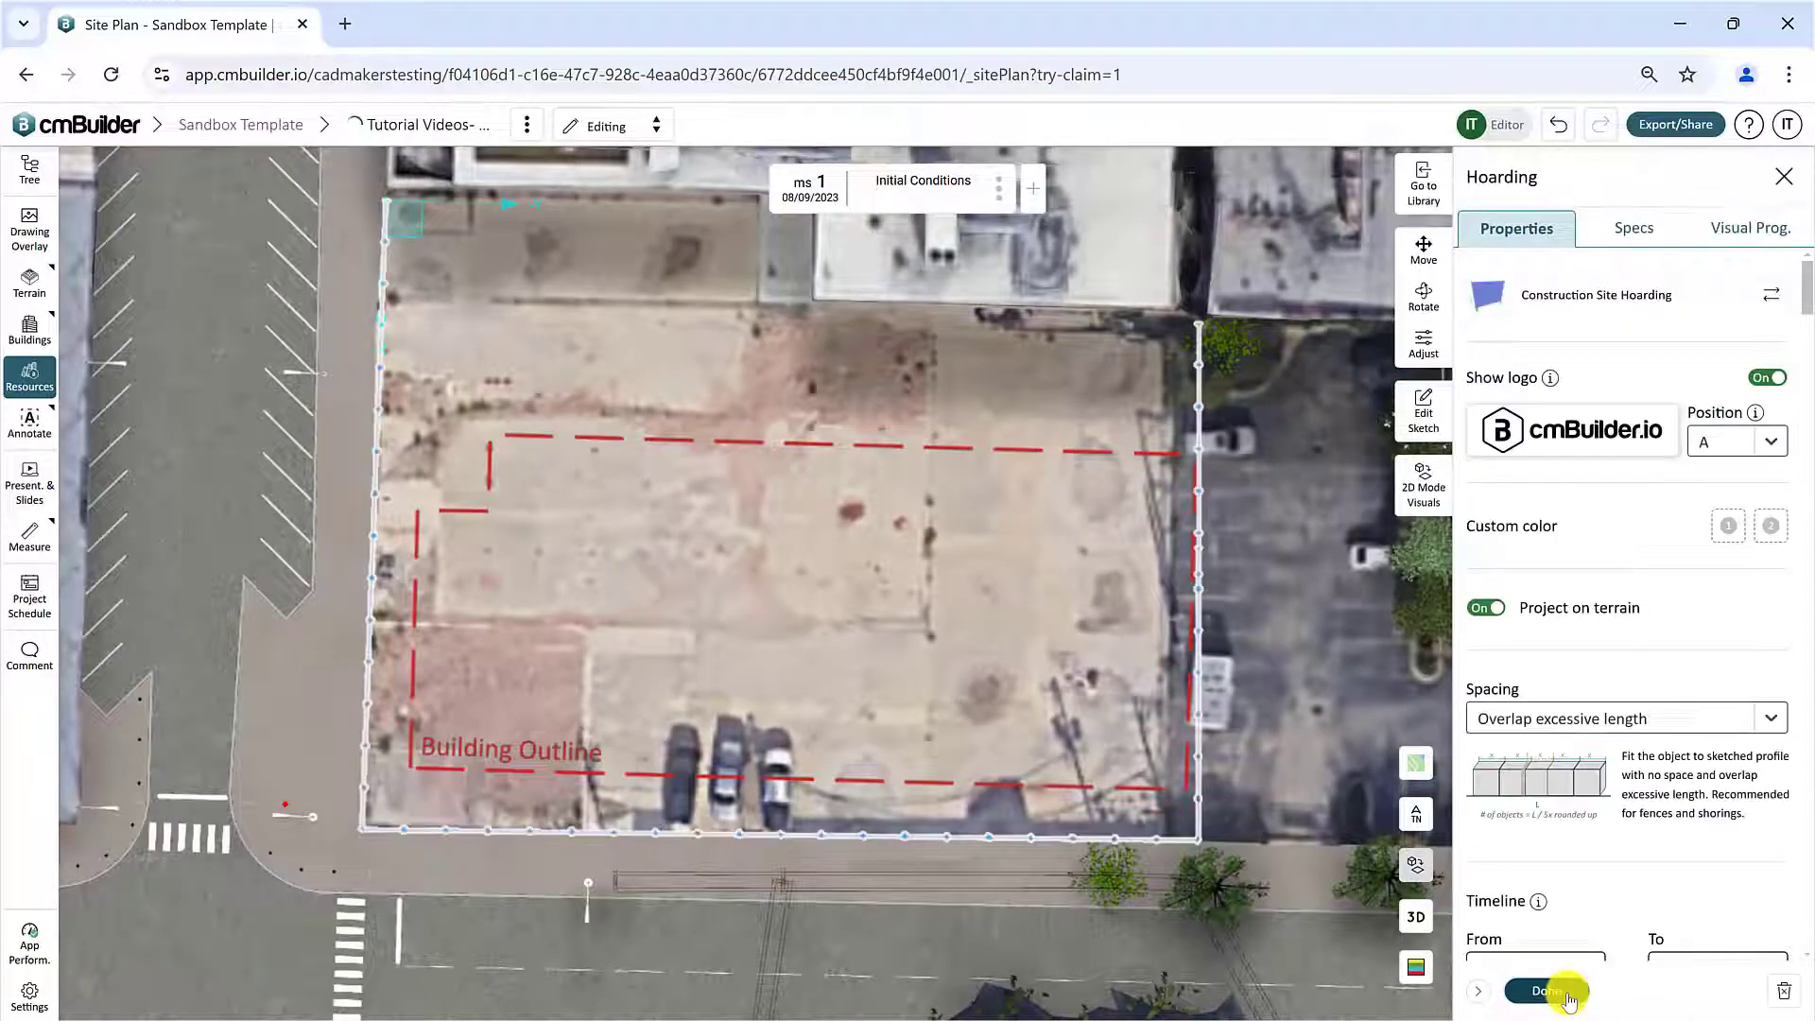
Step: Switch to the 3D view and turn off the logo on the hoarding
left_click(1418, 921)
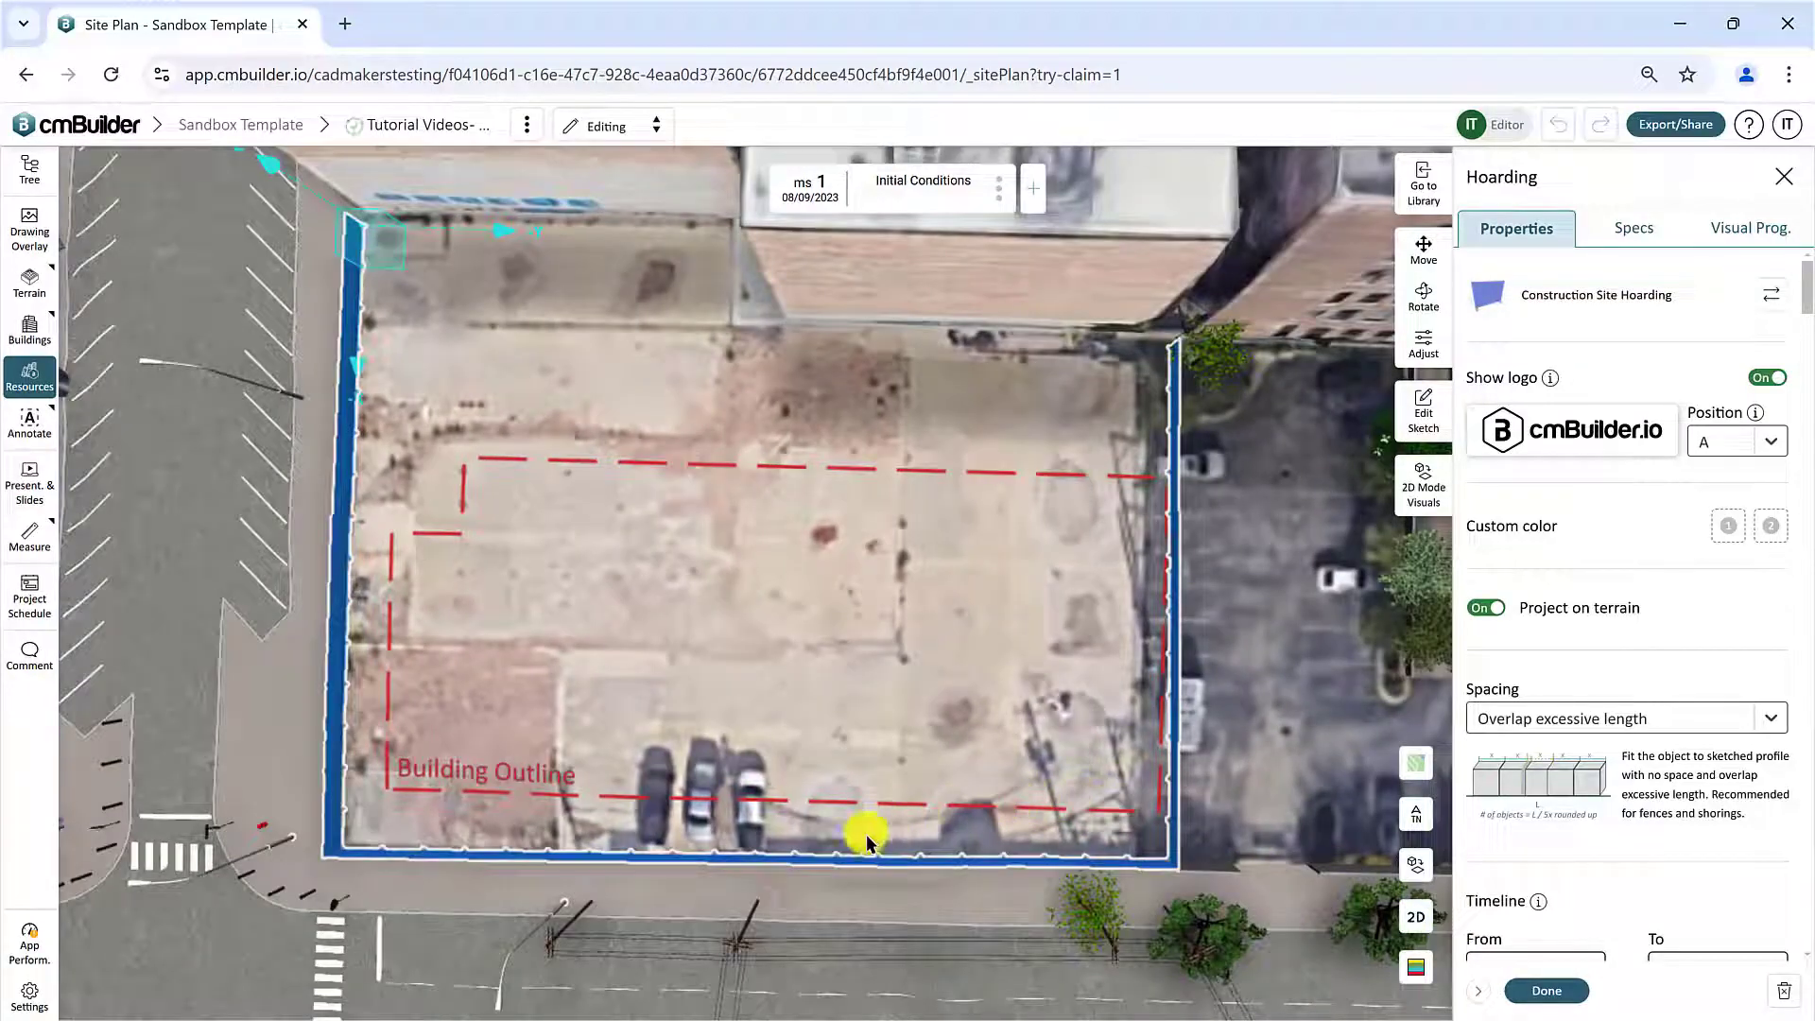
middle_click_drag(563, 877, 1029, 546)
scroll(832, 734, "up", 5)
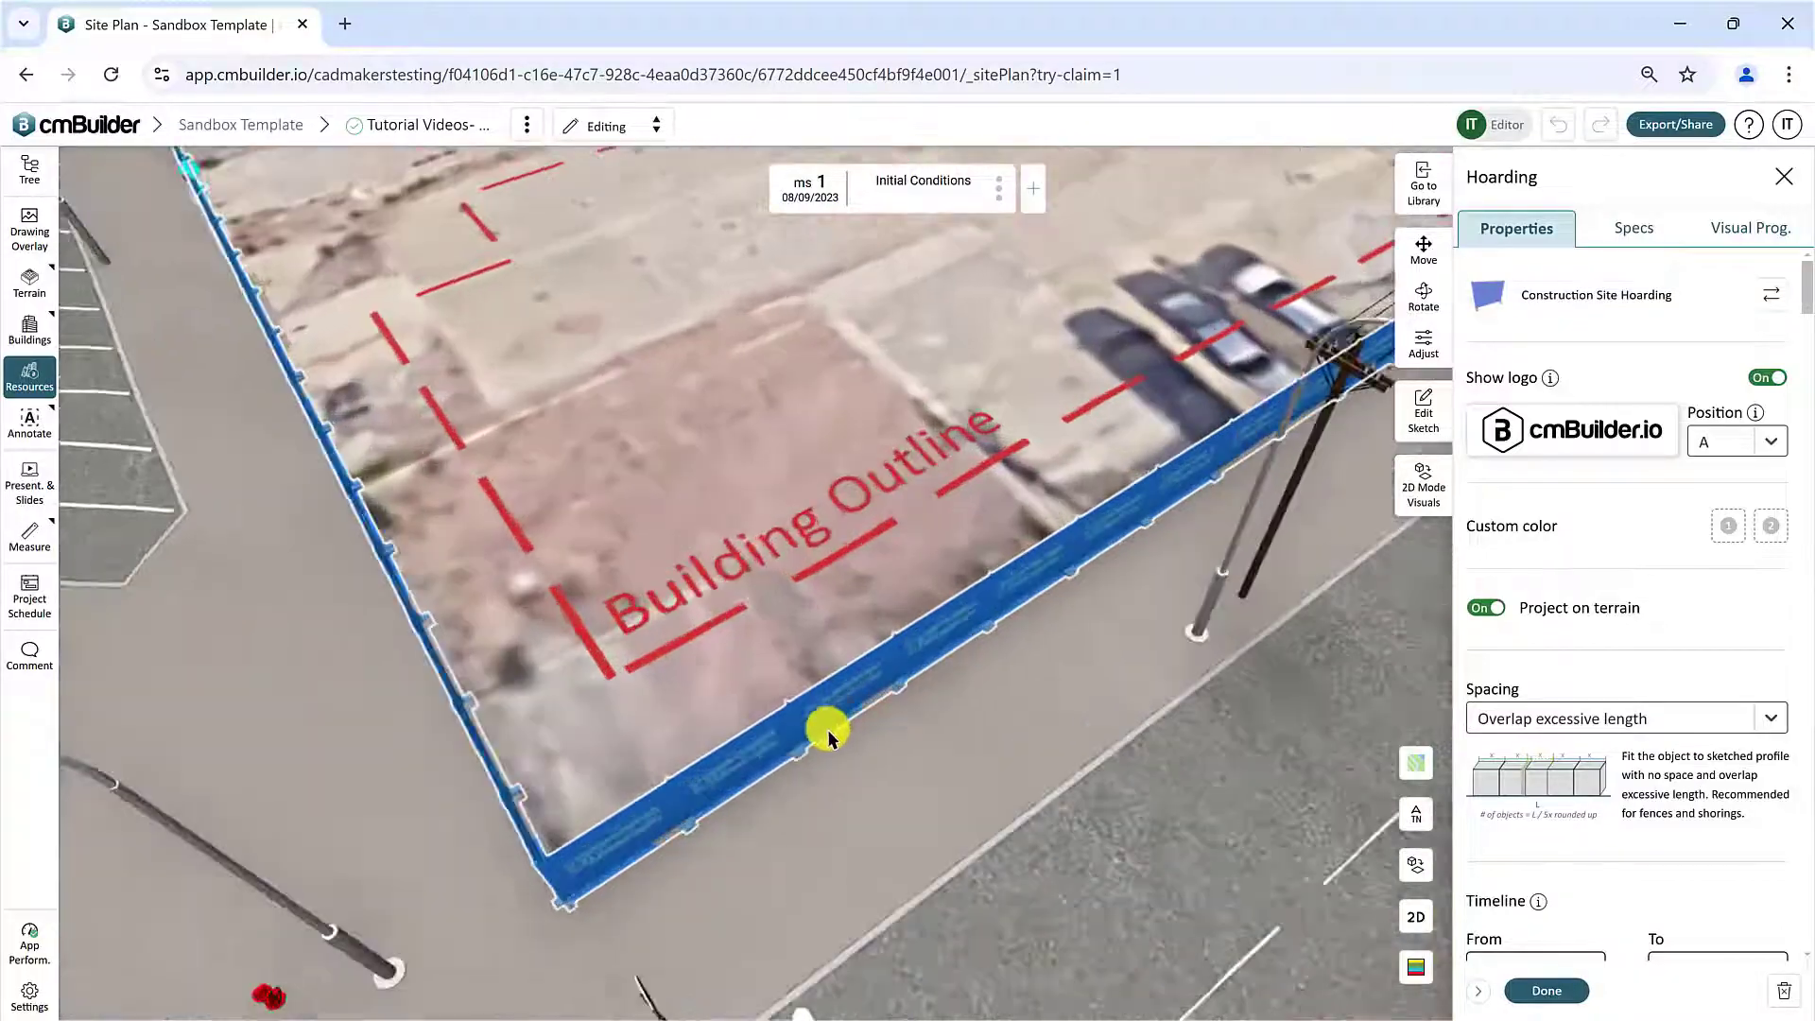
scroll(842, 675, "down", 3)
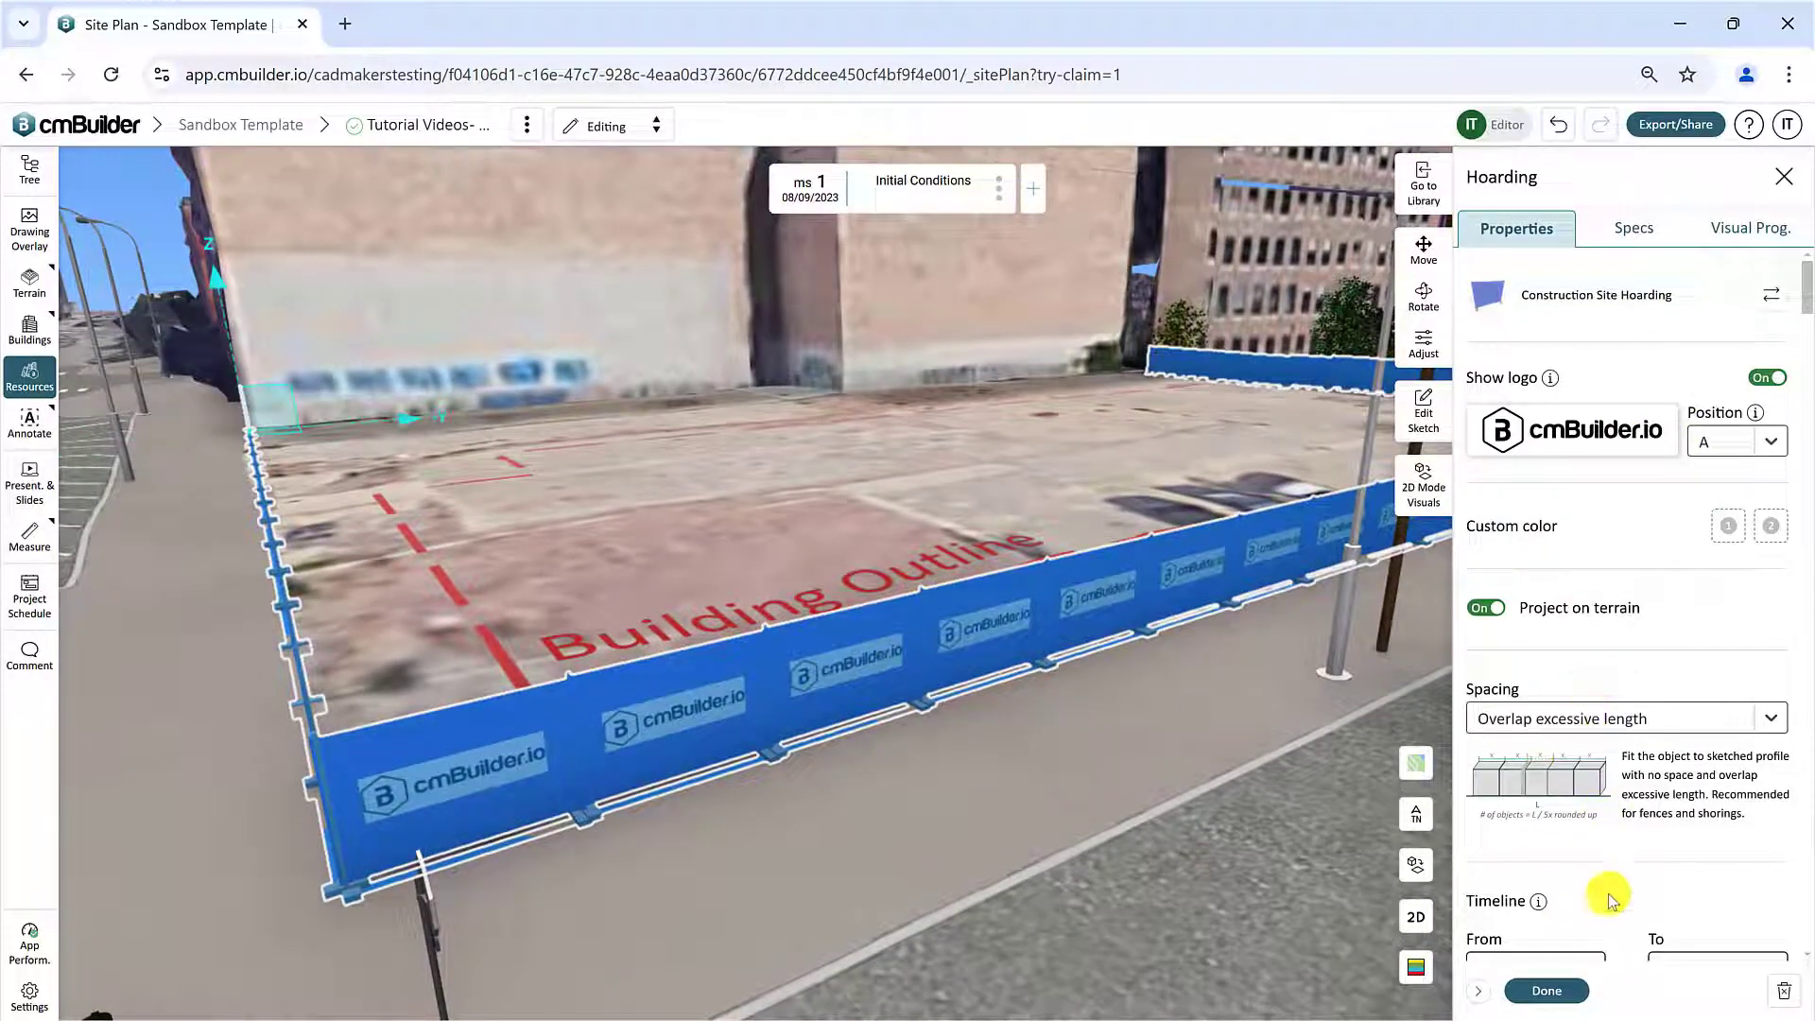
left_click(1764, 378)
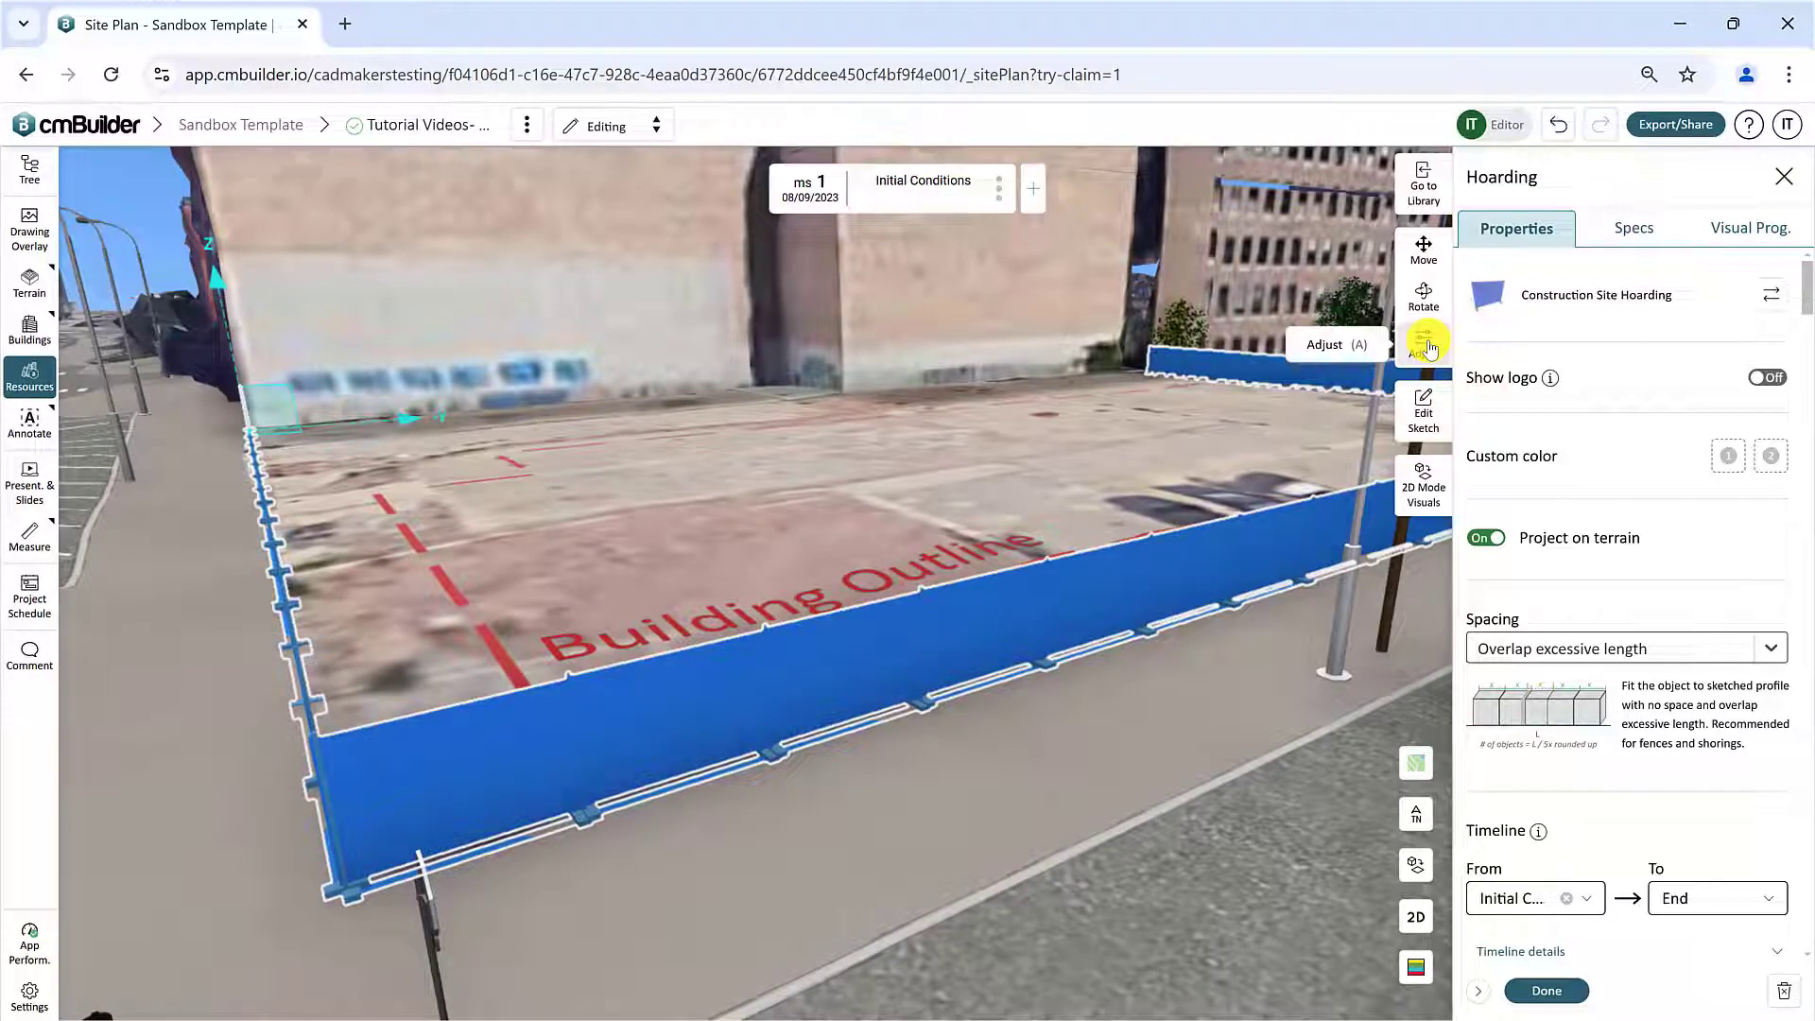
Step: Edit the hoarding's sketch, moving its starting end point slightly outward so the first side is about 149 ft long
left_click(1425, 416)
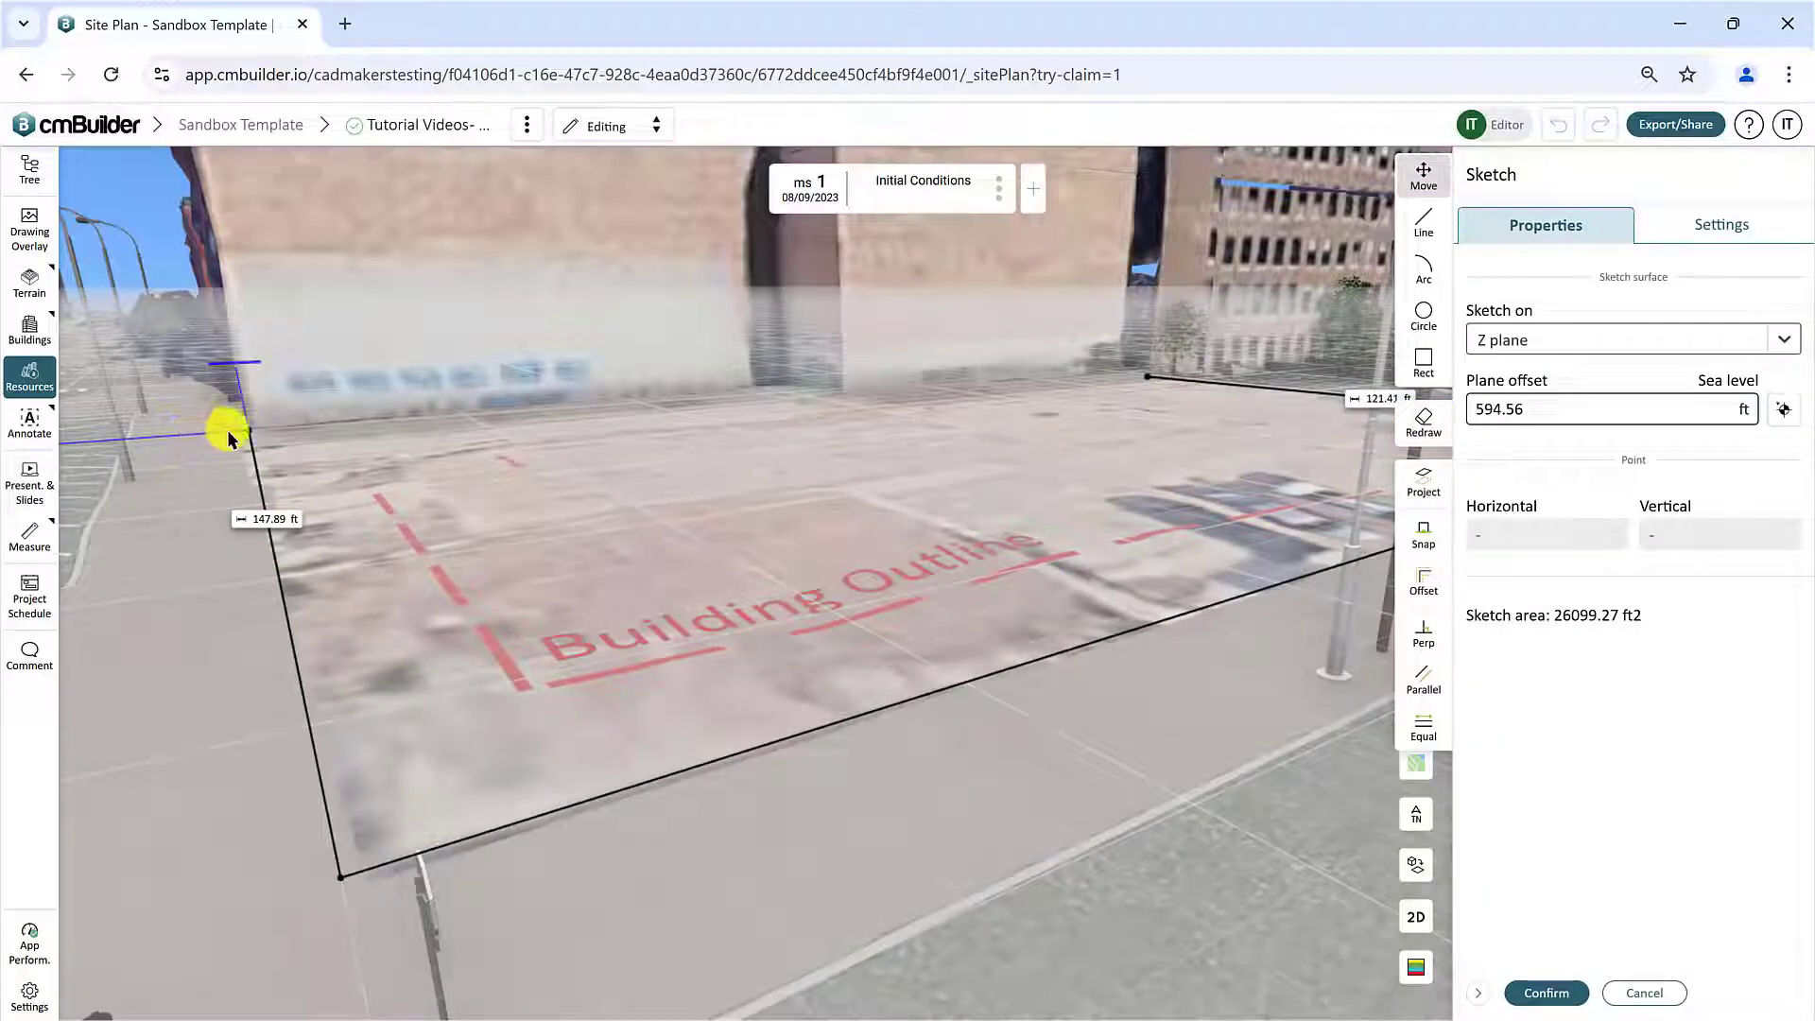
mouse_move(248, 430)
left_mouse_down()
mouse_move(223, 434)
mouse_move(243, 430)
left_mouse_up()
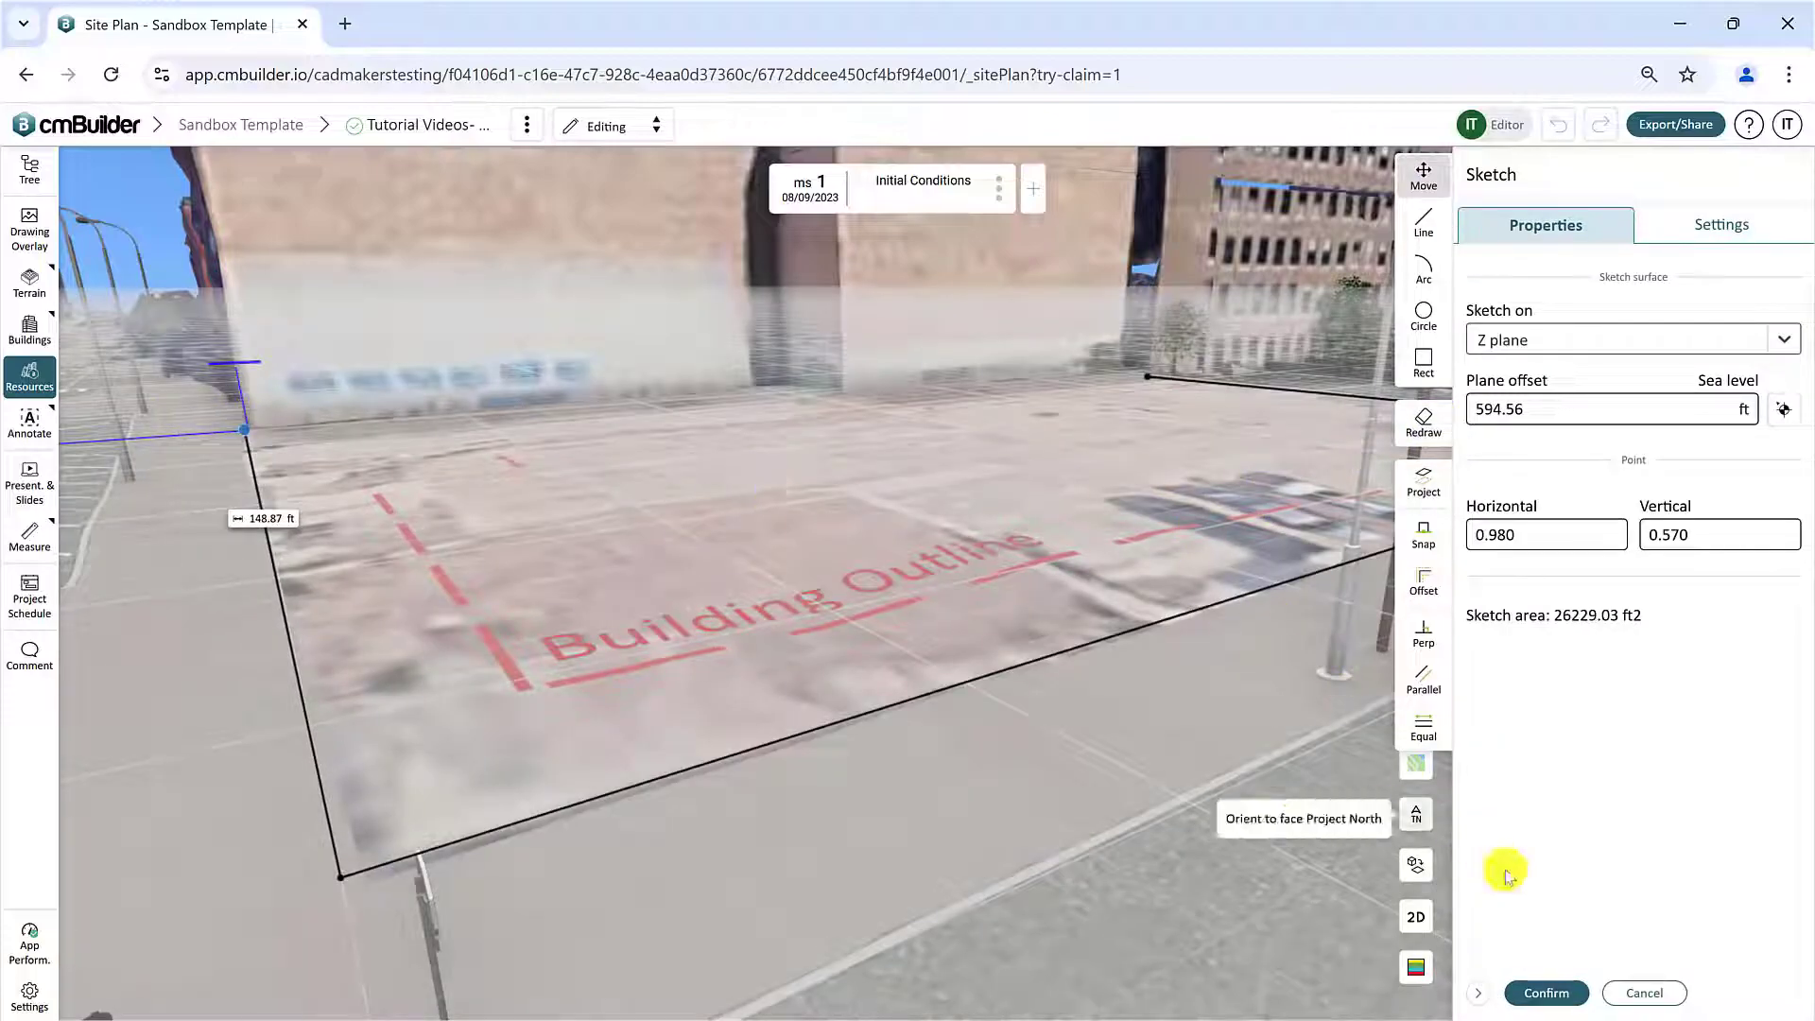
left_click(1550, 993)
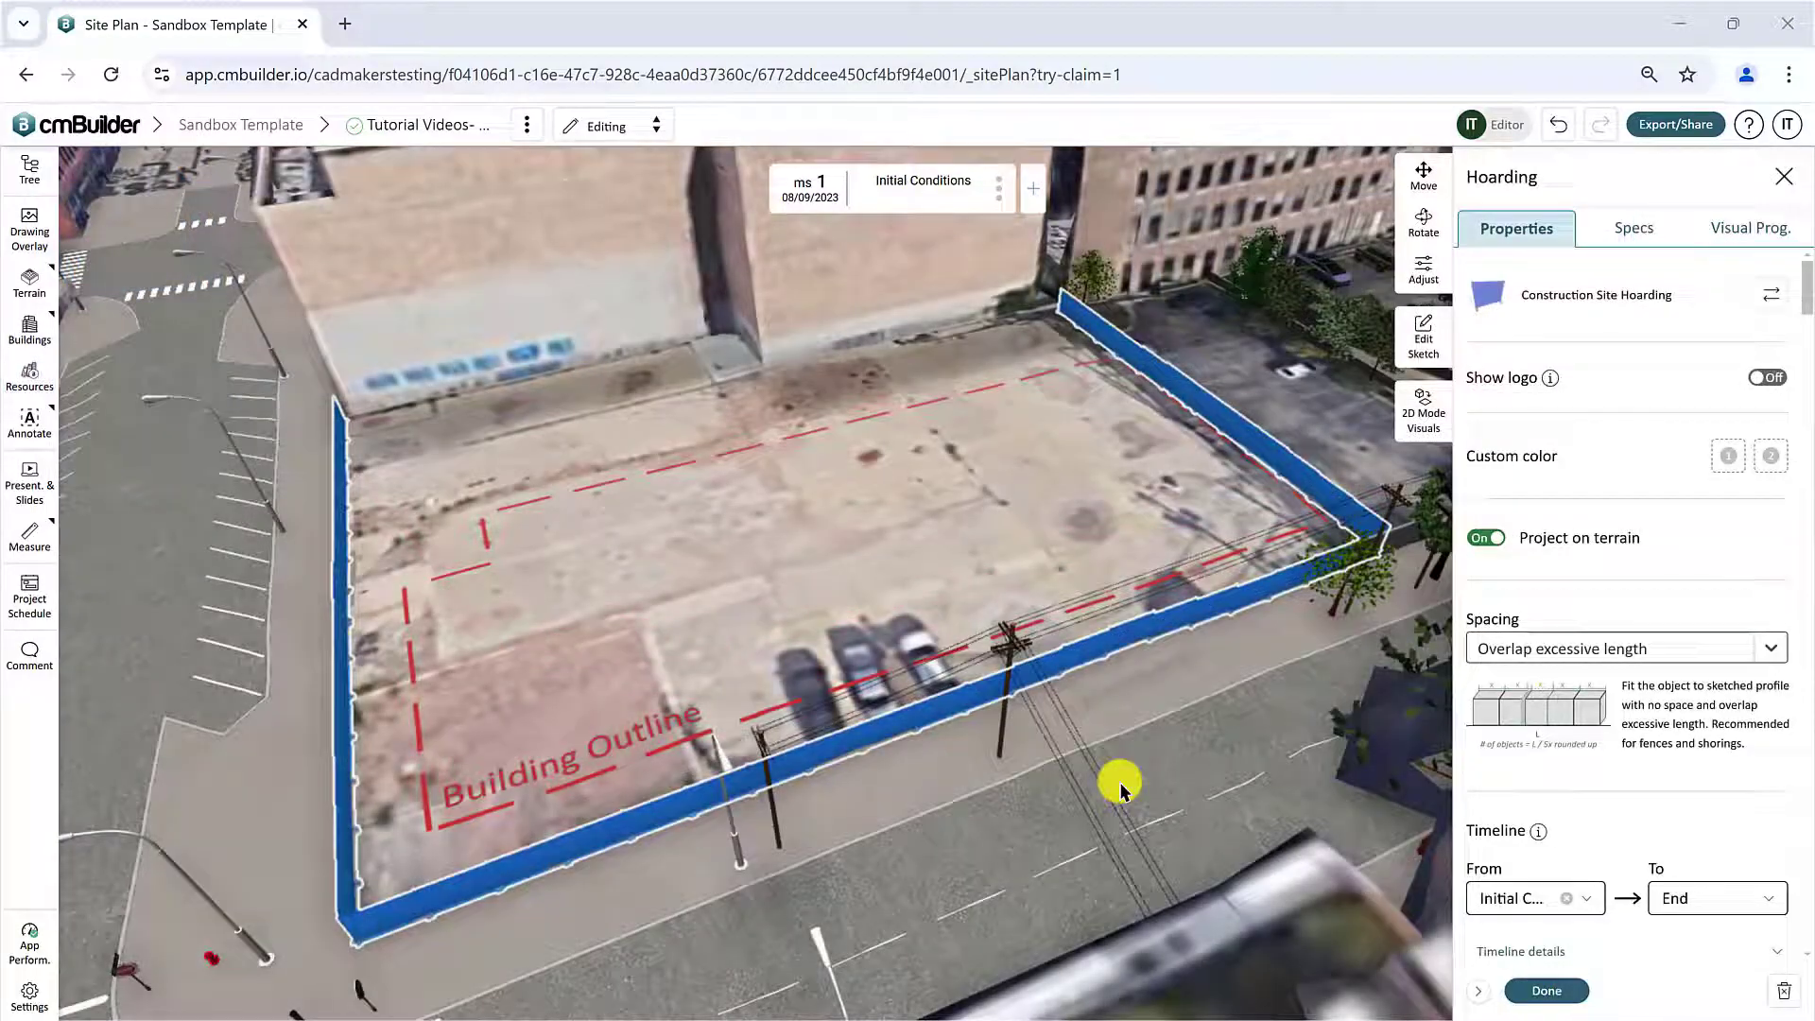
Step: Set the dash size of the hoarding's 2D mode line to 8.80 ft while viewing the site in 2D
left_click(1421, 421)
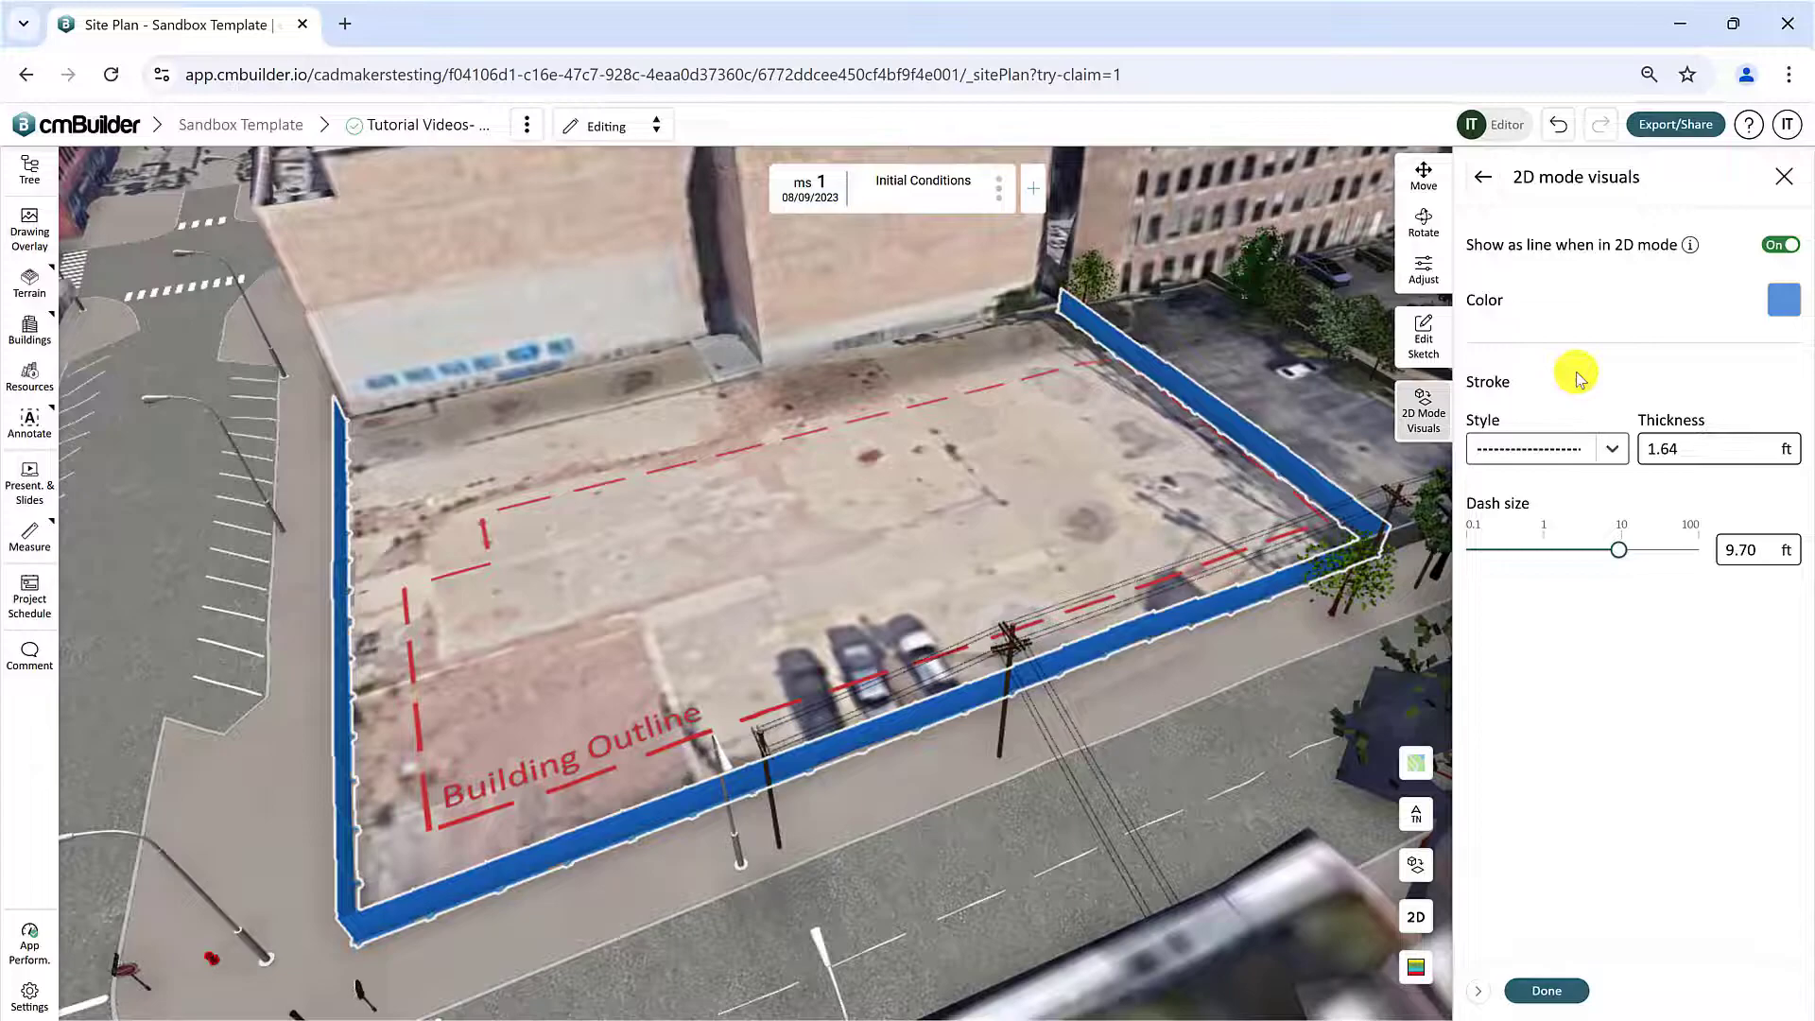
left_click(1415, 916)
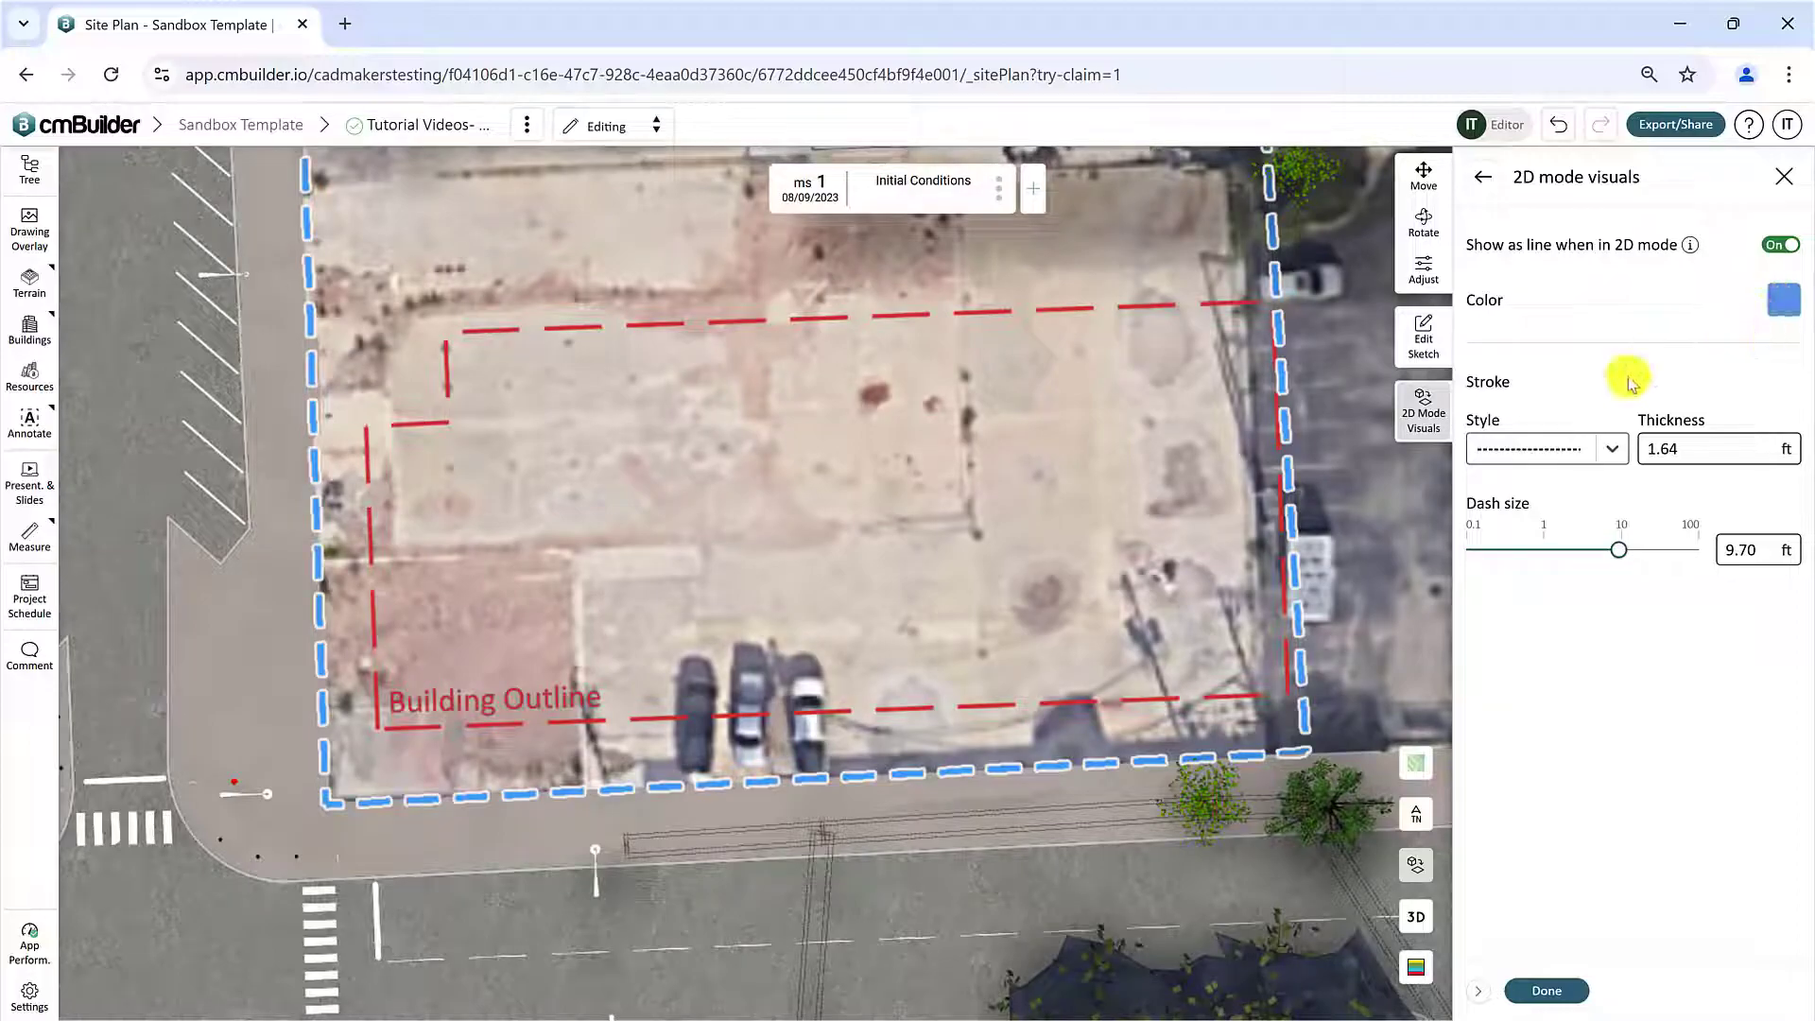
mouse_move(1617, 559)
left_mouse_down()
mouse_move(1572, 557)
mouse_move(1640, 557)
mouse_move(1613, 561)
left_mouse_up()
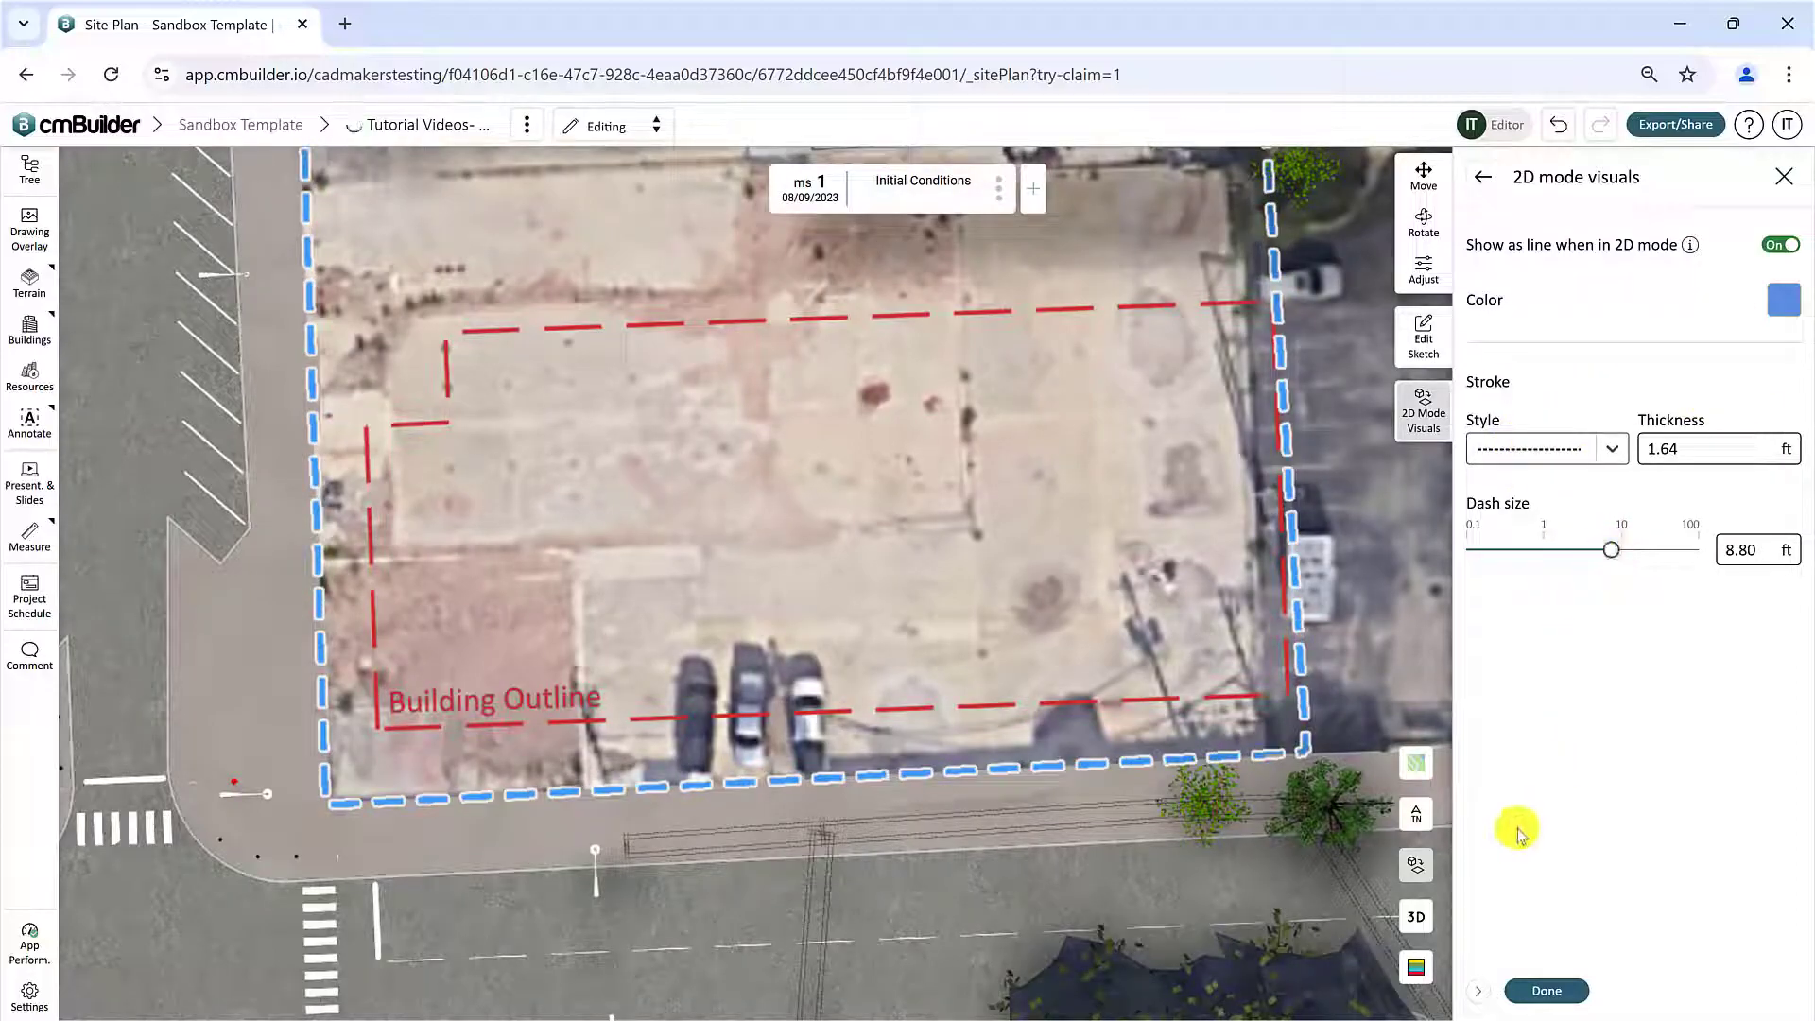
Step: Switch to the 3D view and turn off Project on terrain for the hoarding
left_click(1415, 916)
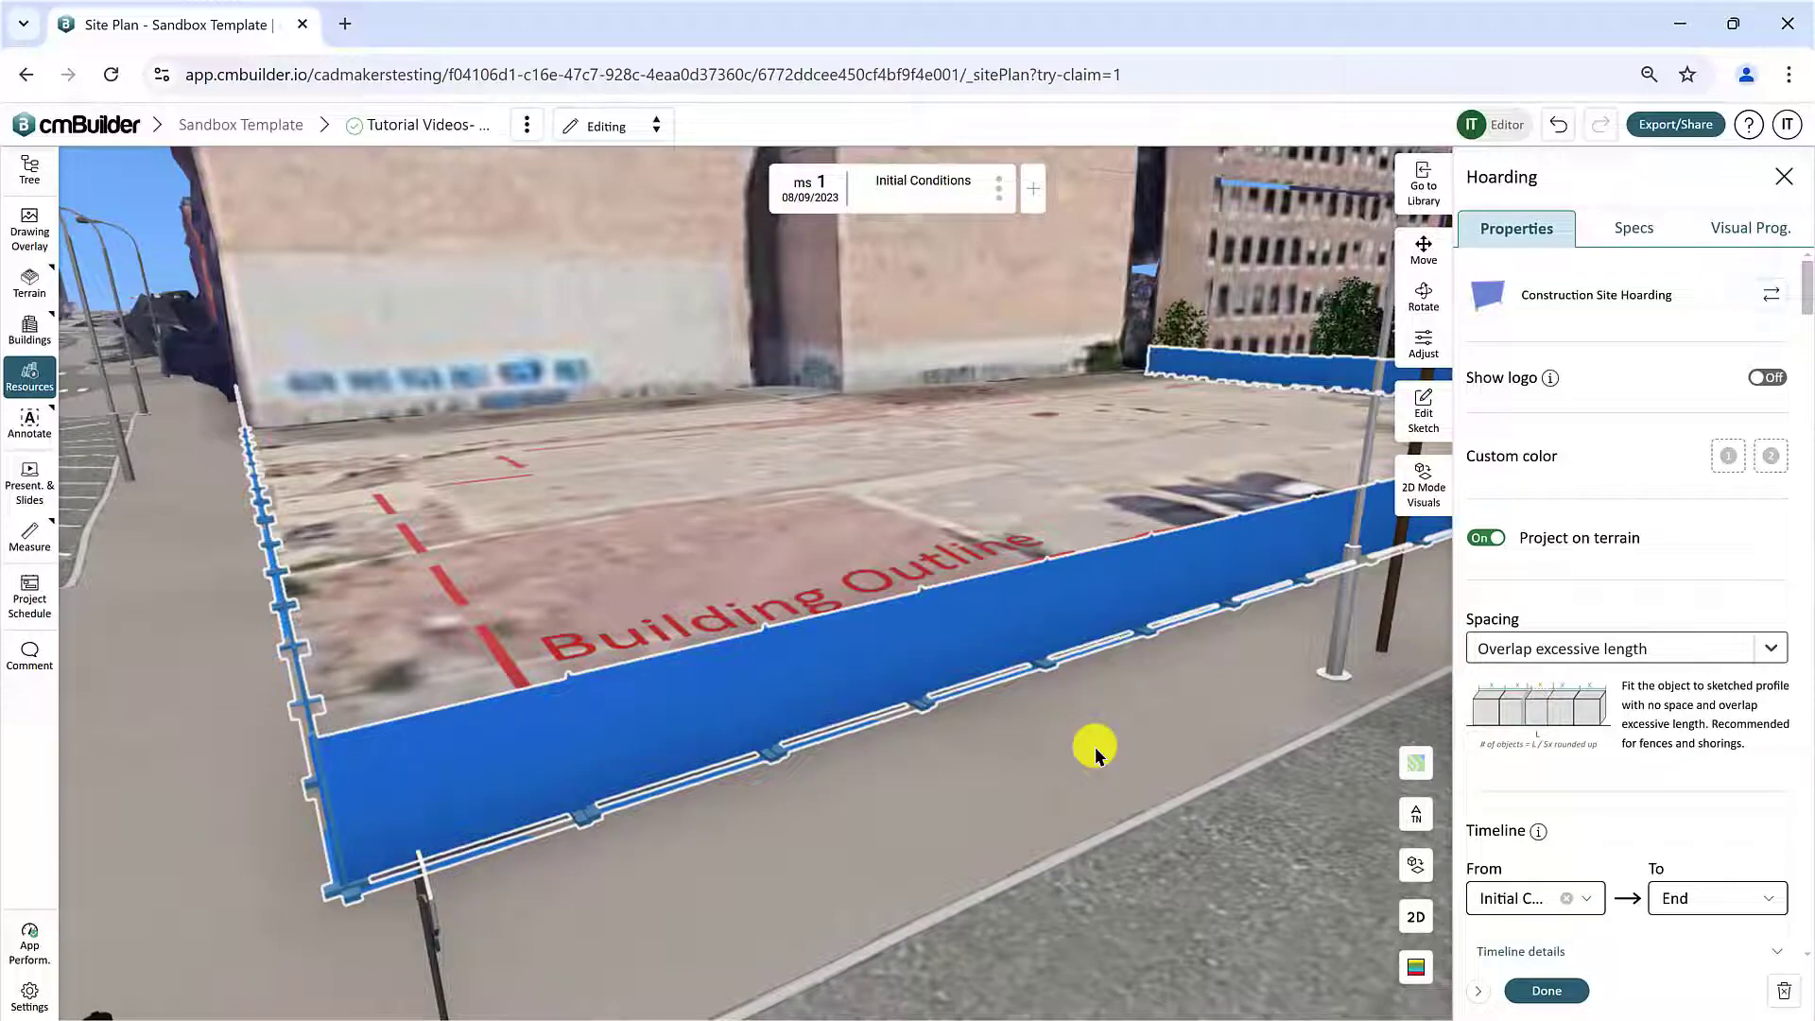
left_click(1484, 539)
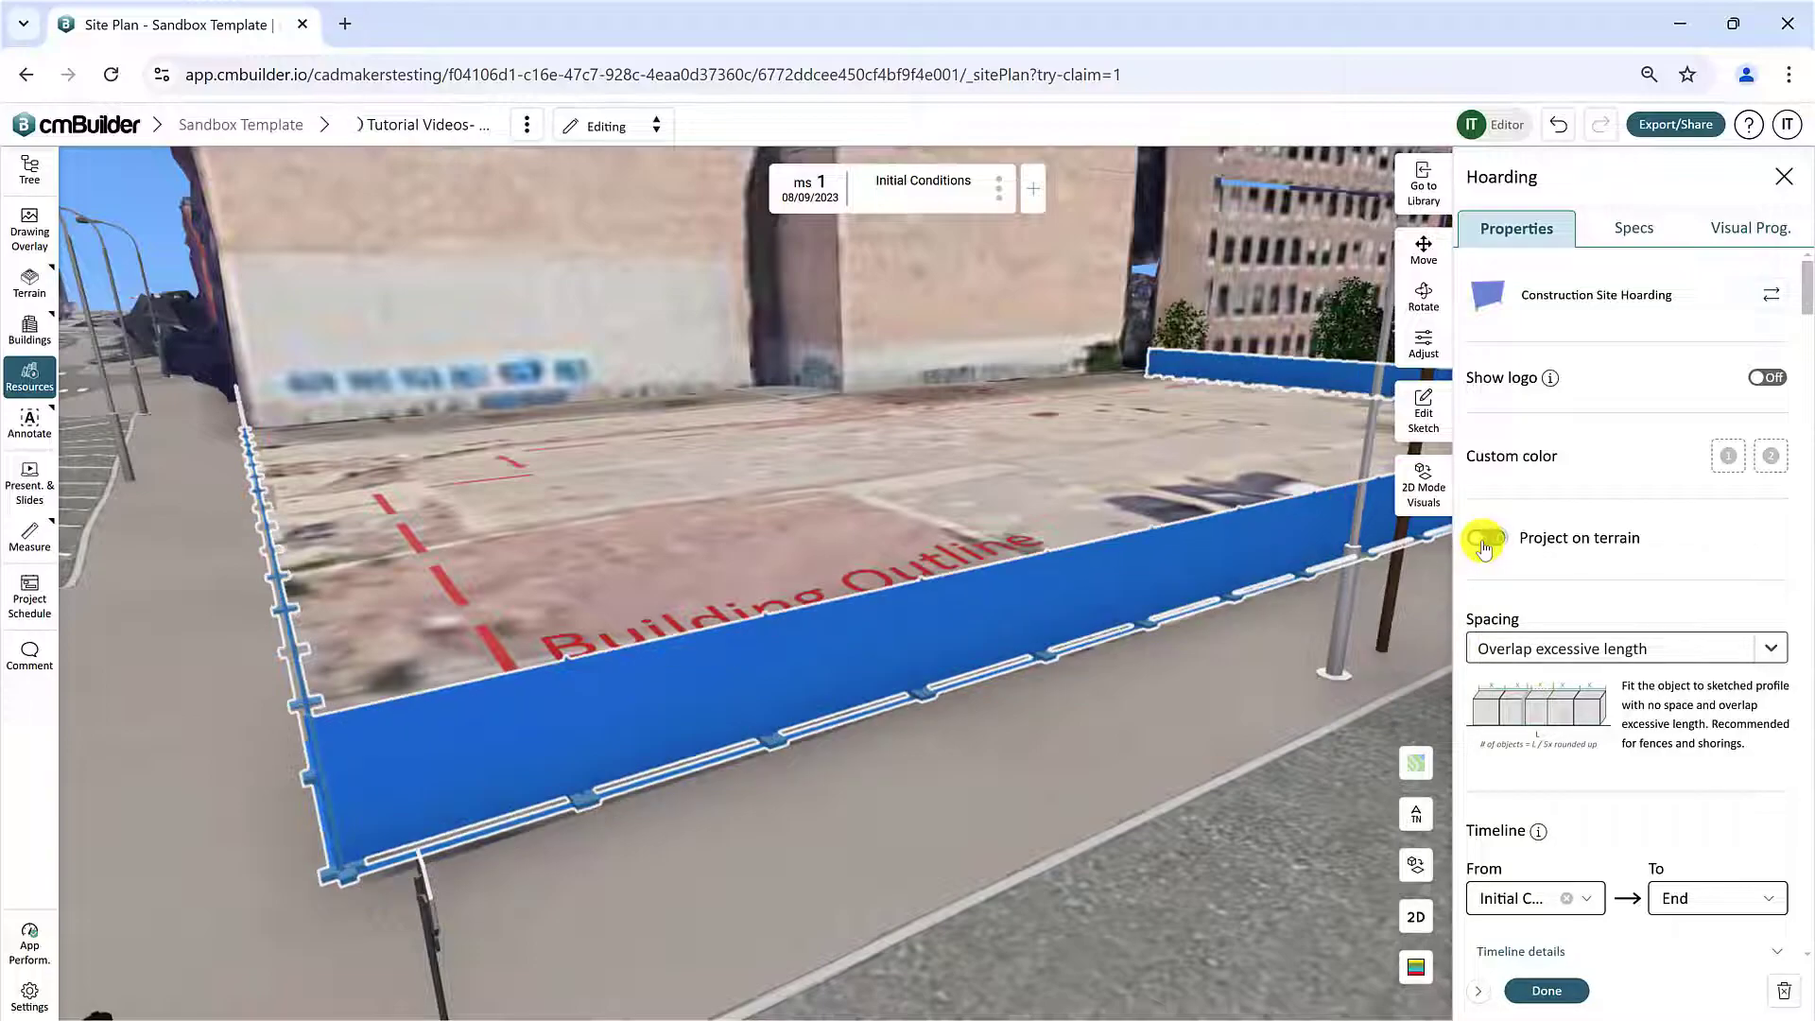
left_click_drag(851, 696, 859, 770)
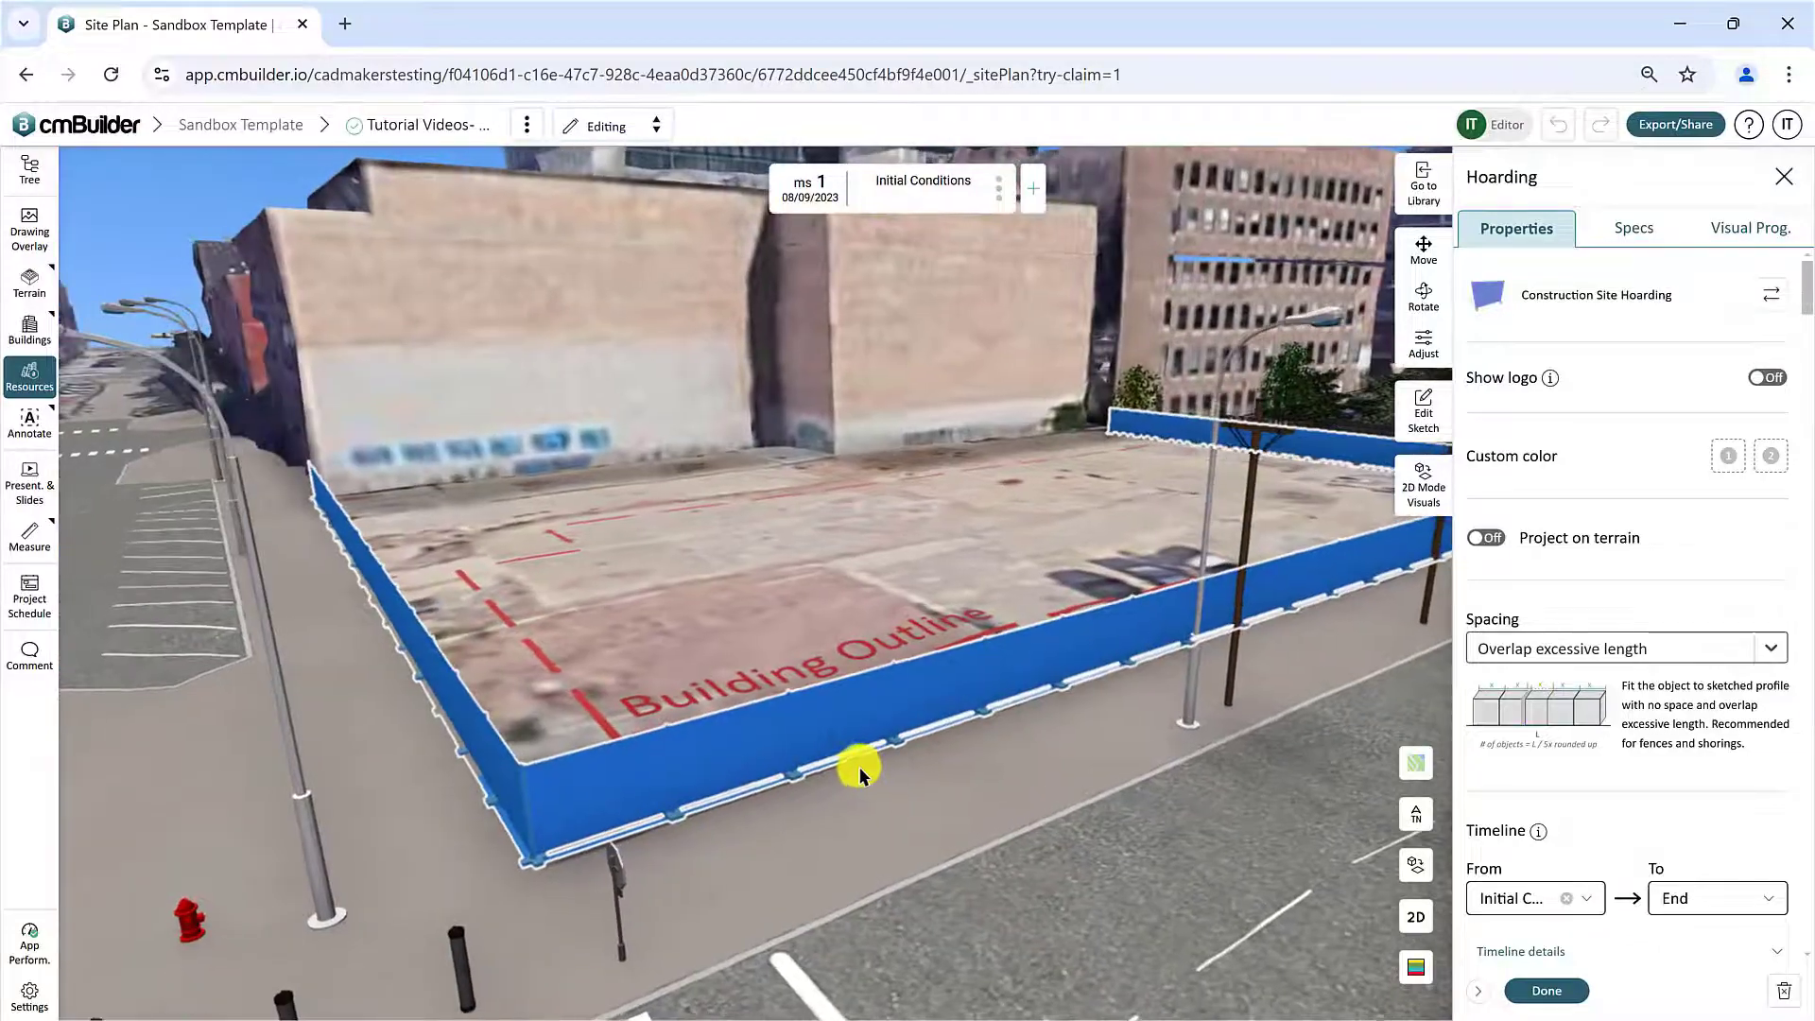
Step: Move the hoarding vertically up to Z 607.13 ft and partly back down, and turn Project on terrain back on
left_click(1422, 248)
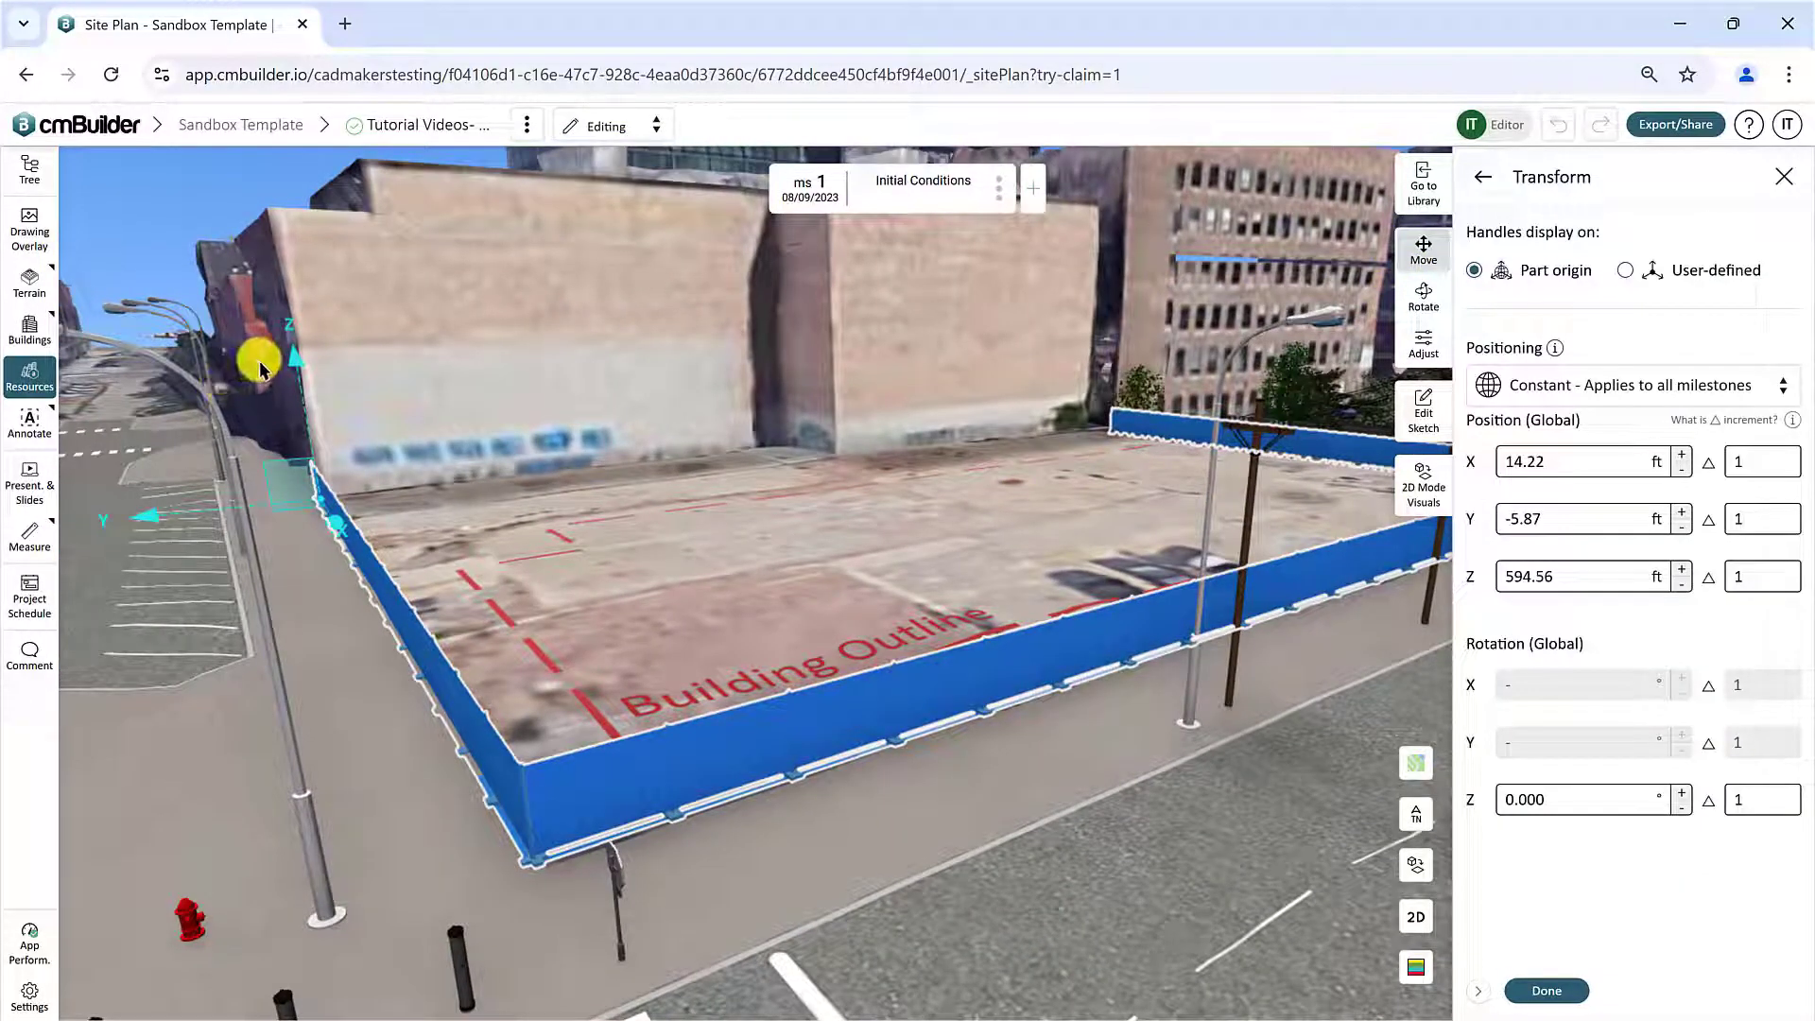
left_click_drag(261, 367, 308, 284)
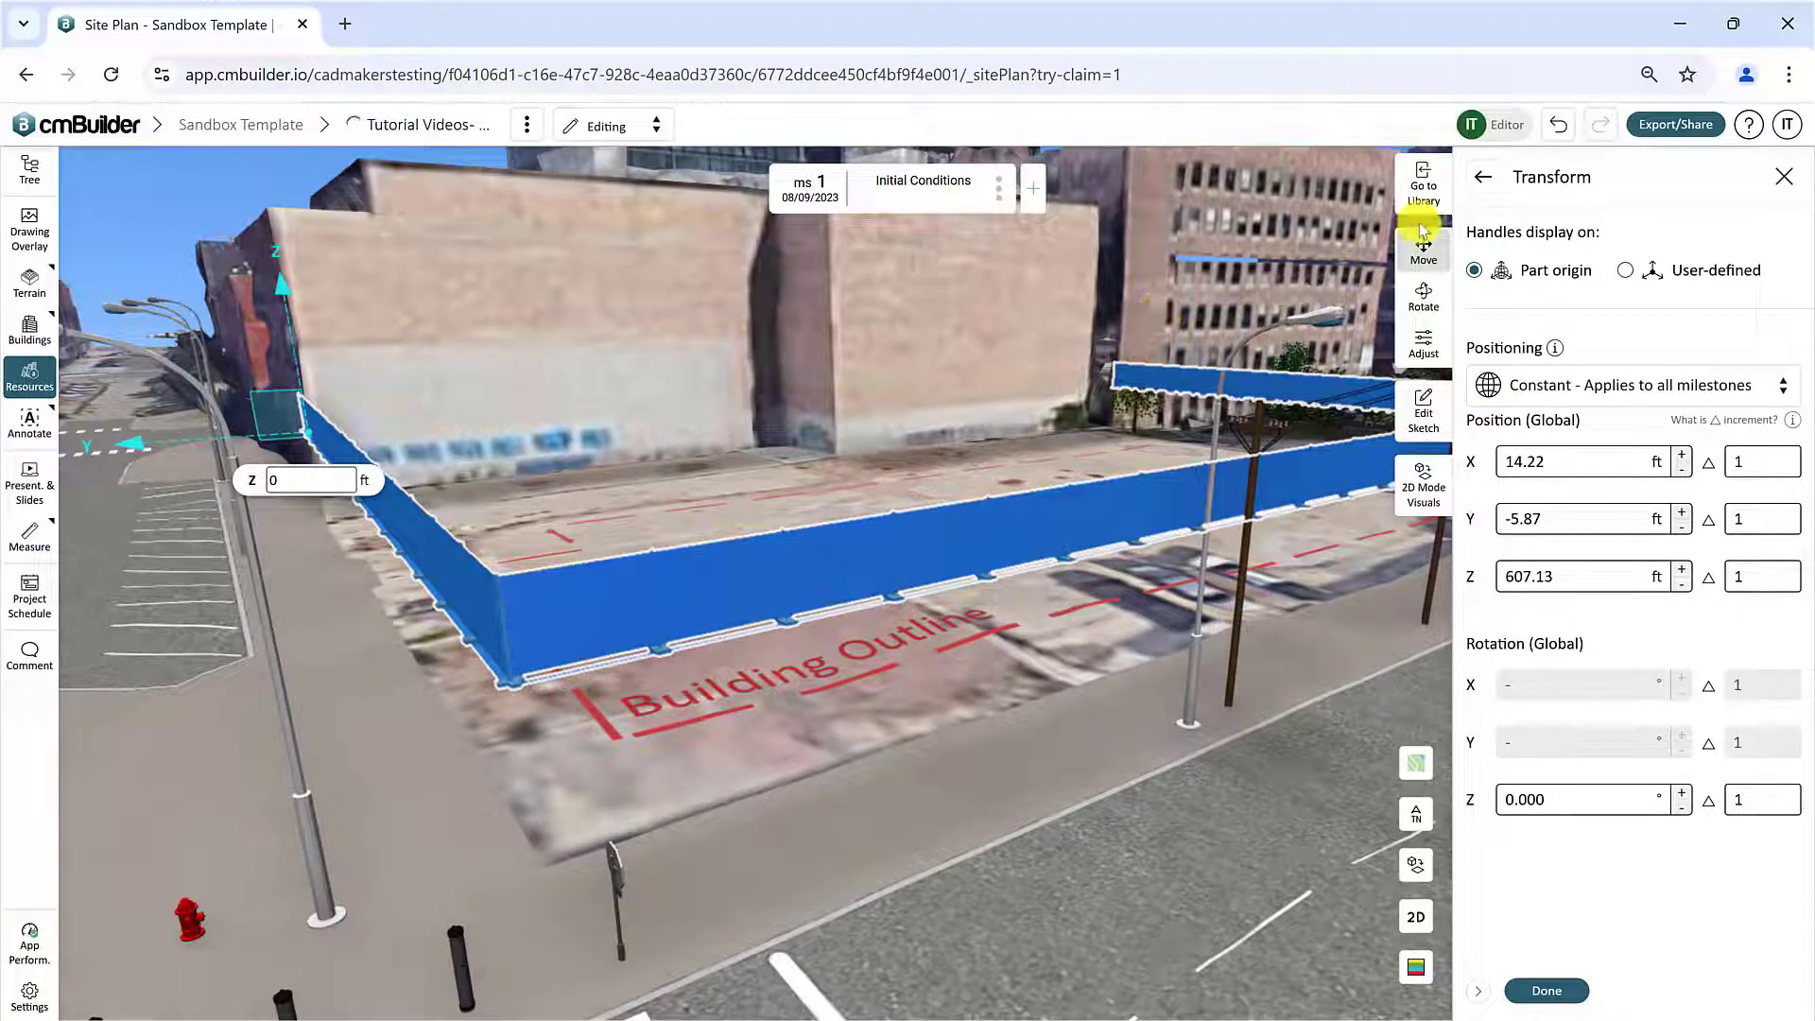
left_click(1479, 182)
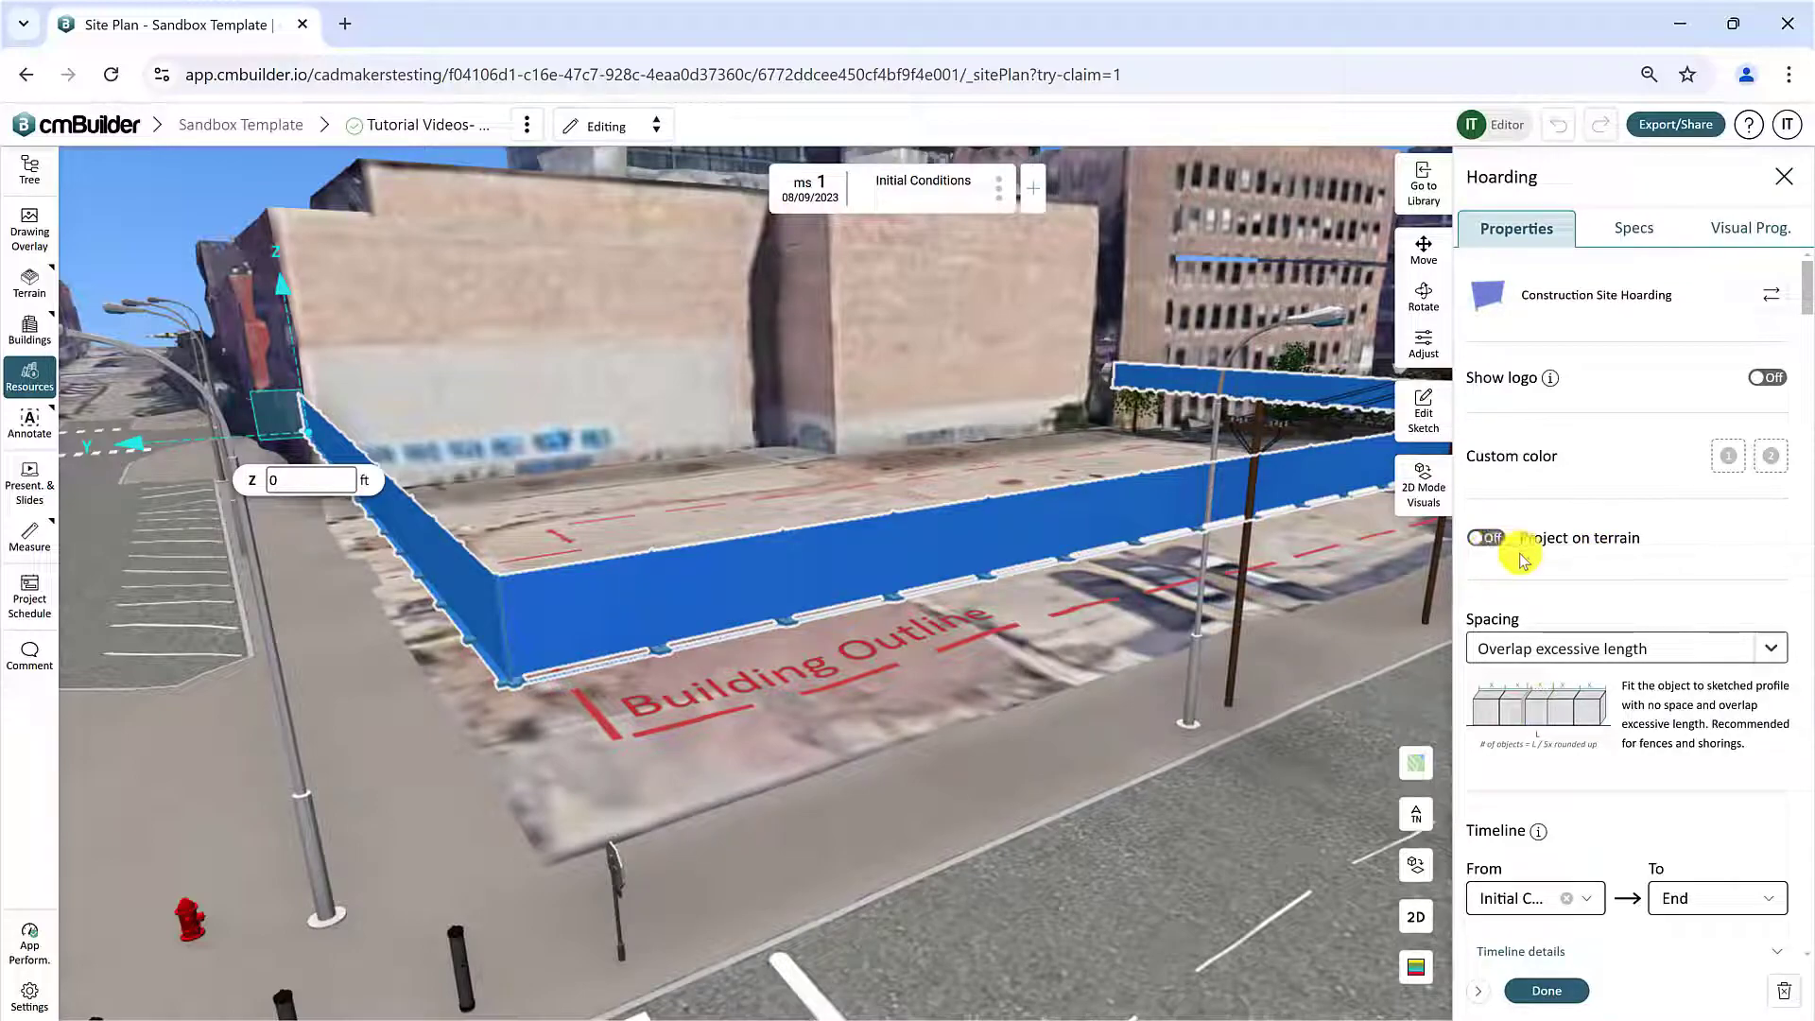
mouse_move(277, 290)
left_mouse_down()
mouse_move(285, 328)
mouse_move(284, 228)
mouse_move(289, 312)
left_mouse_up()
left_click(1482, 177)
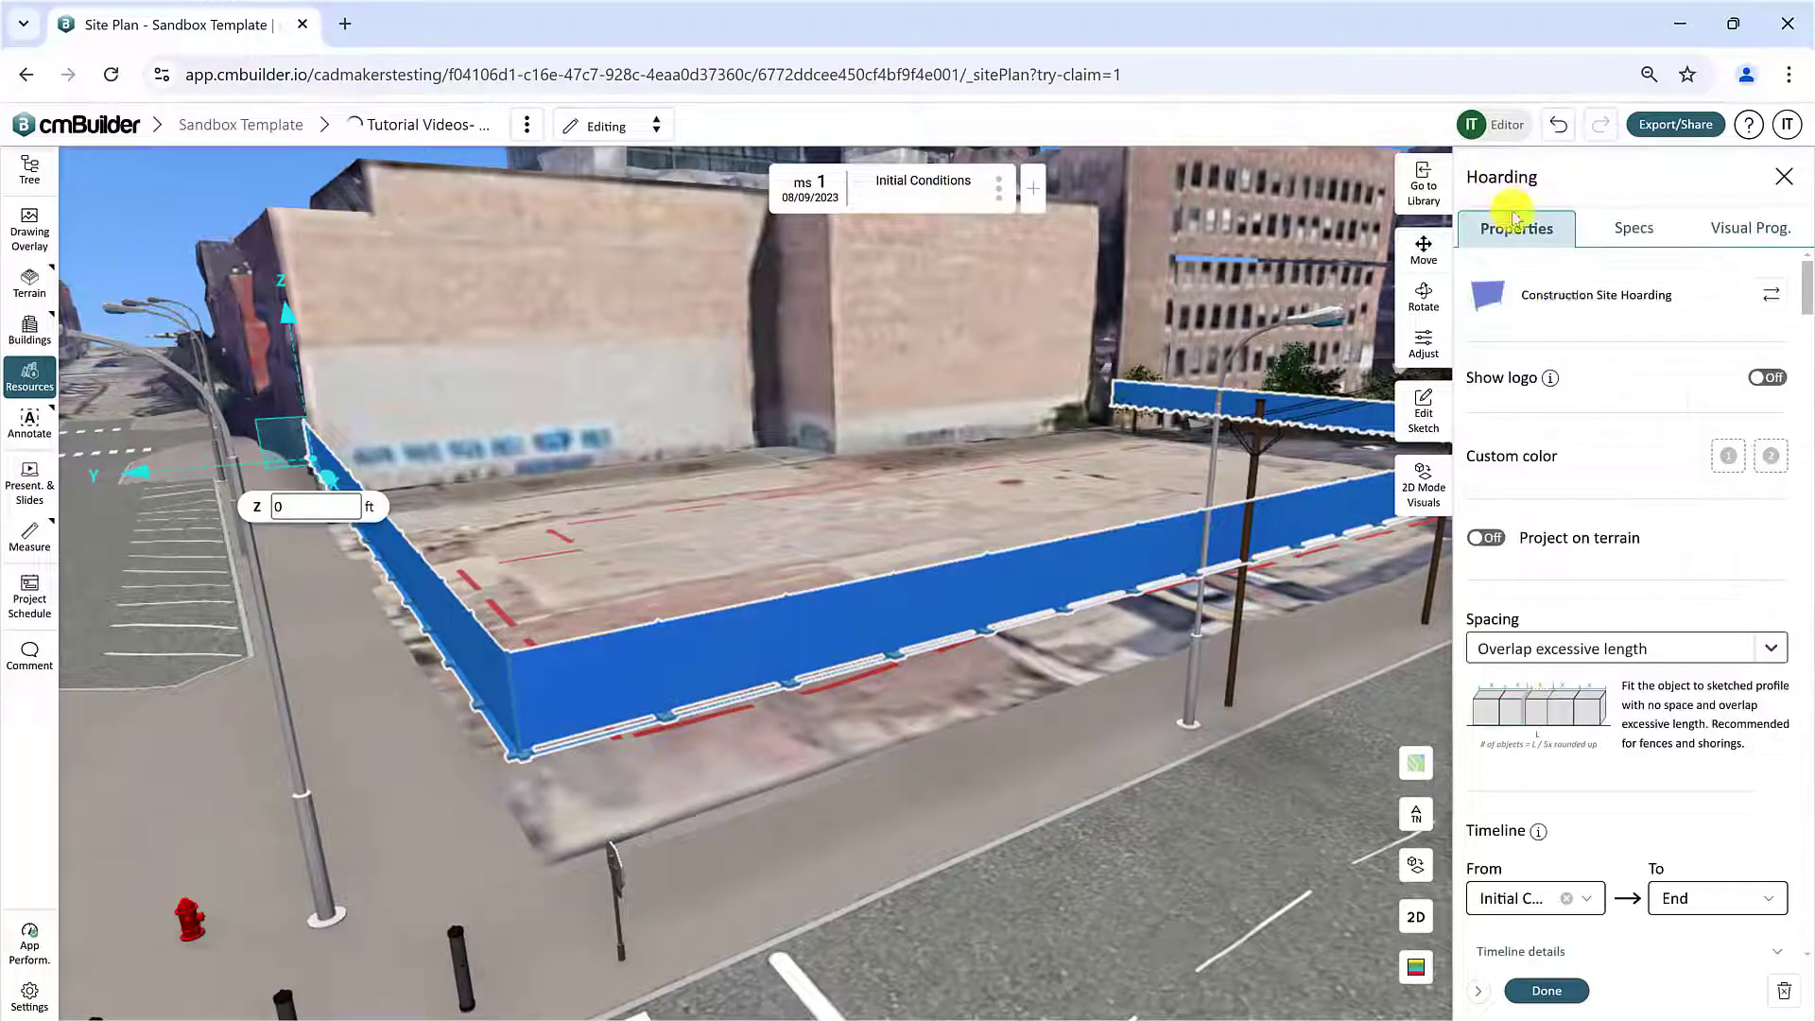
left_click(1486, 537)
left_click(1486, 537)
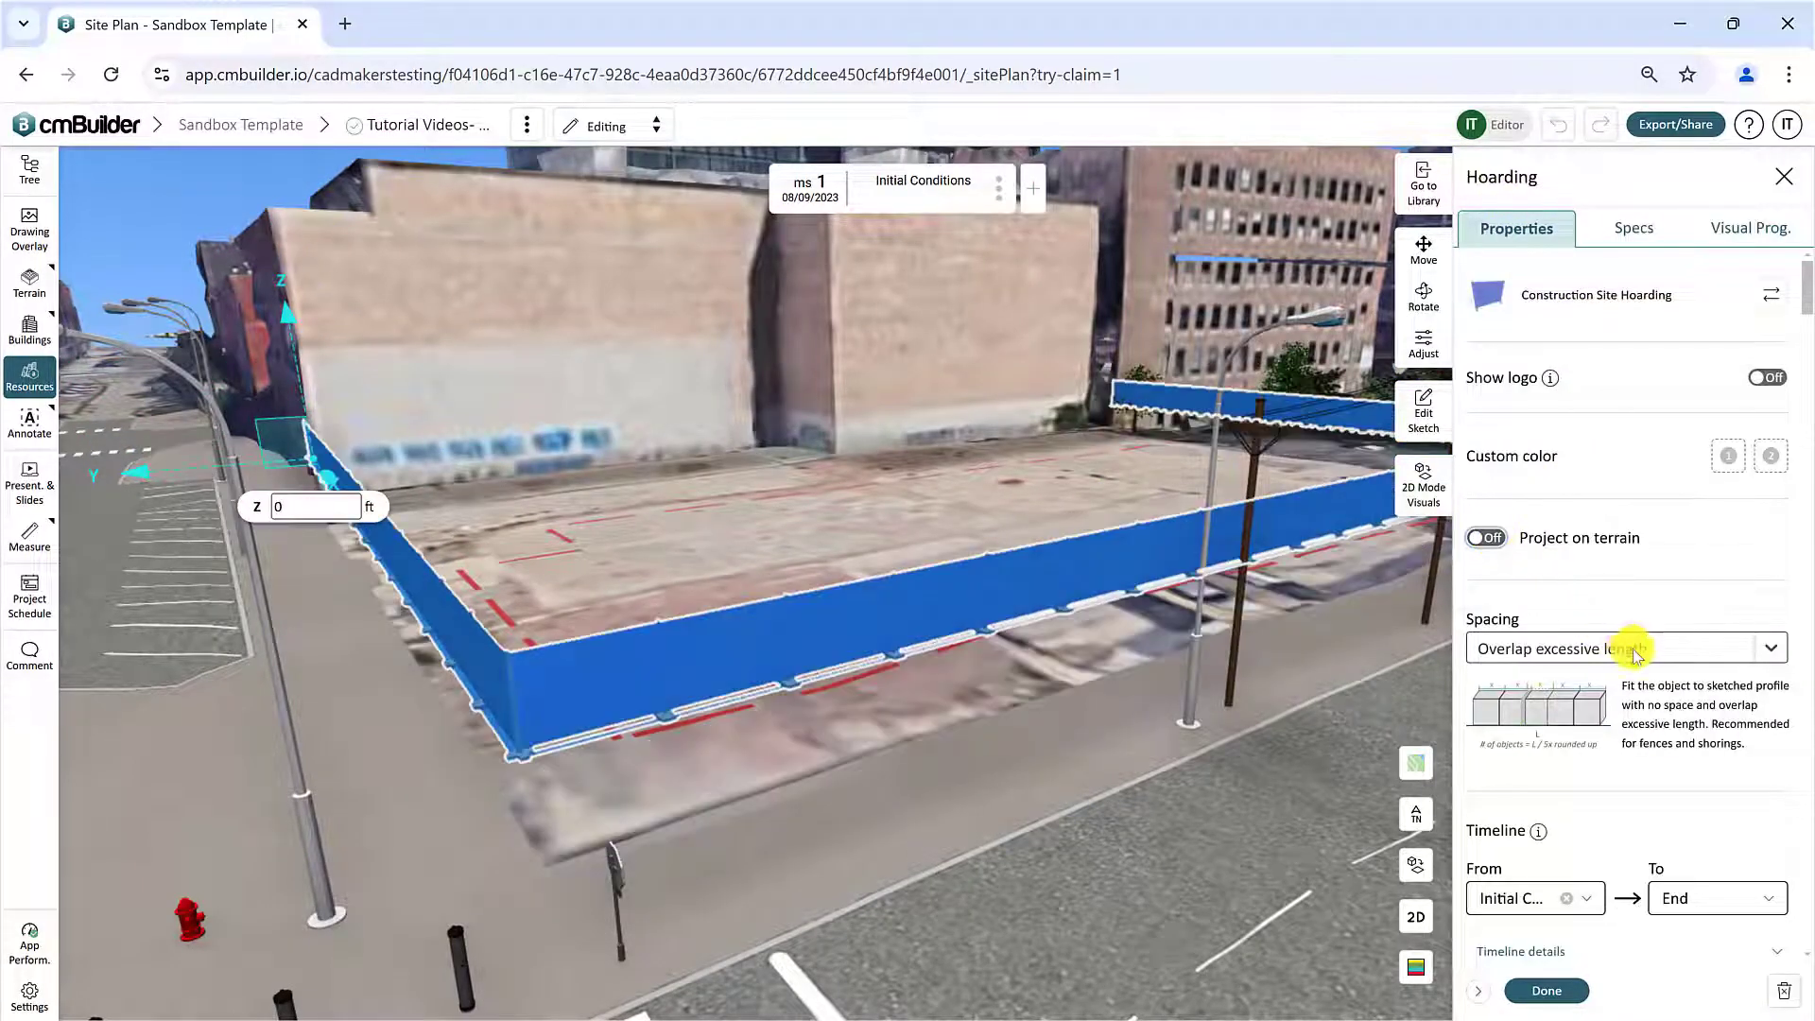
Step: Set the hoarding's spacing to No overlap and examine the joints between the panels up close
left_click(1773, 649)
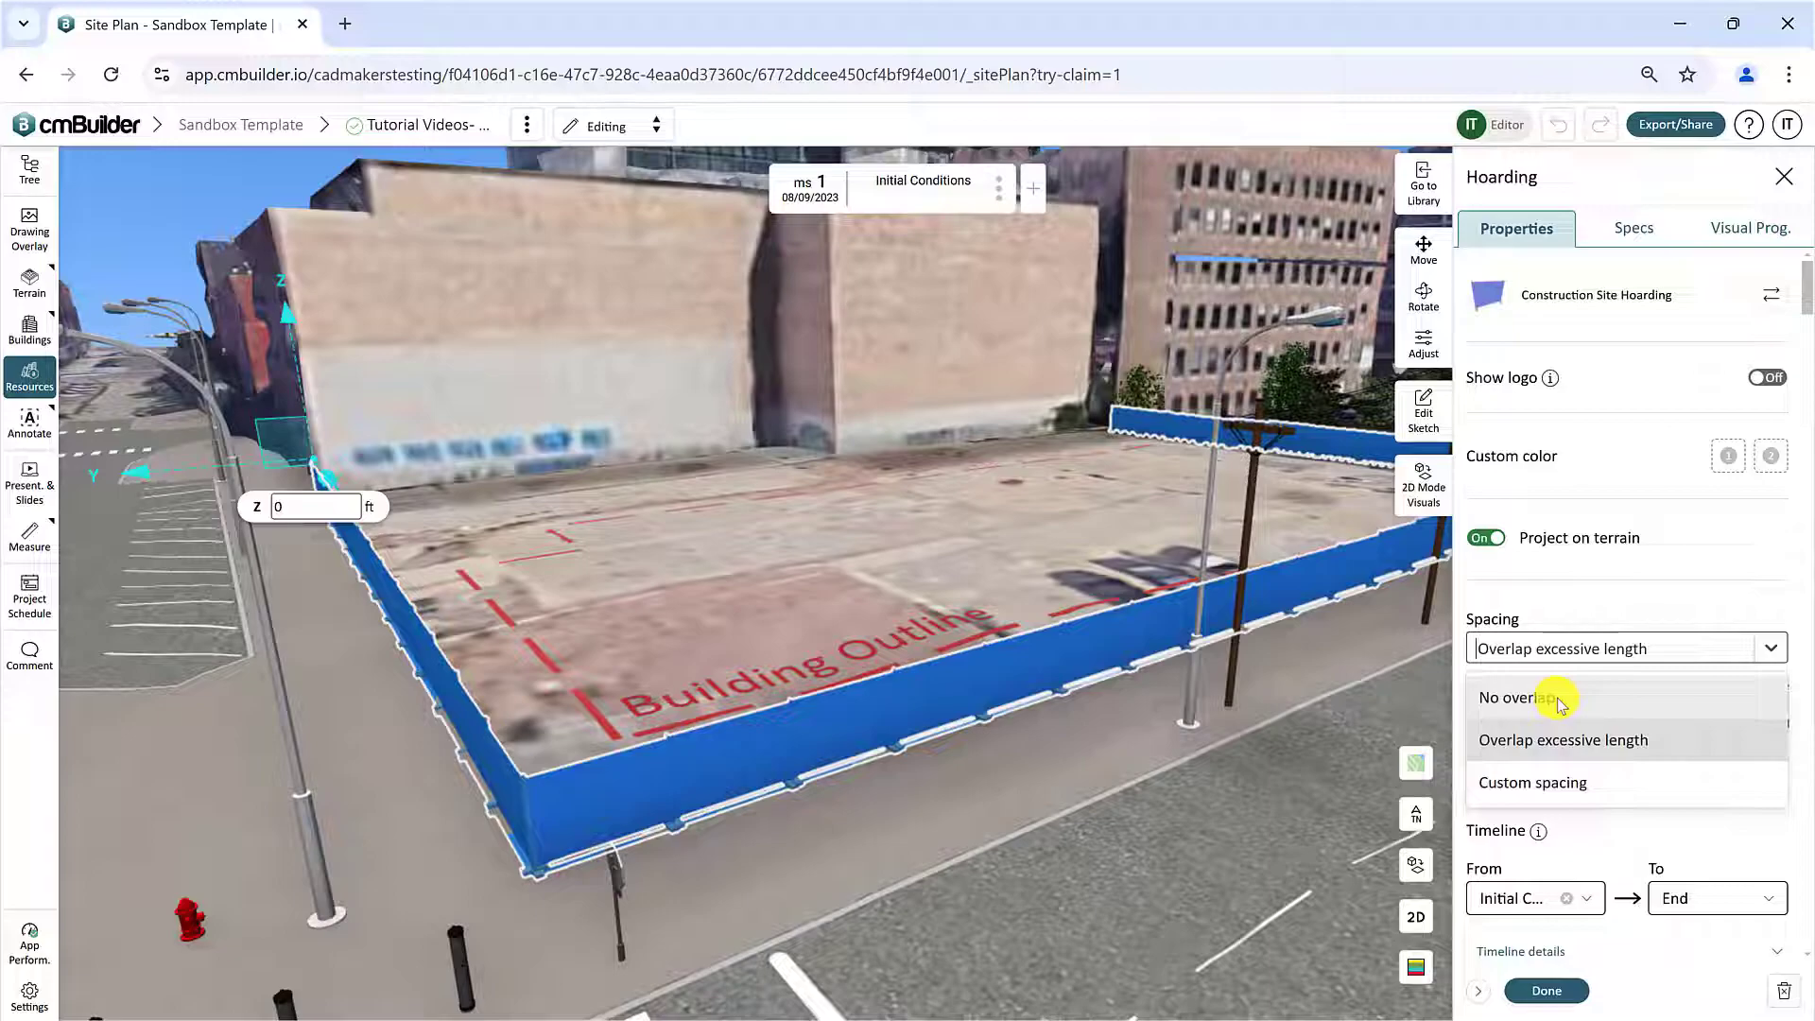
left_click(1562, 704)
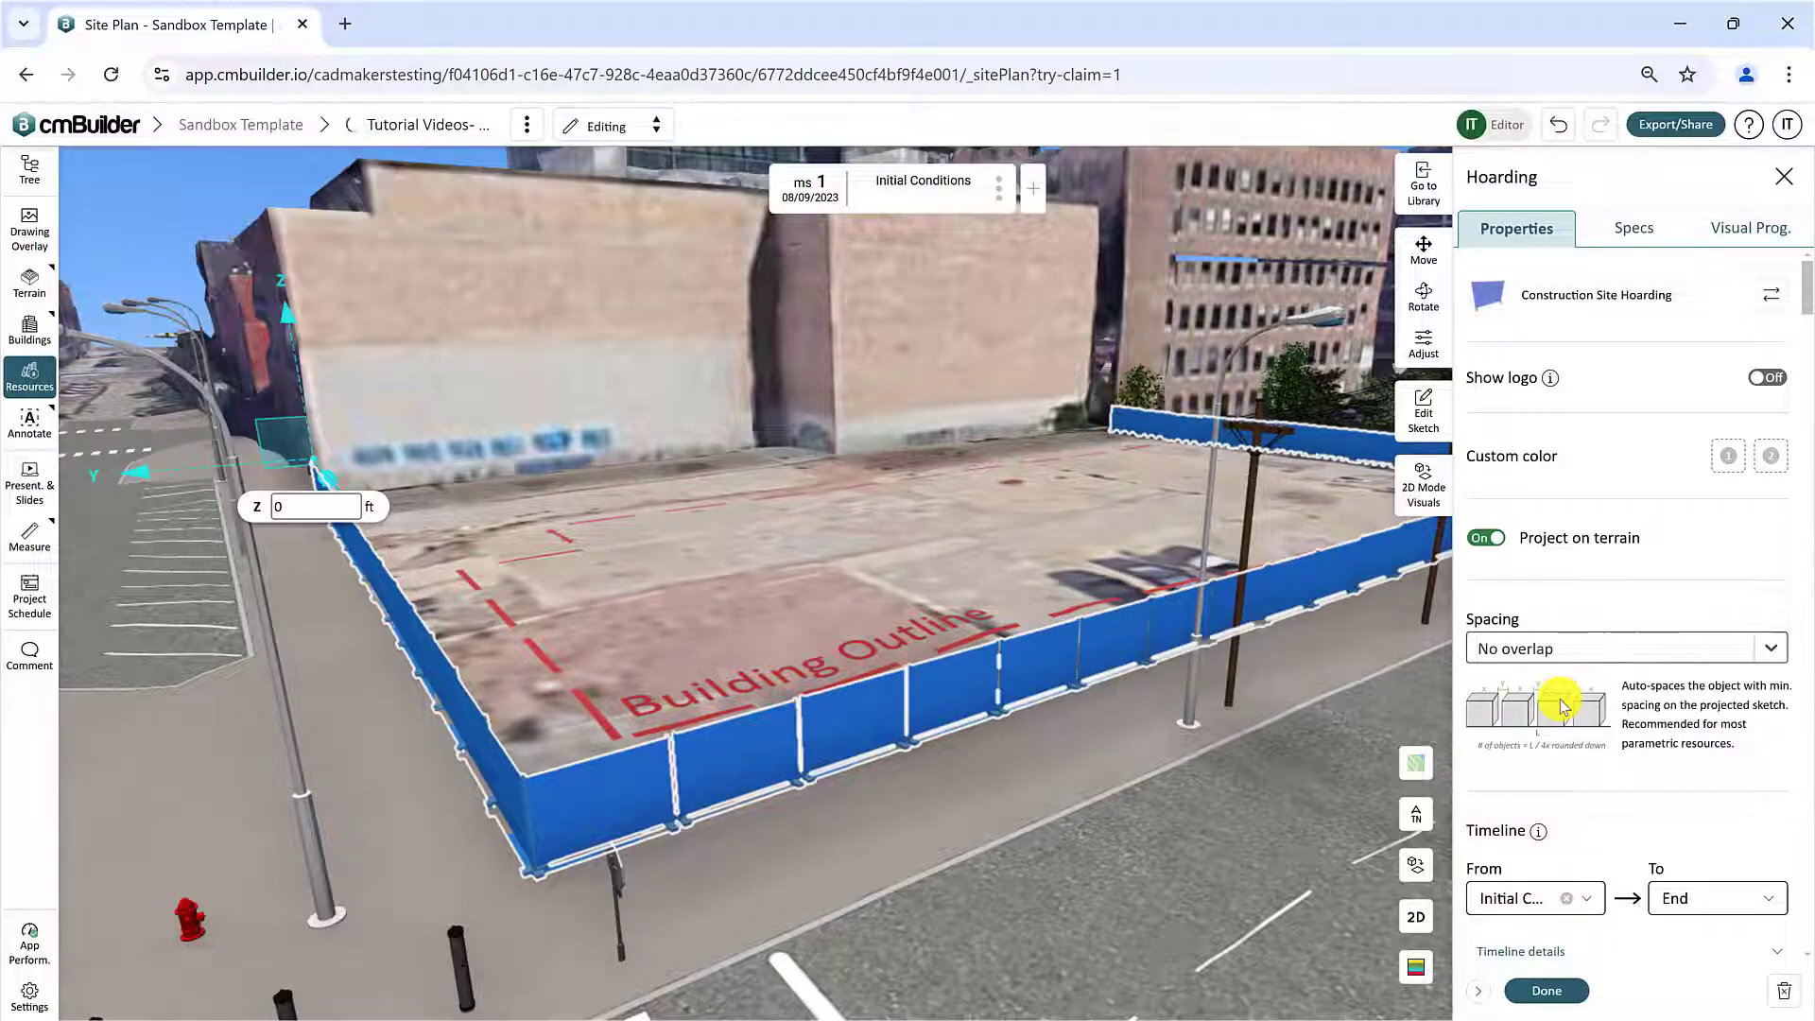
scroll(794, 753, "up", 5)
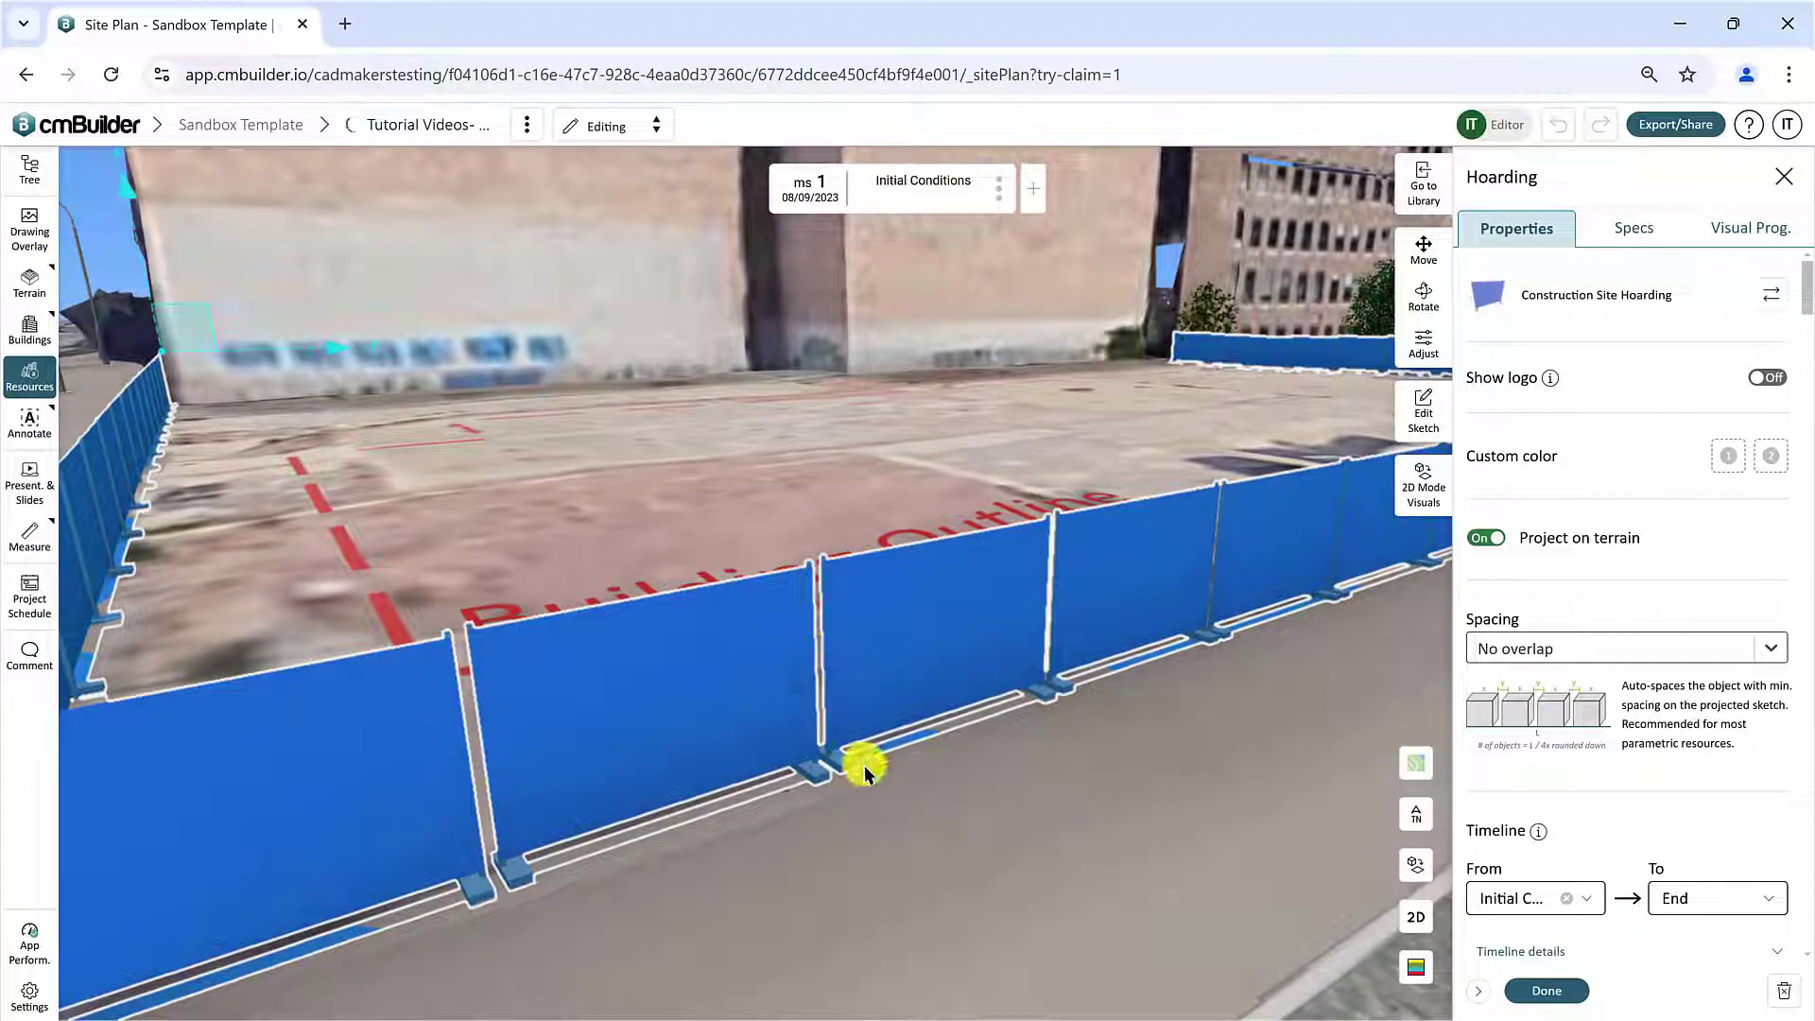
scroll(863, 751, "up", 5)
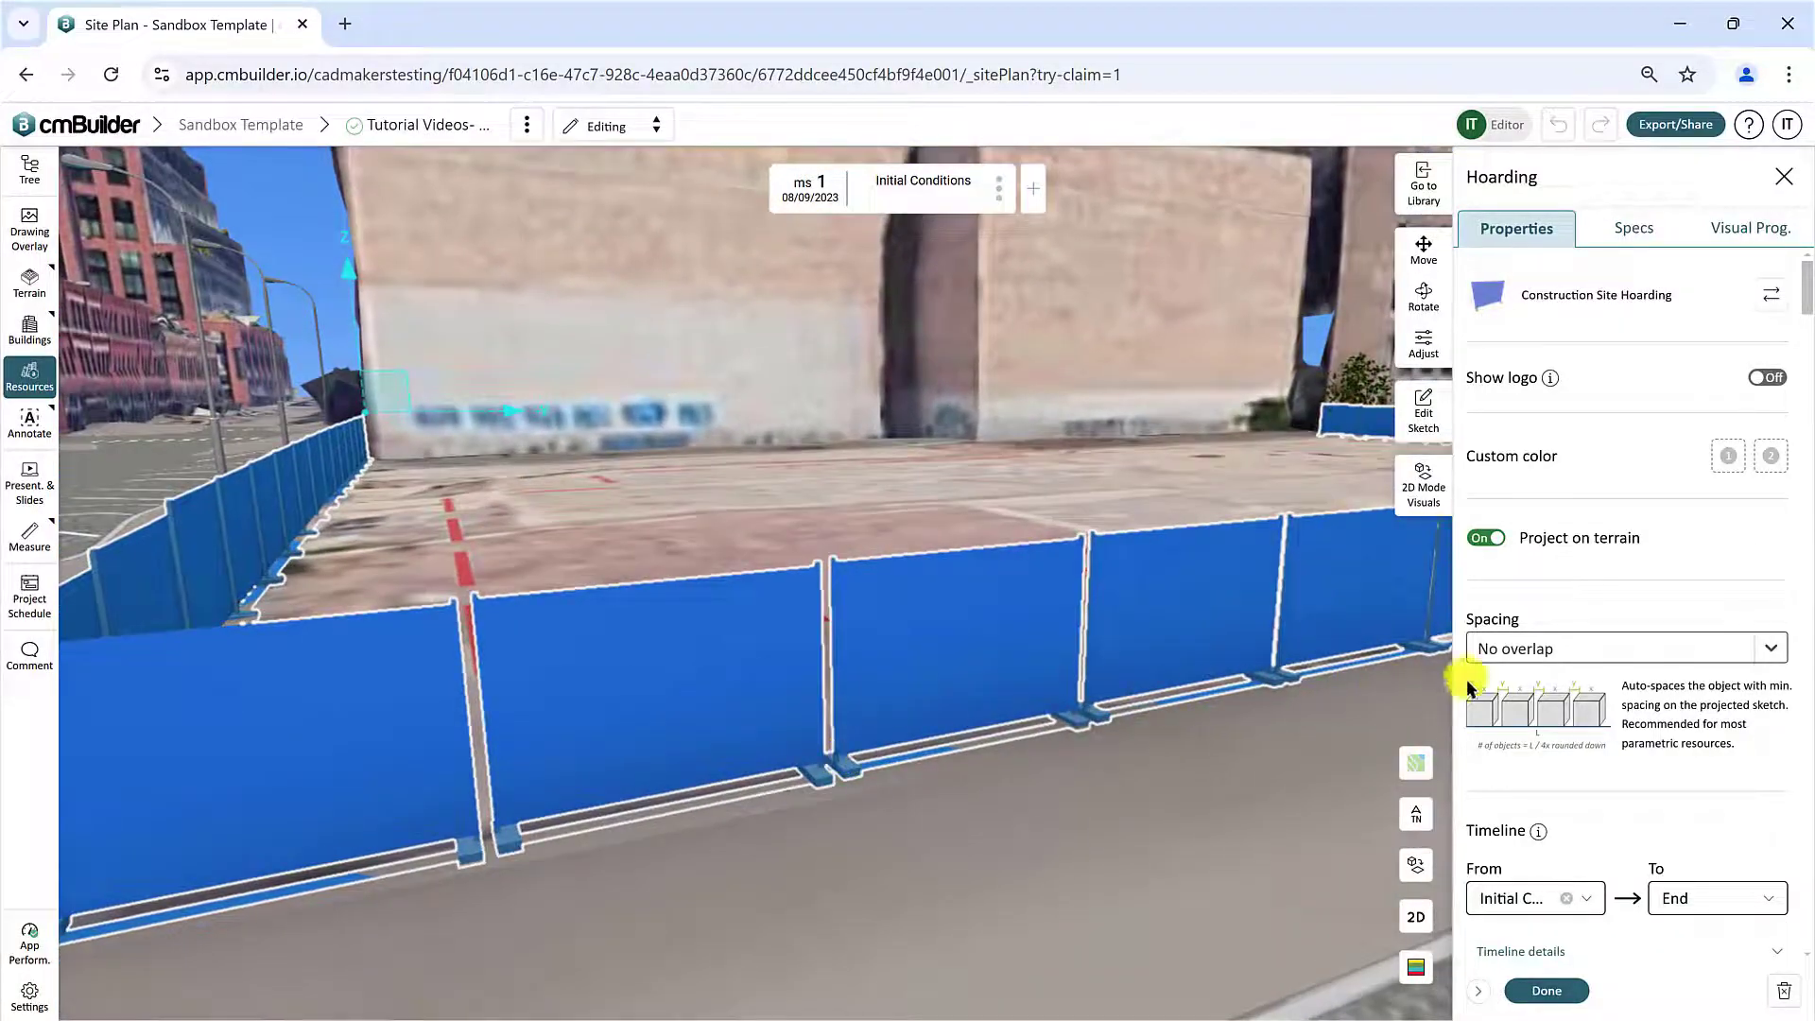
Step: Return the hoarding's spacing to Overlap excessive length and view the front corner of the site
left_click(1772, 651)
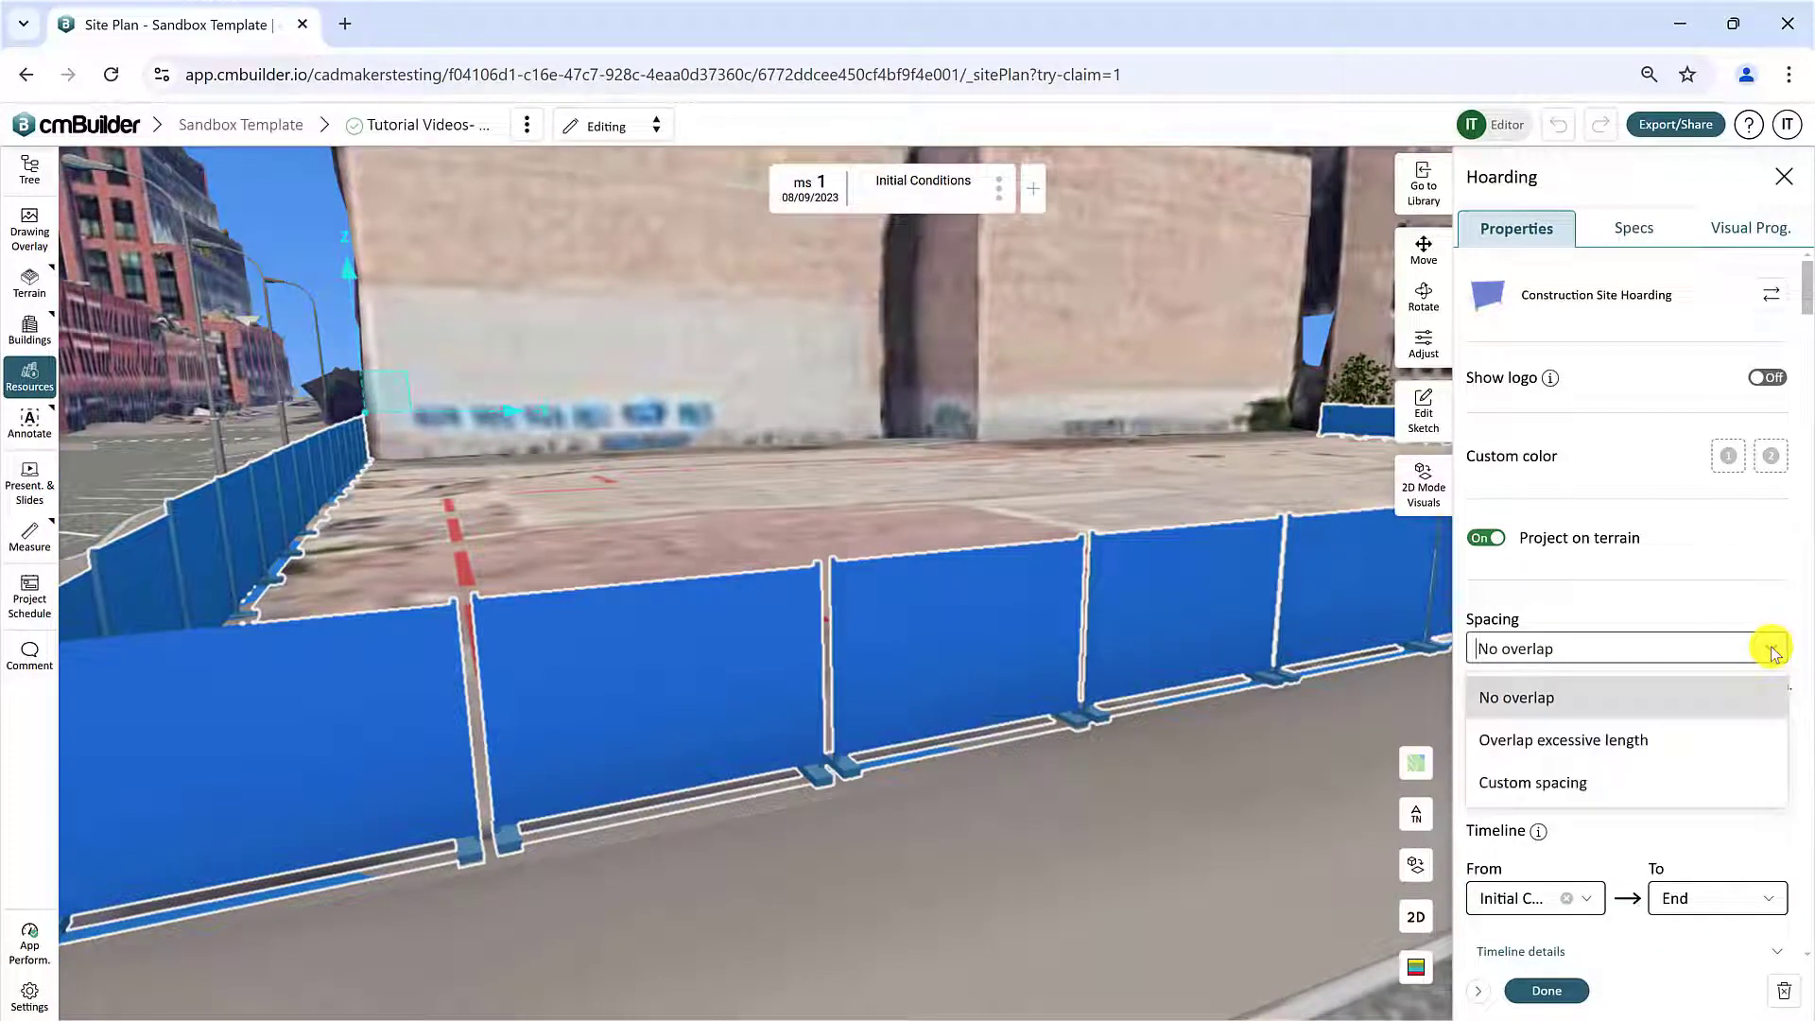
left_click(1663, 744)
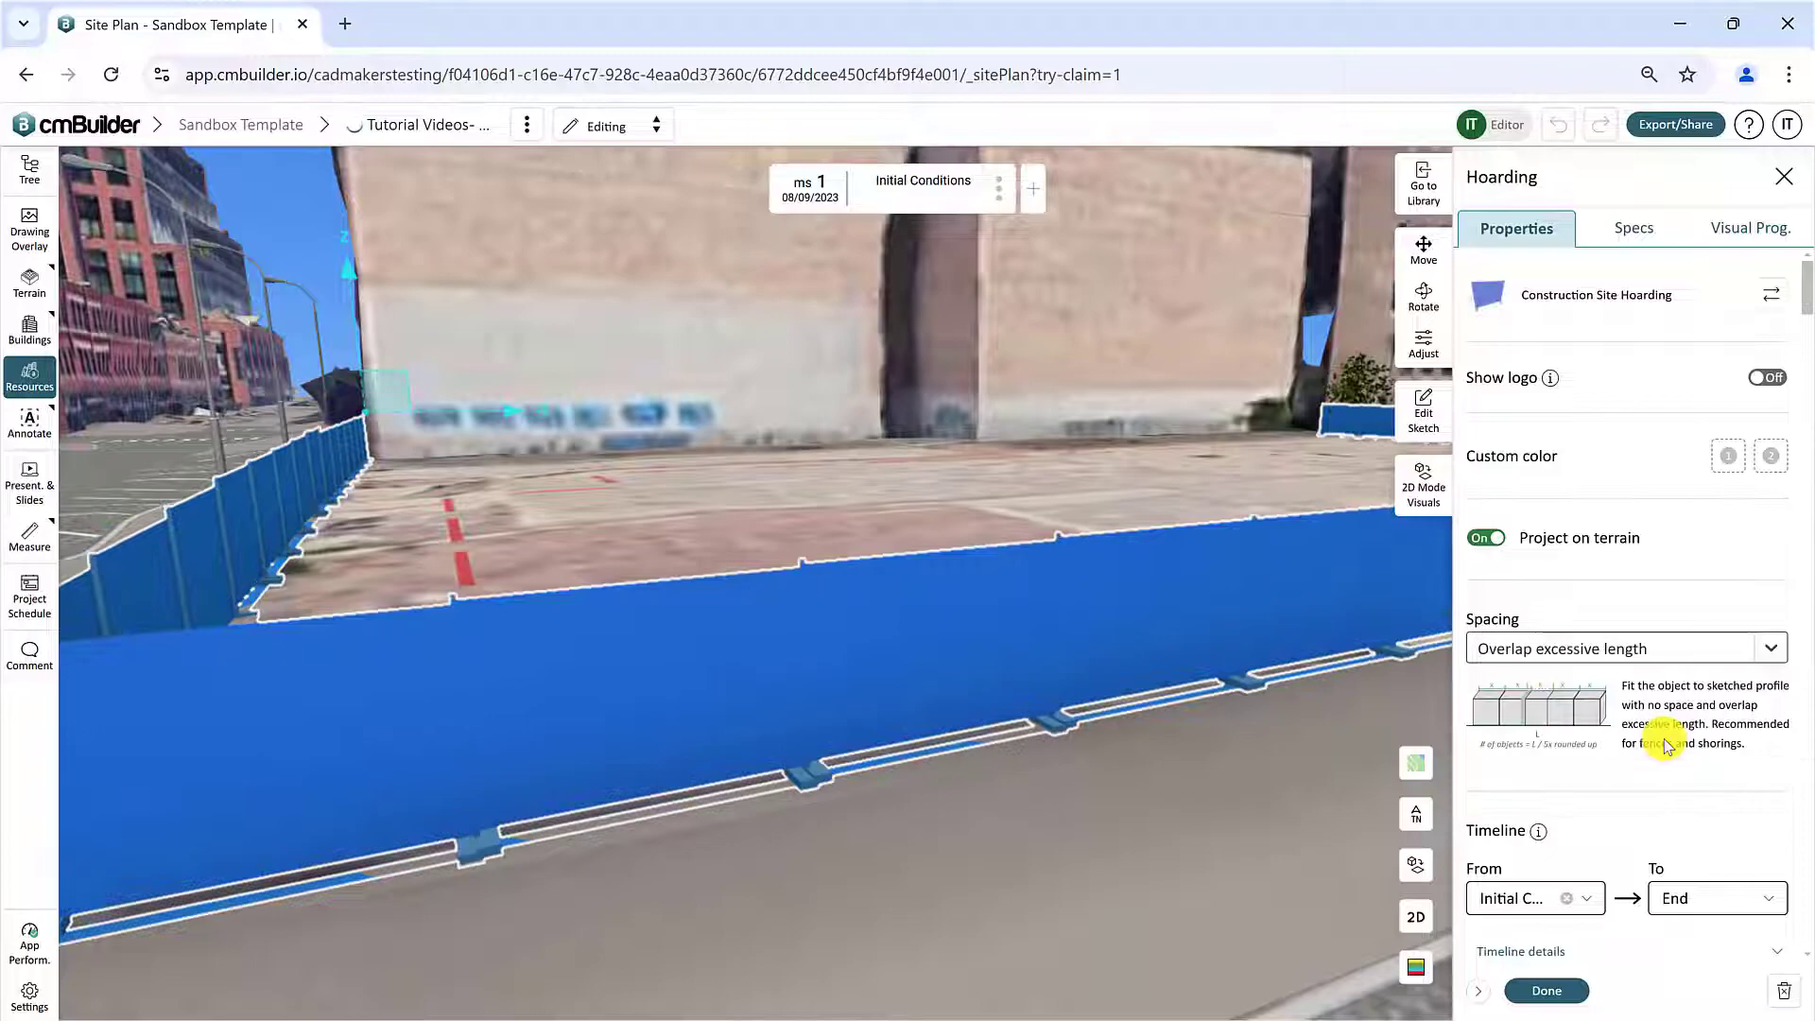
scroll(1013, 672, "down", 5)
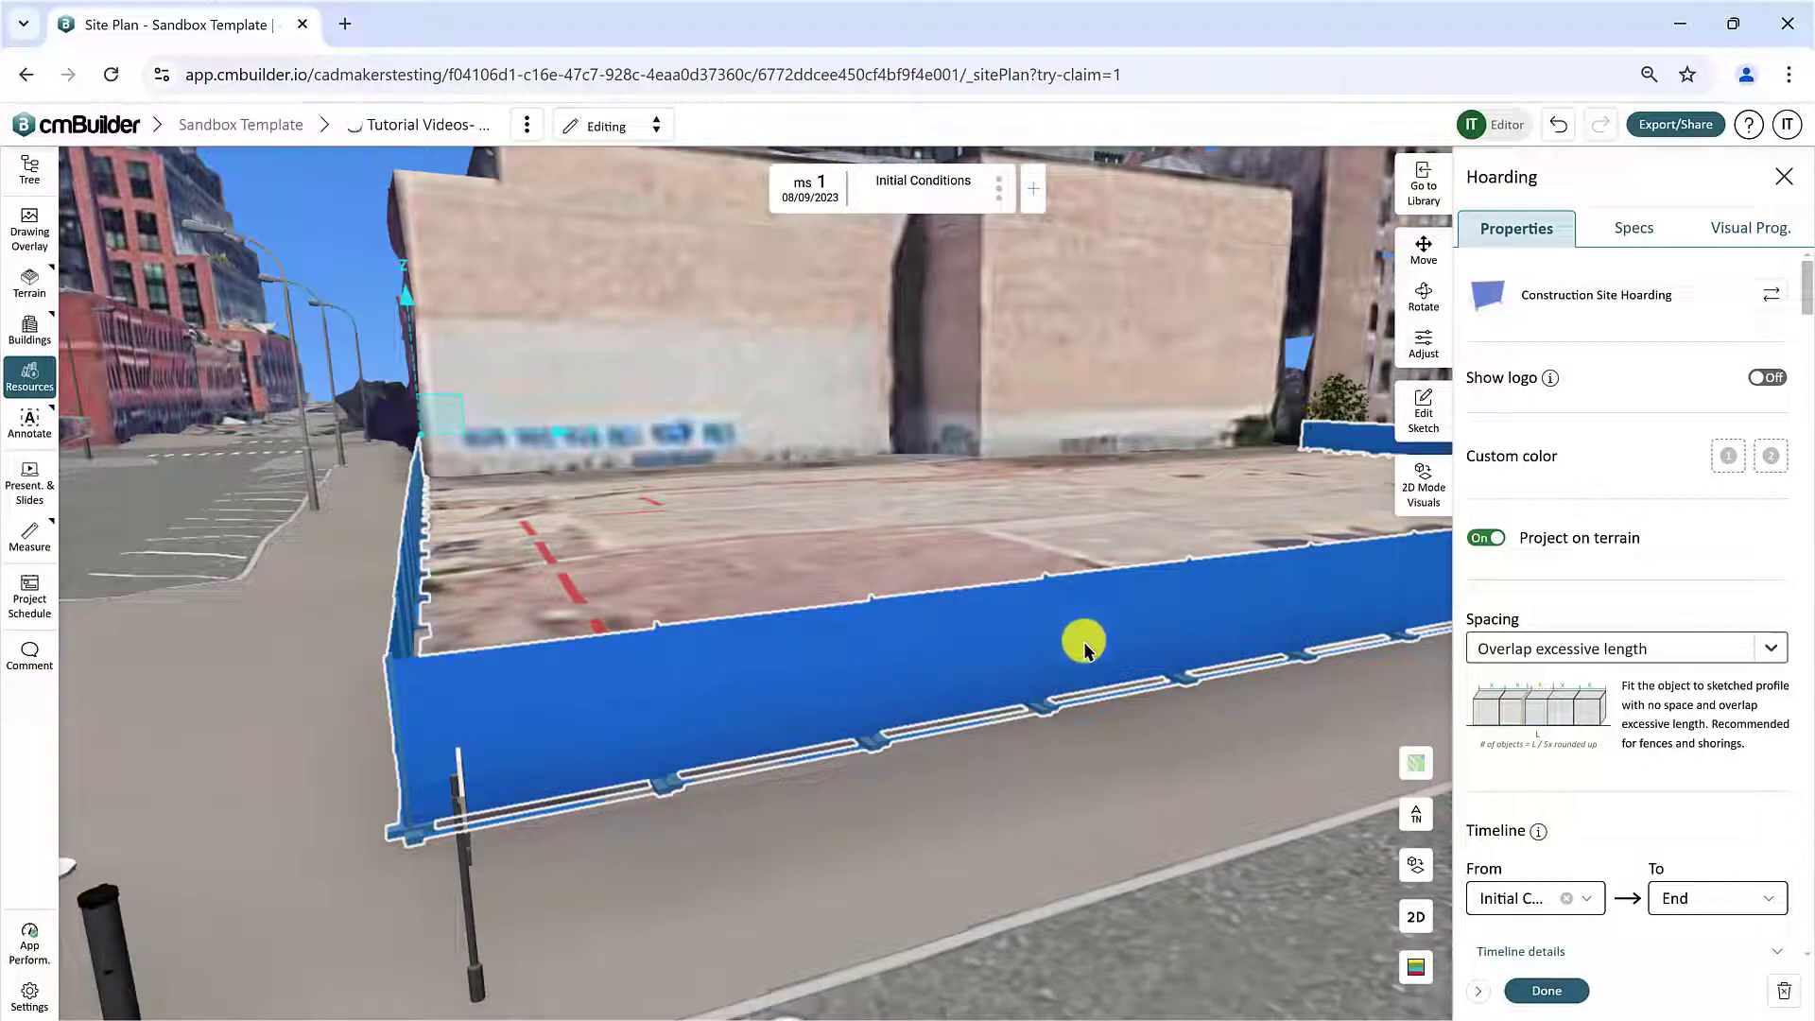
Step: Set the hoarding to Custom spacing with 20 ft between panels and view the panels around the site
left_click(1774, 652)
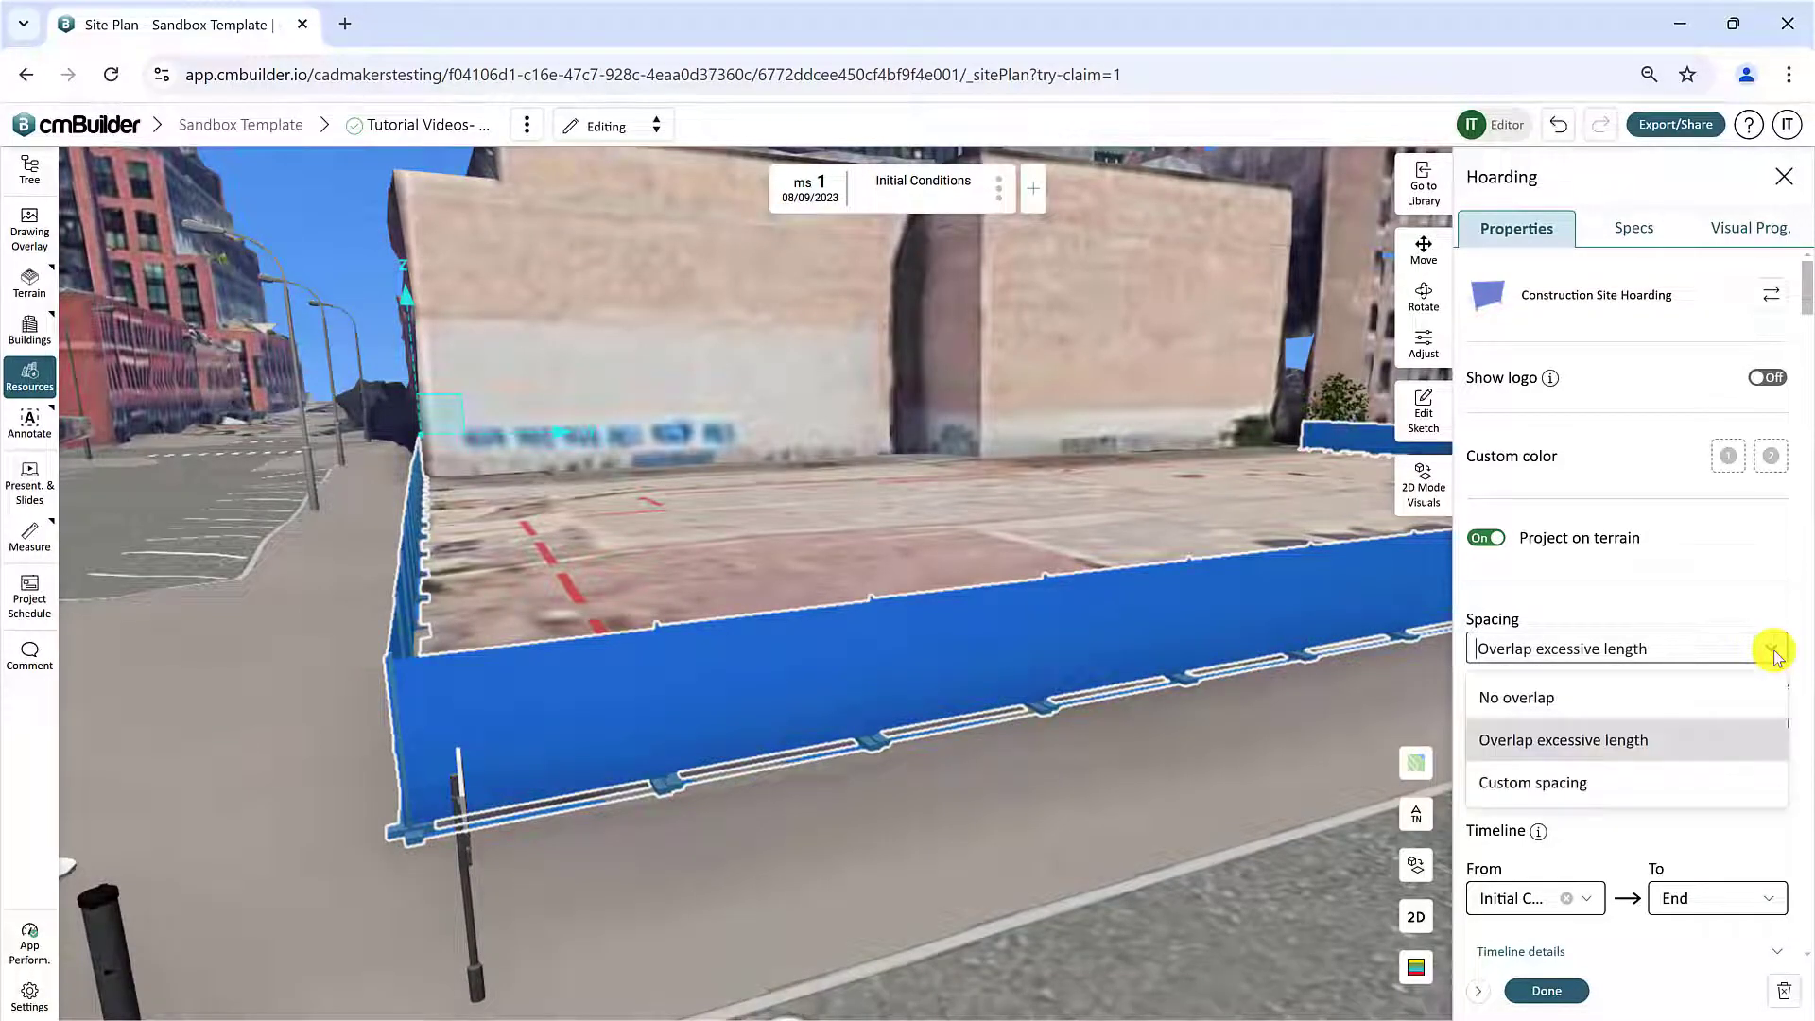
left_click(1660, 791)
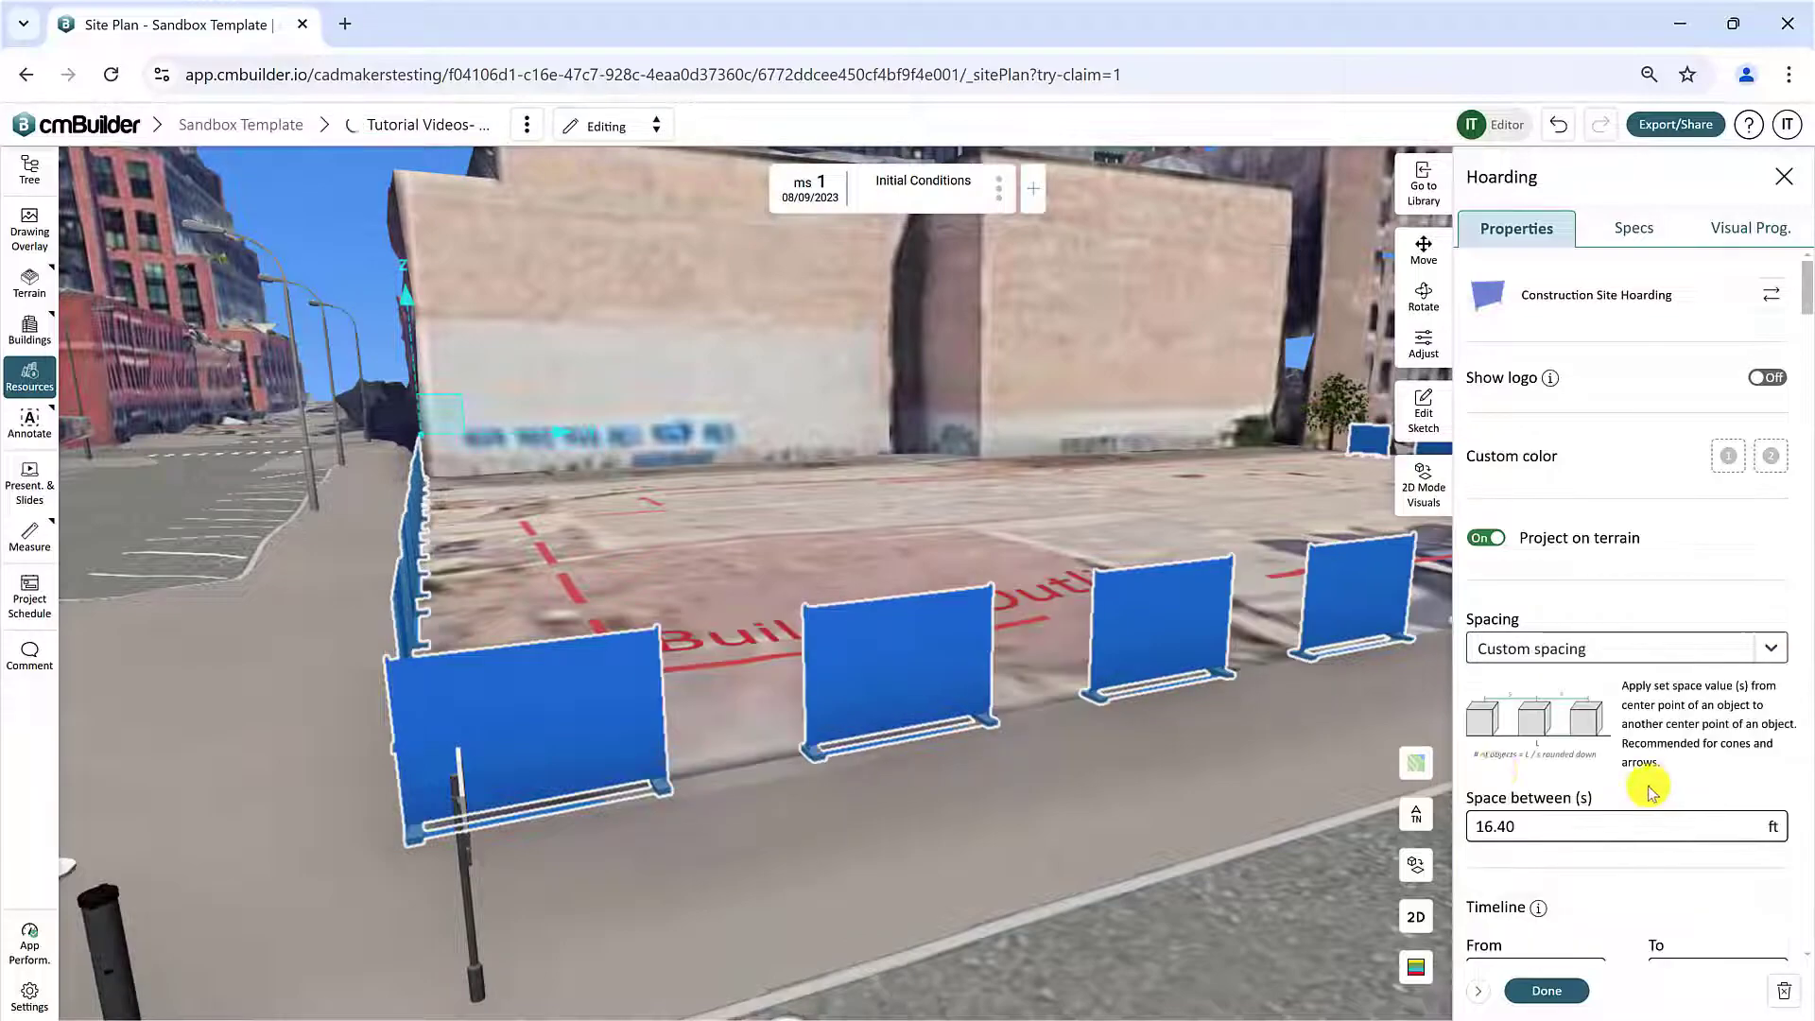
left_click_drag(1118, 713, 846, 747)
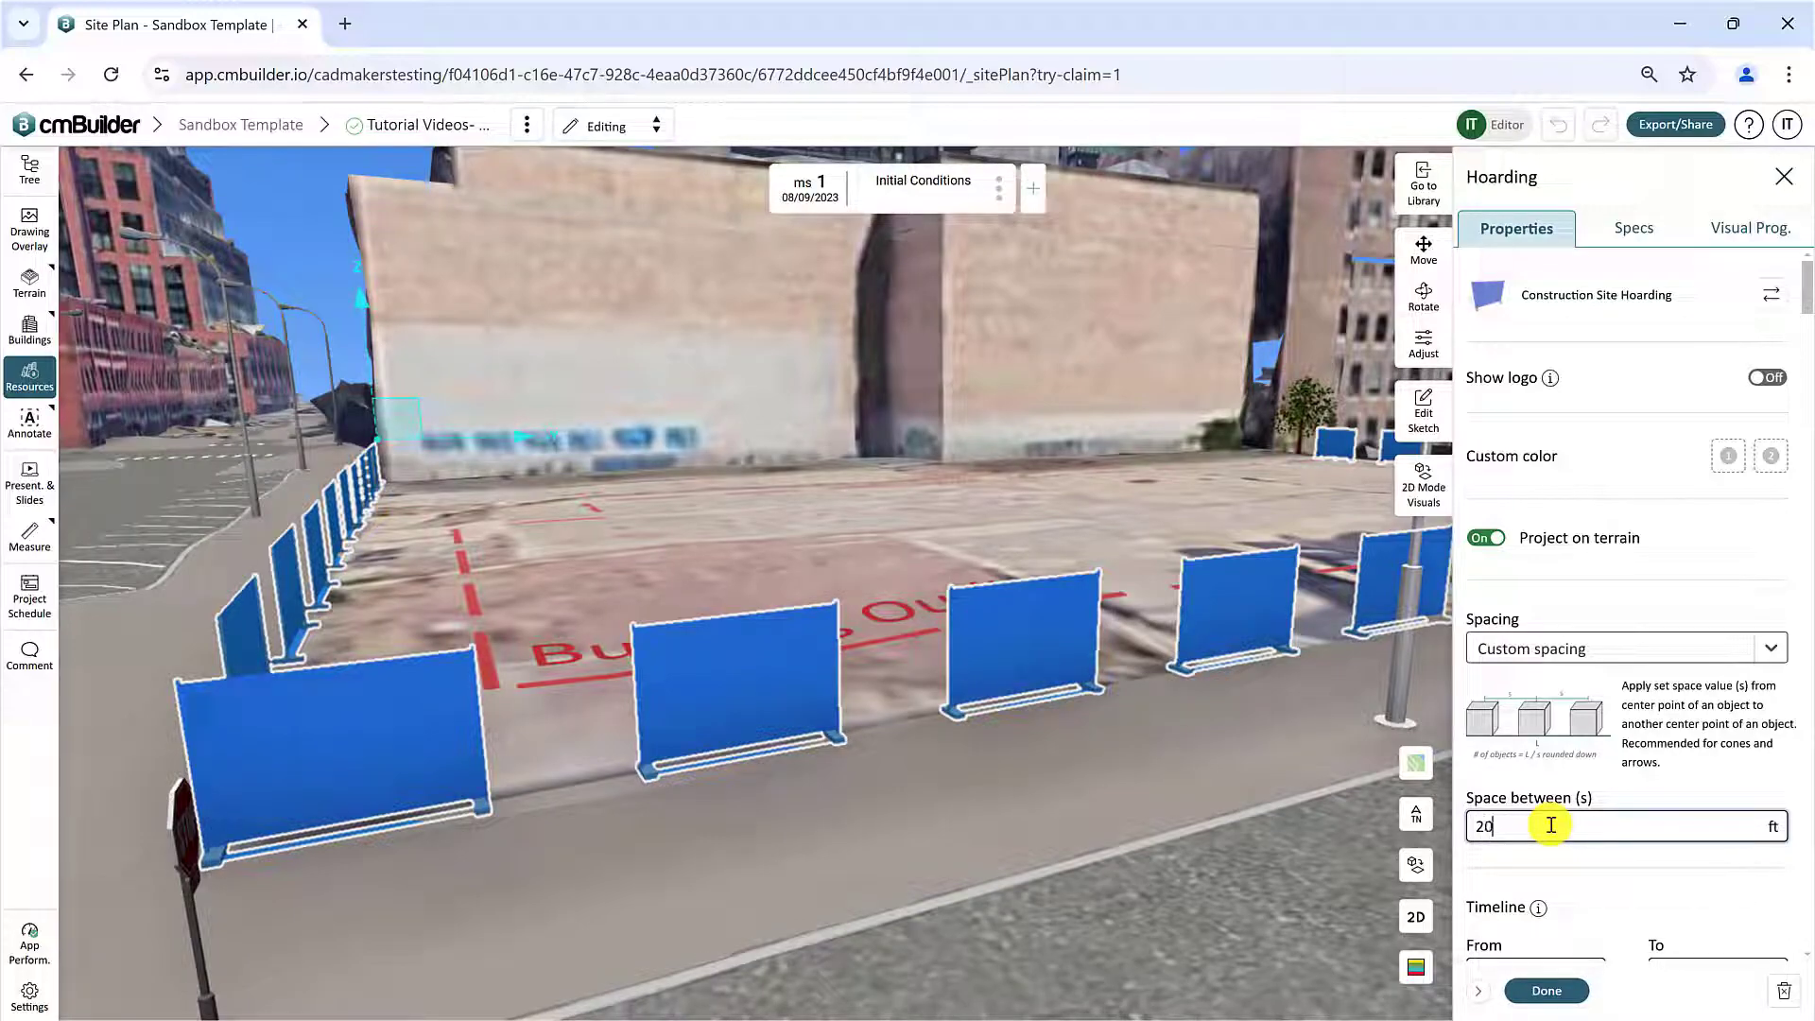
left_click(1646, 874)
left_click_drag(945, 682, 807, 775)
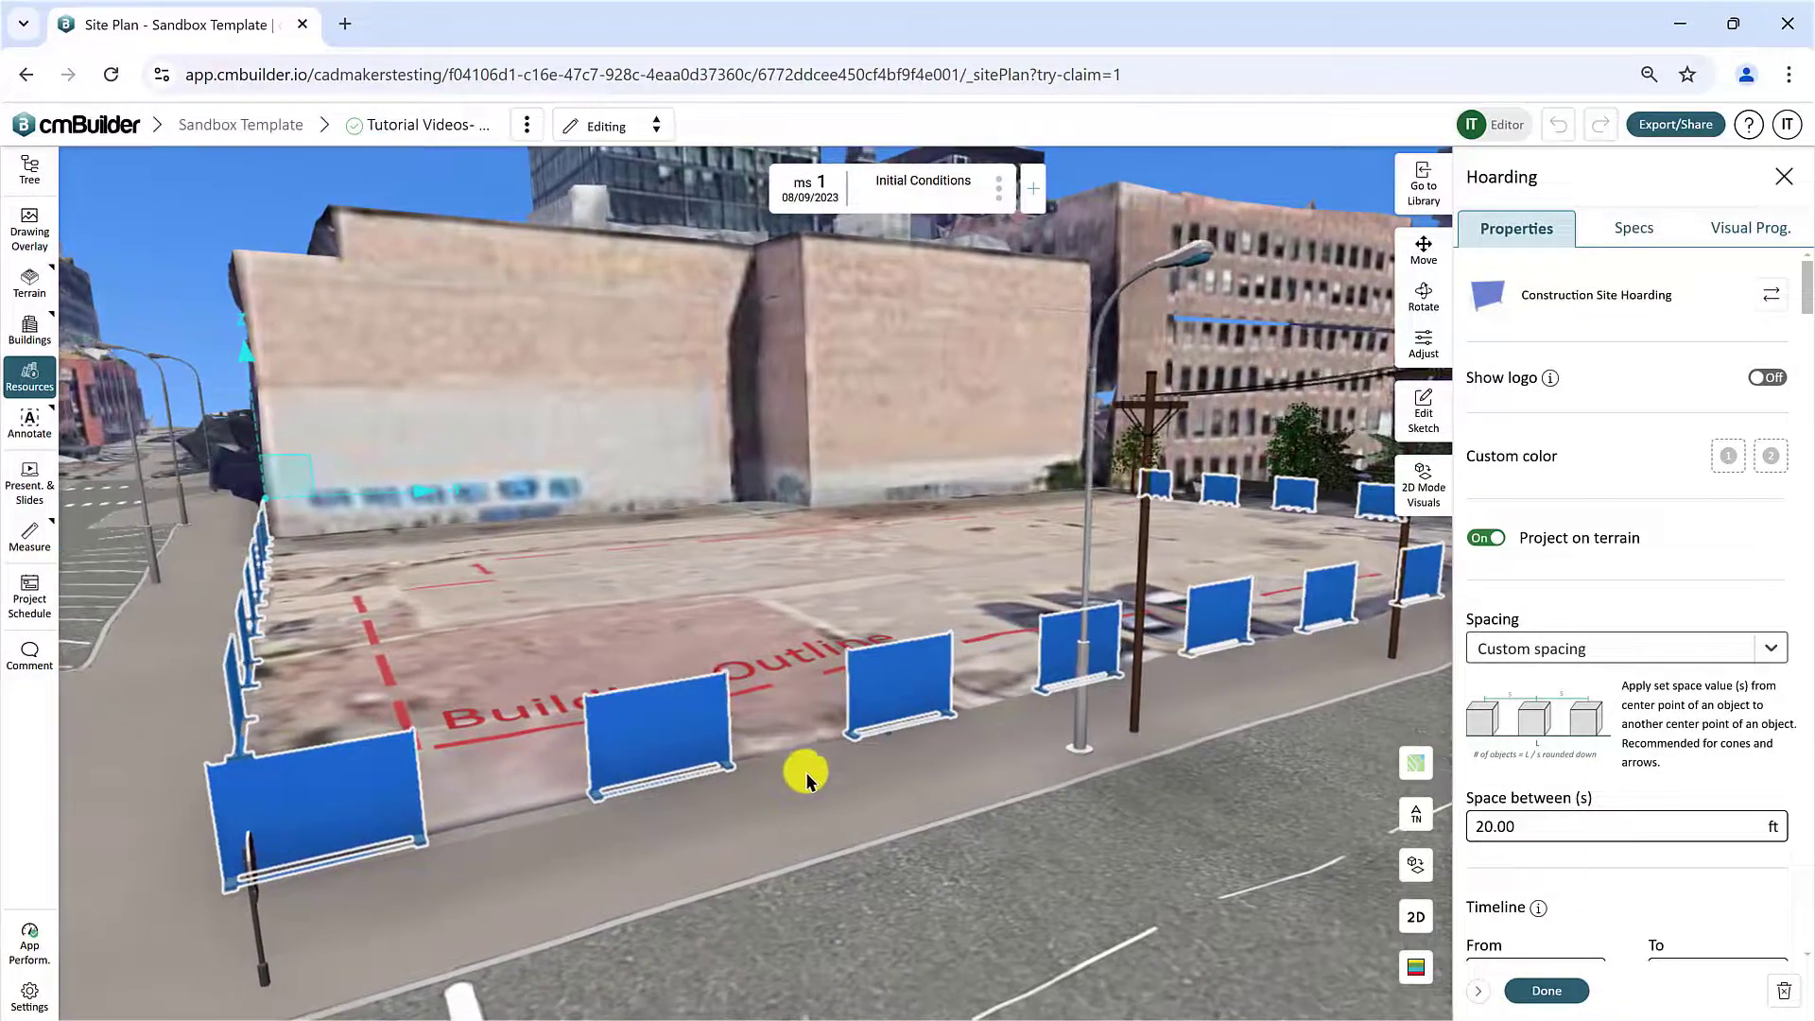
Step: Try the No overlap spacing again and settle the hoarding on Overlap excessive length
left_click(1555, 648)
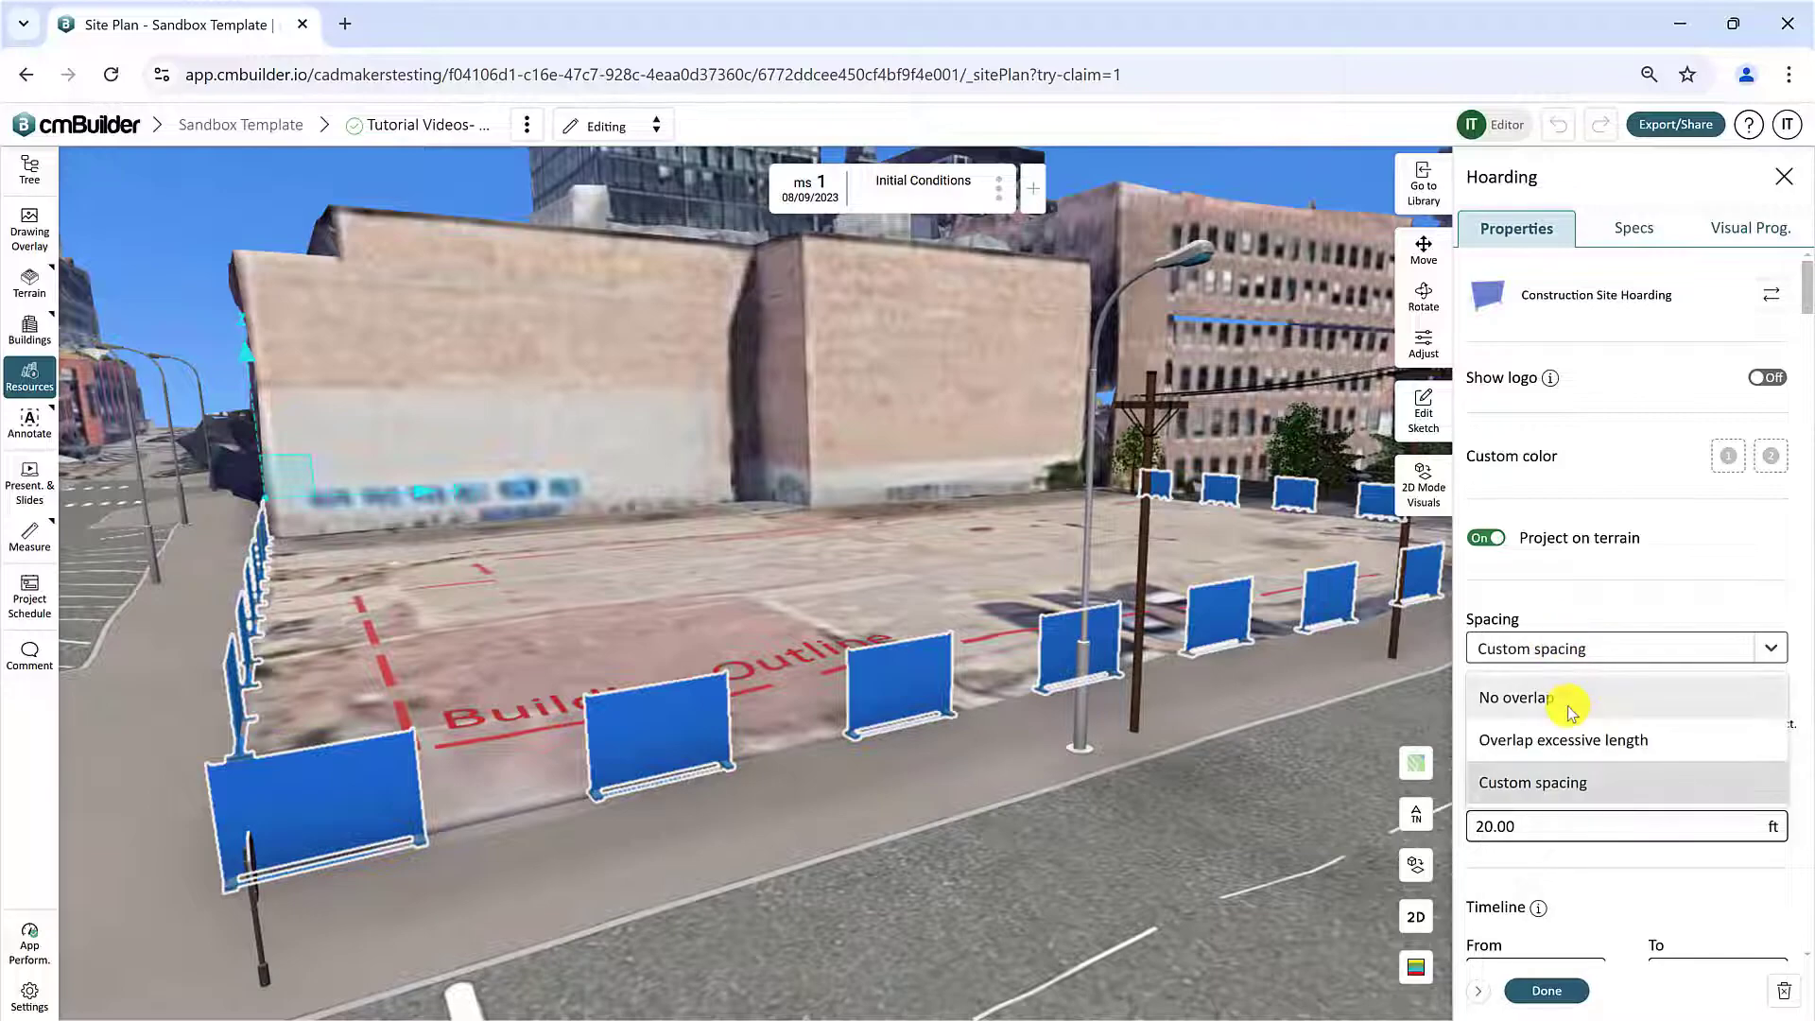
left_click(1506, 697)
left_click(1616, 649)
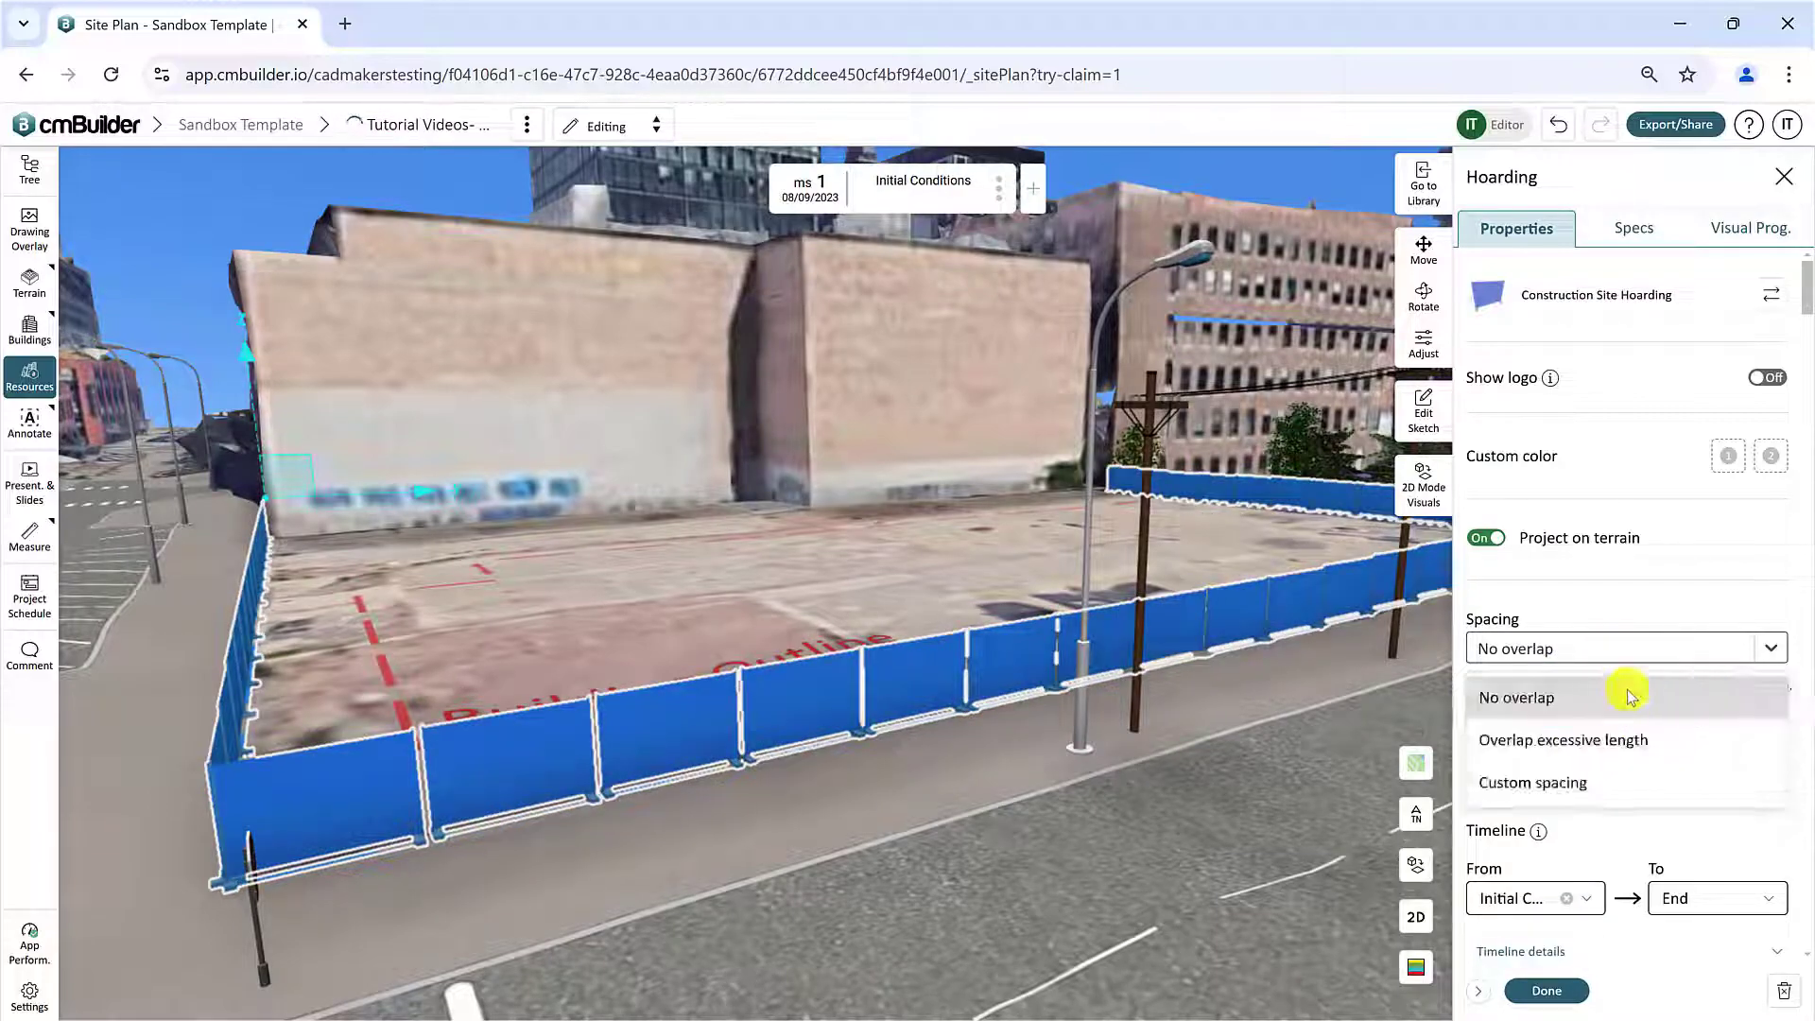
left_click(1618, 739)
Step: Review the hoarding's timeline, examining the start milestone choices while keeping Initial Conditions, and the details listed for each milestone
scroll(1622, 744, "down", 4)
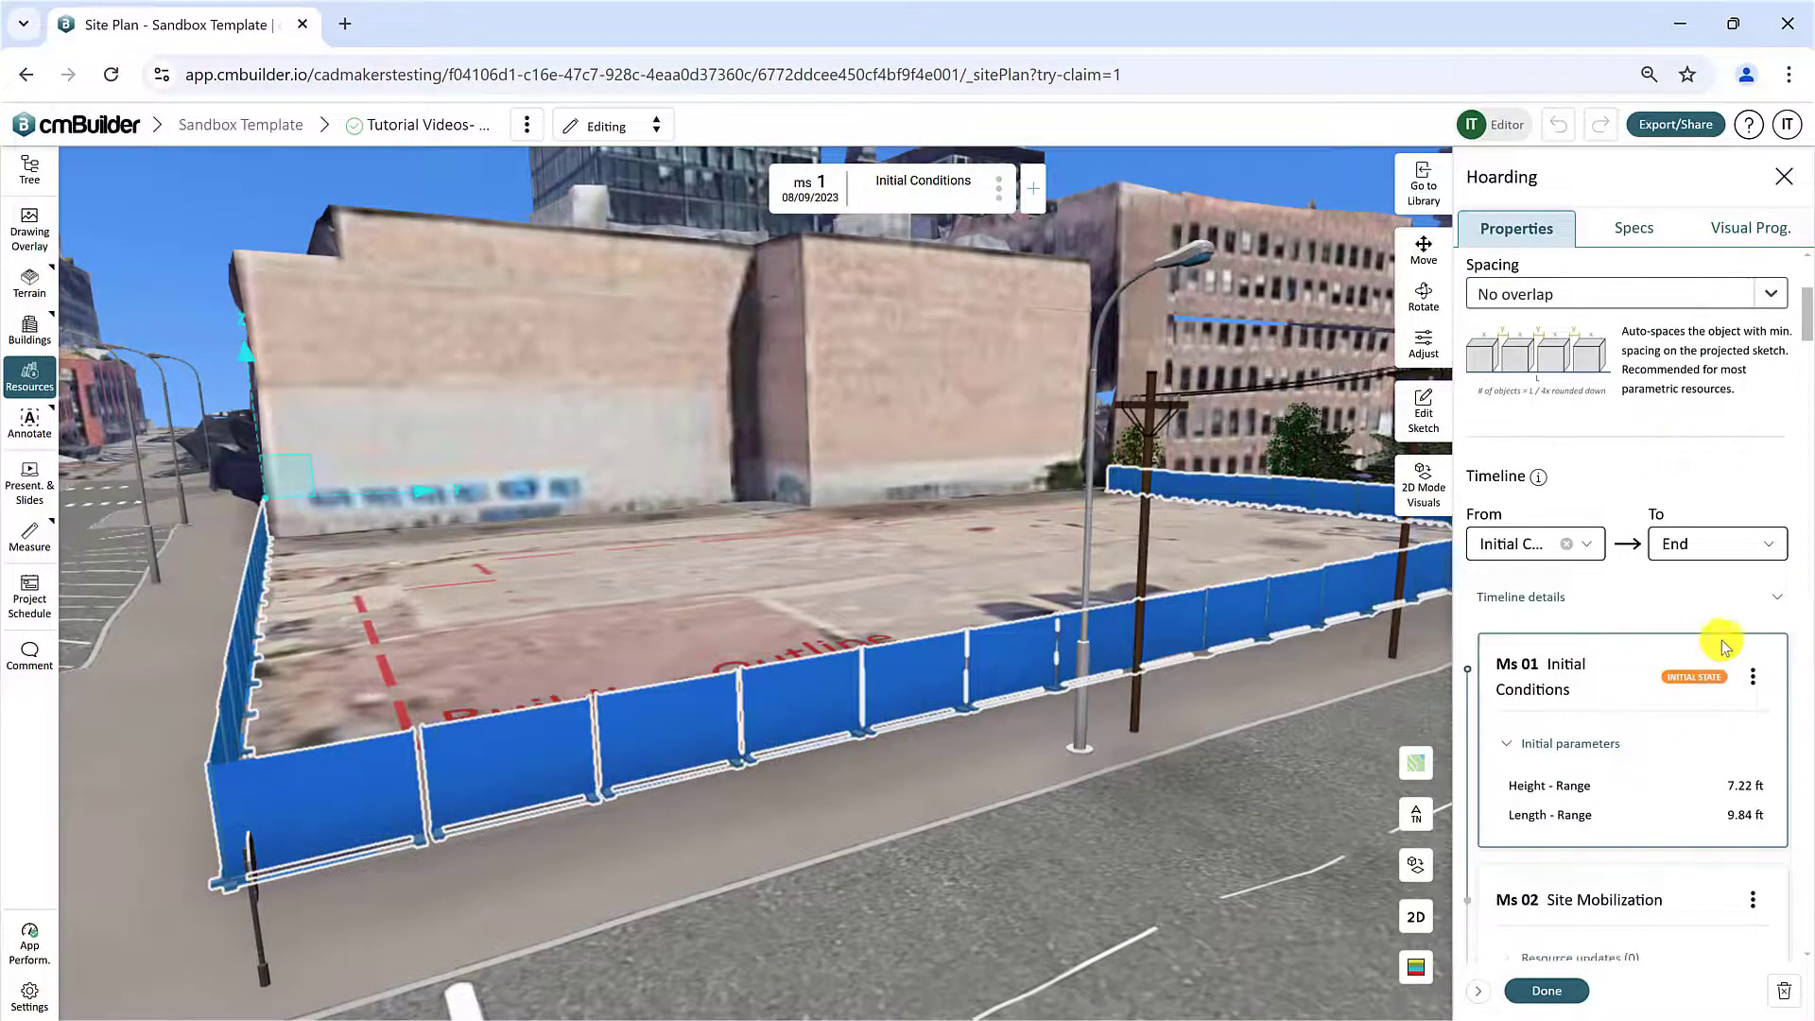
left_click(1586, 546)
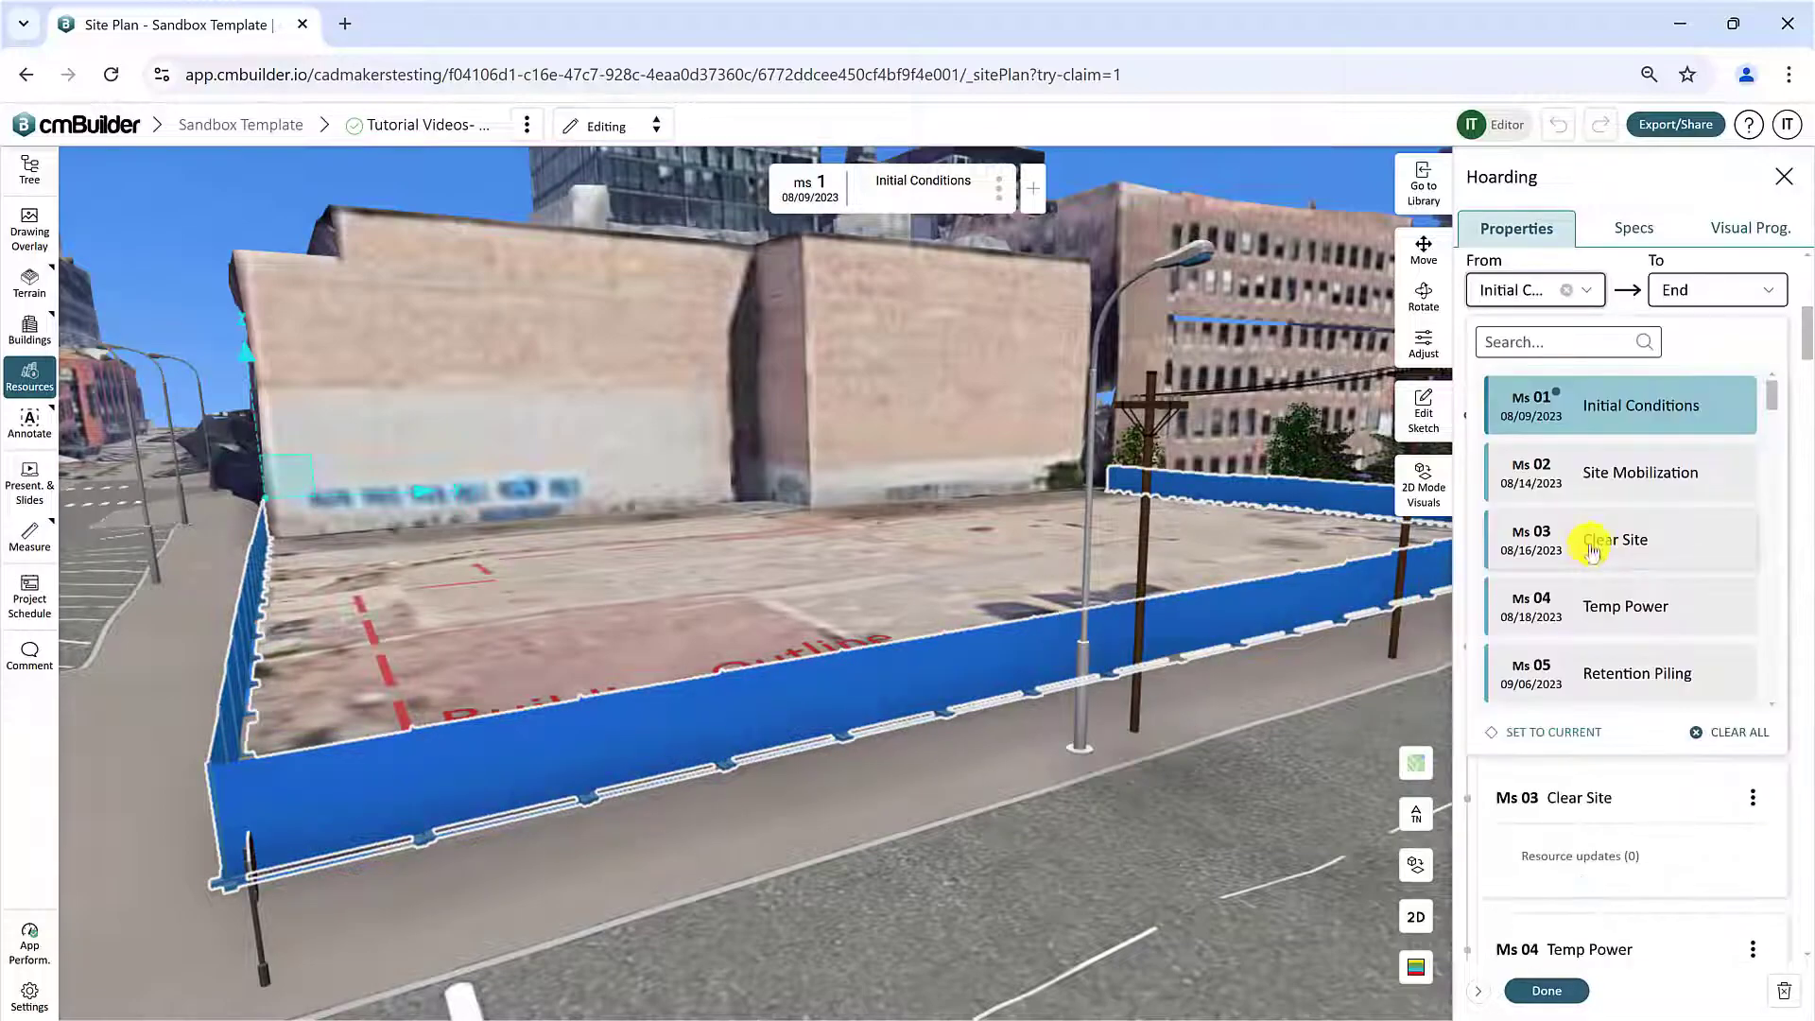
left_click(1556, 414)
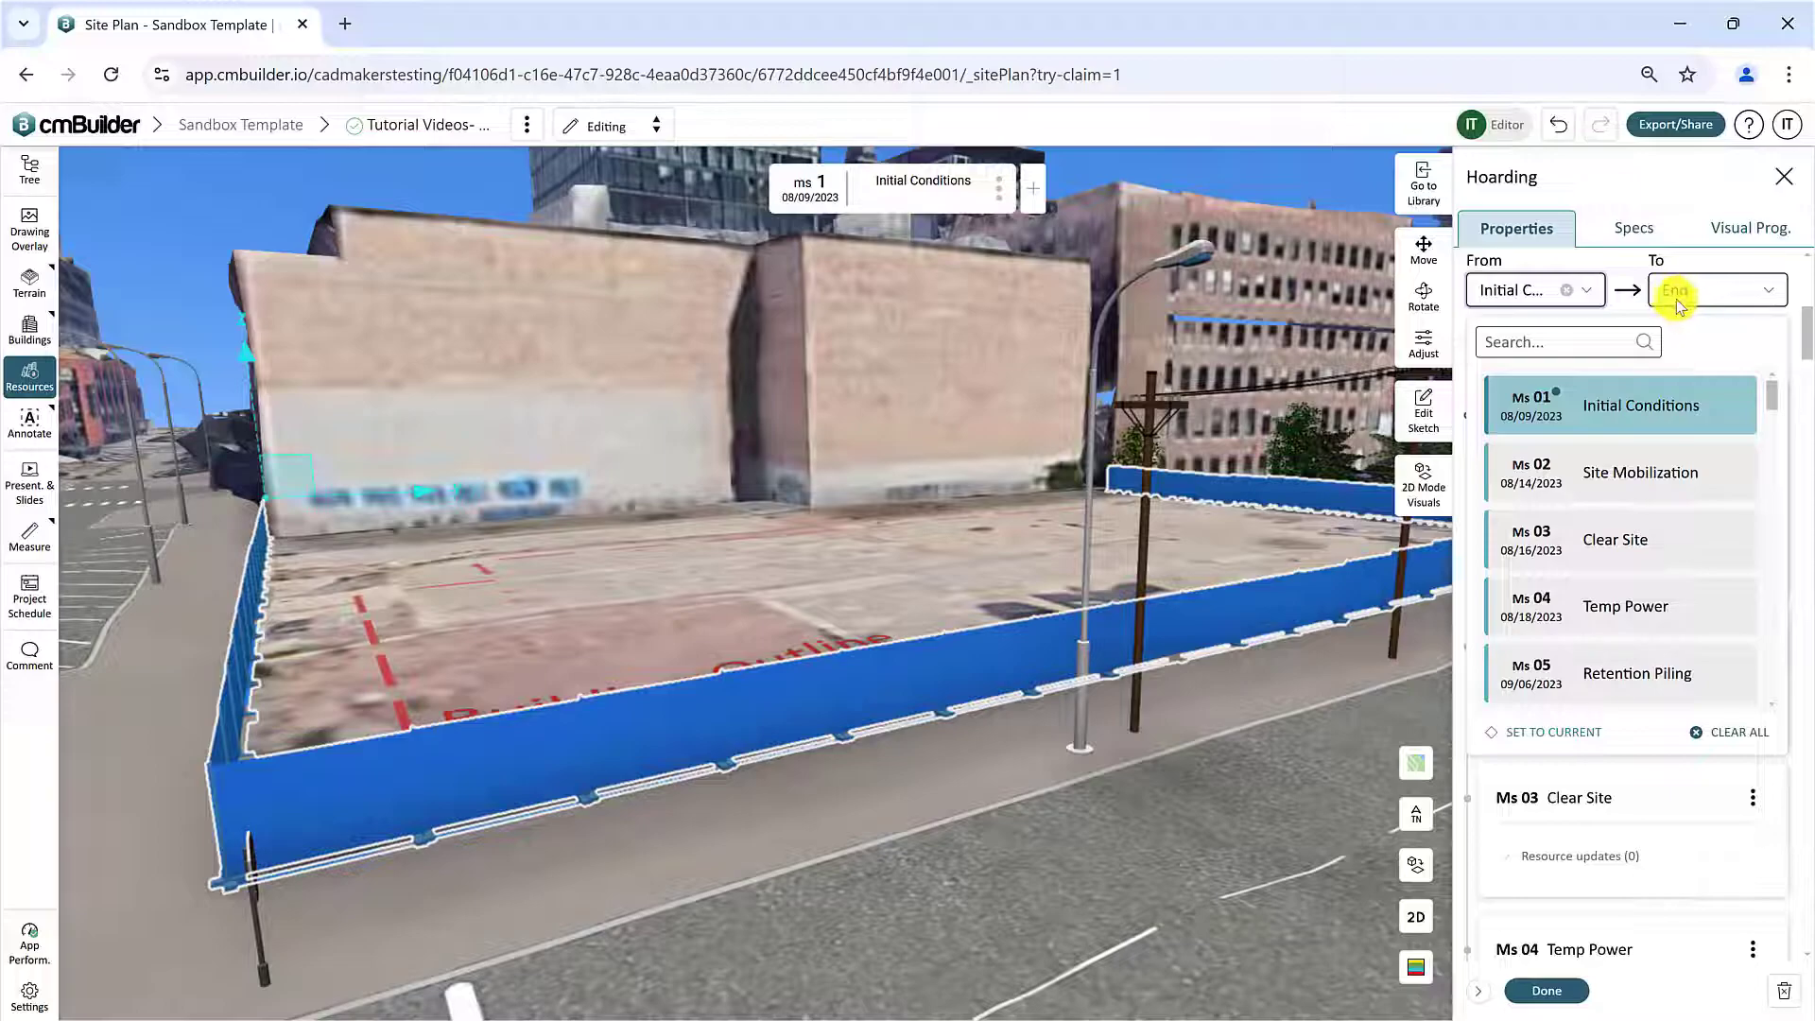
left_click(1796, 382)
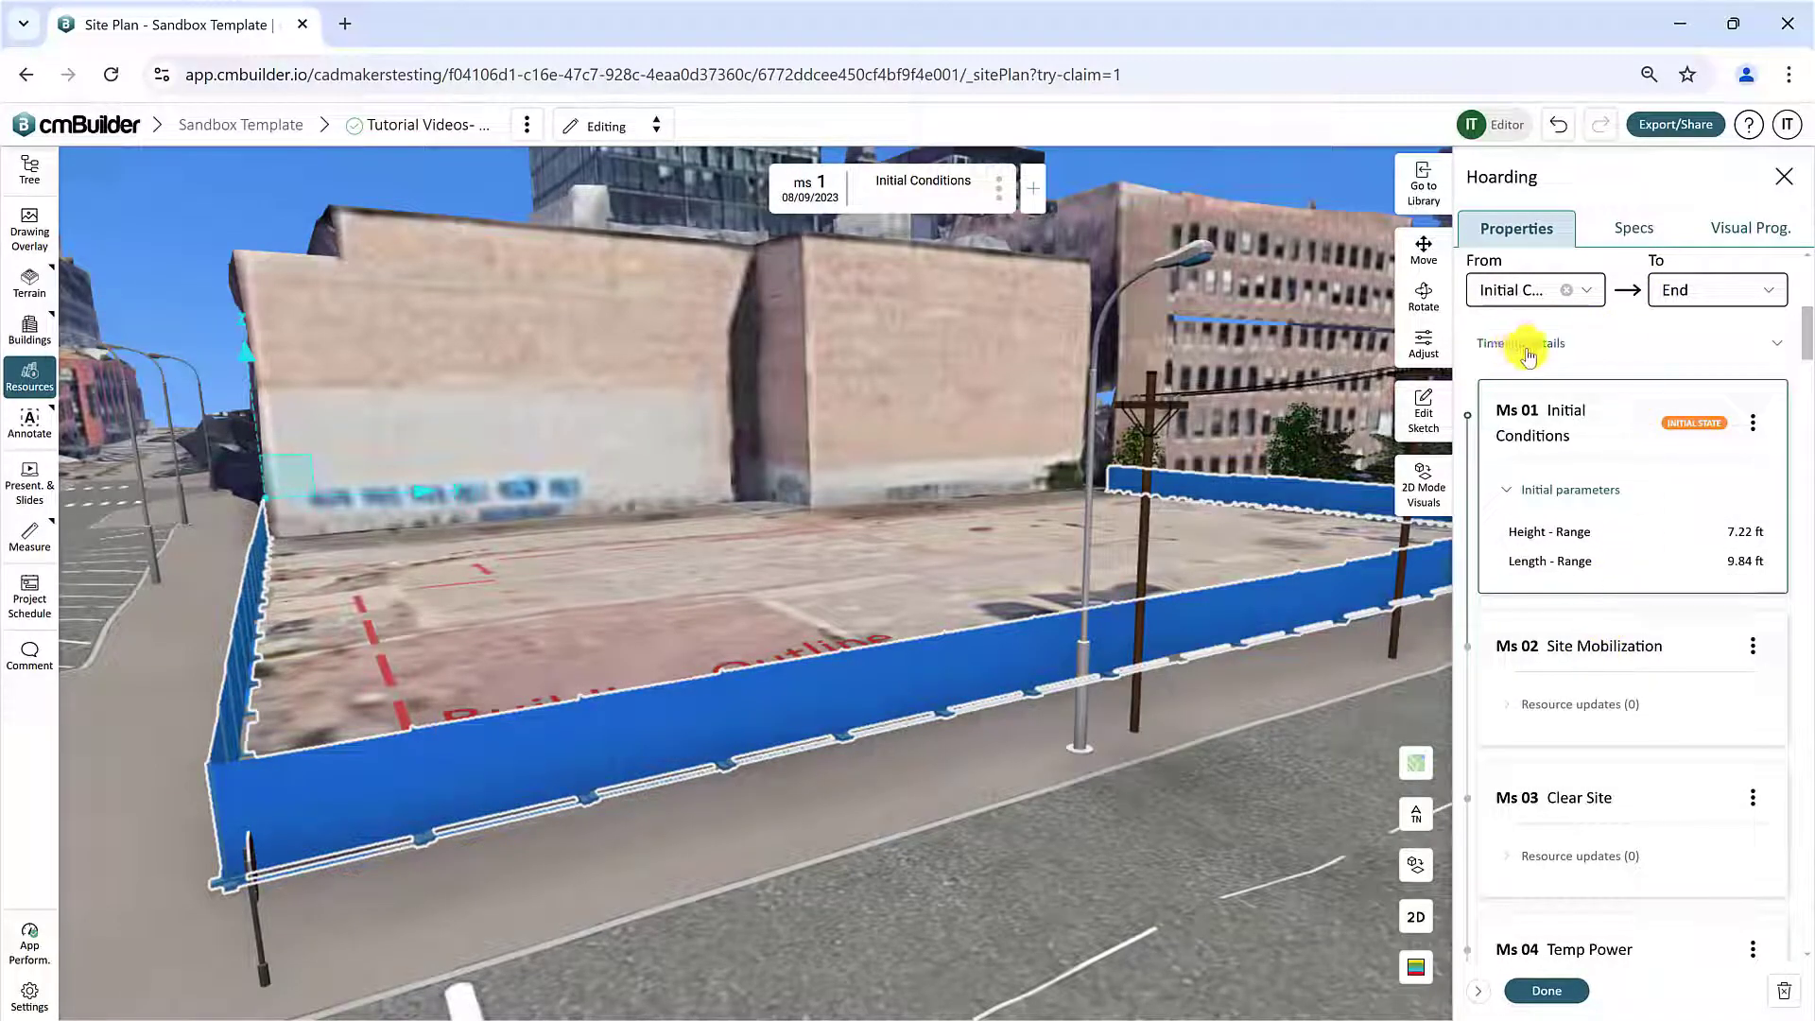
scroll(1608, 605, "down", 6)
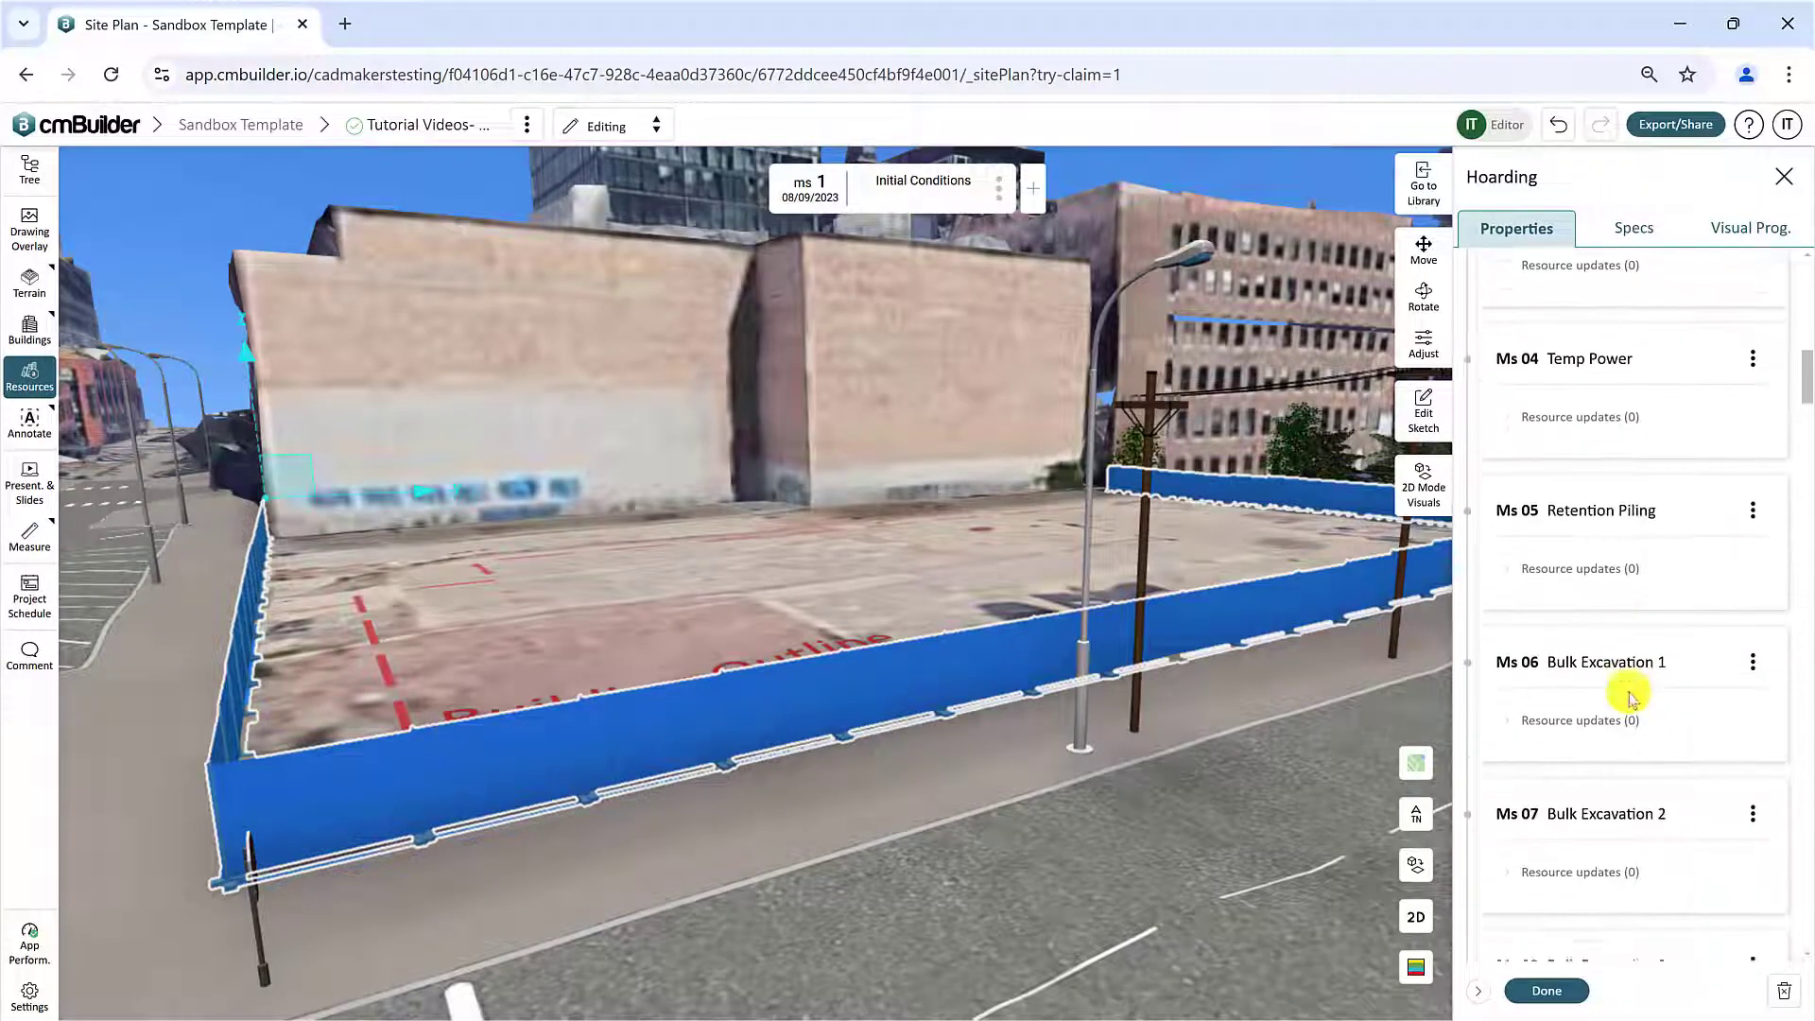
scroll(1627, 699, "down", 5)
scroll(1632, 600, "up", 6)
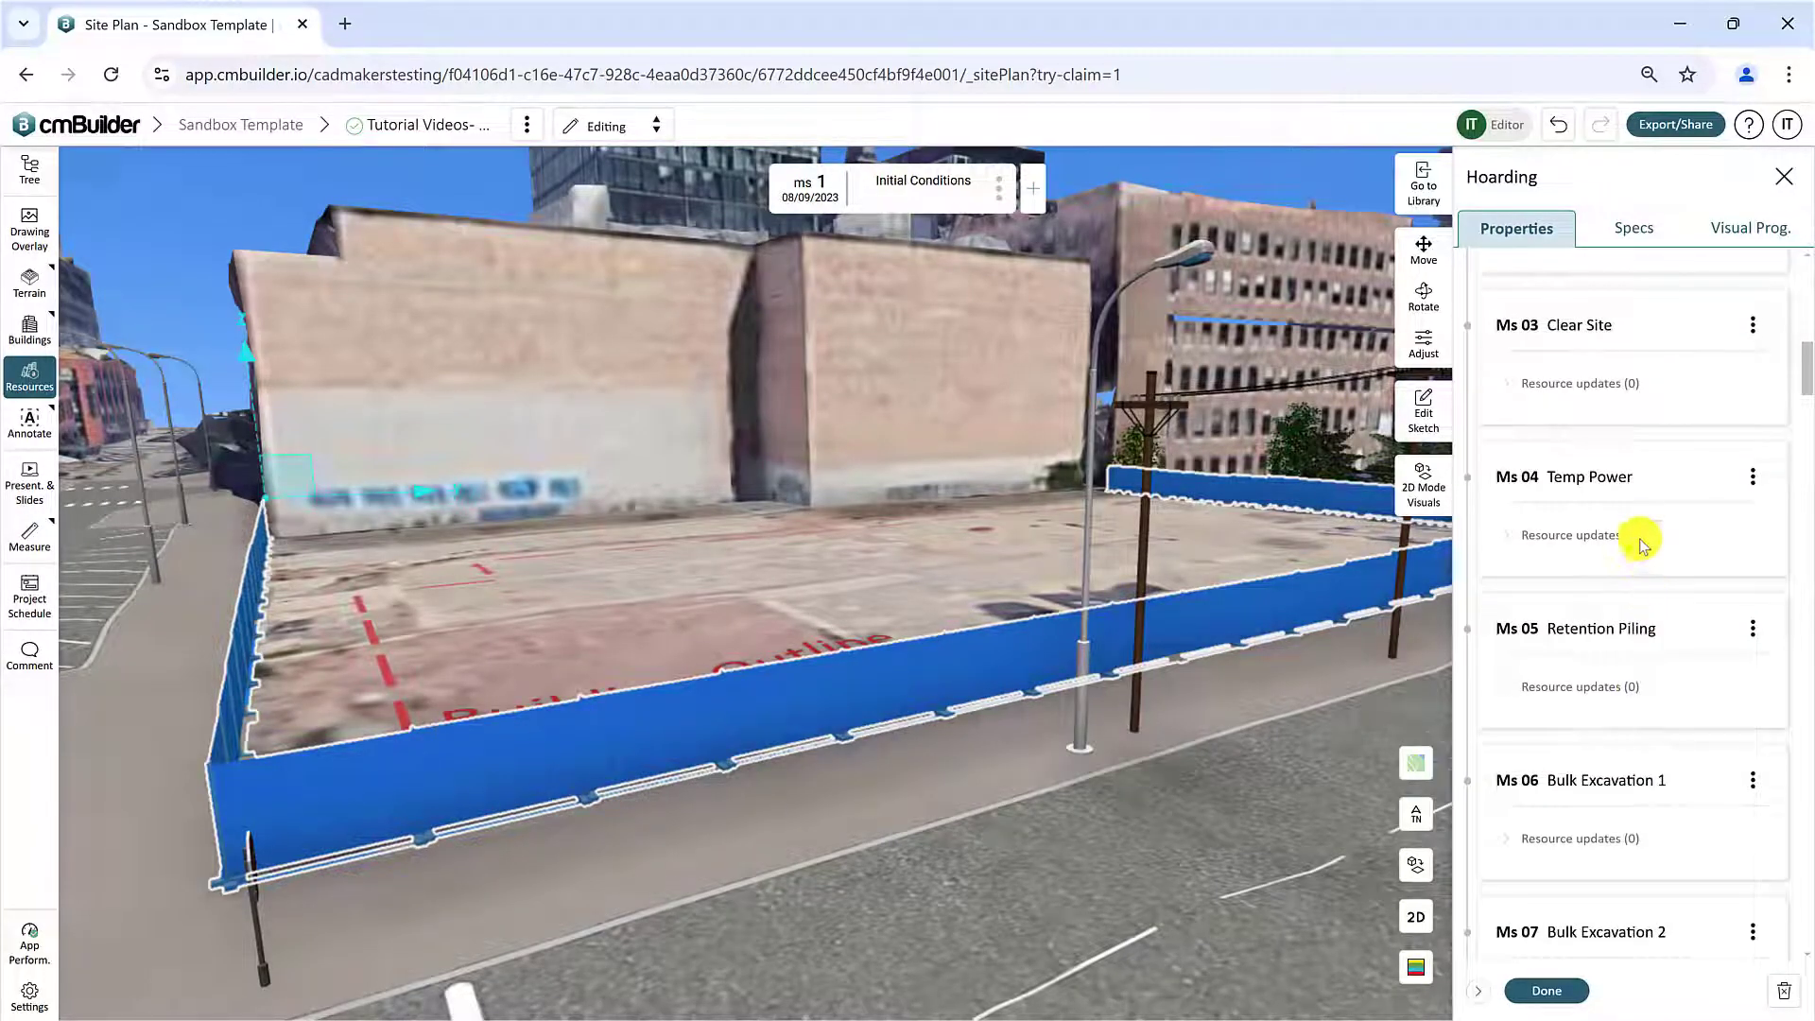
scroll(1637, 534, "up", 8)
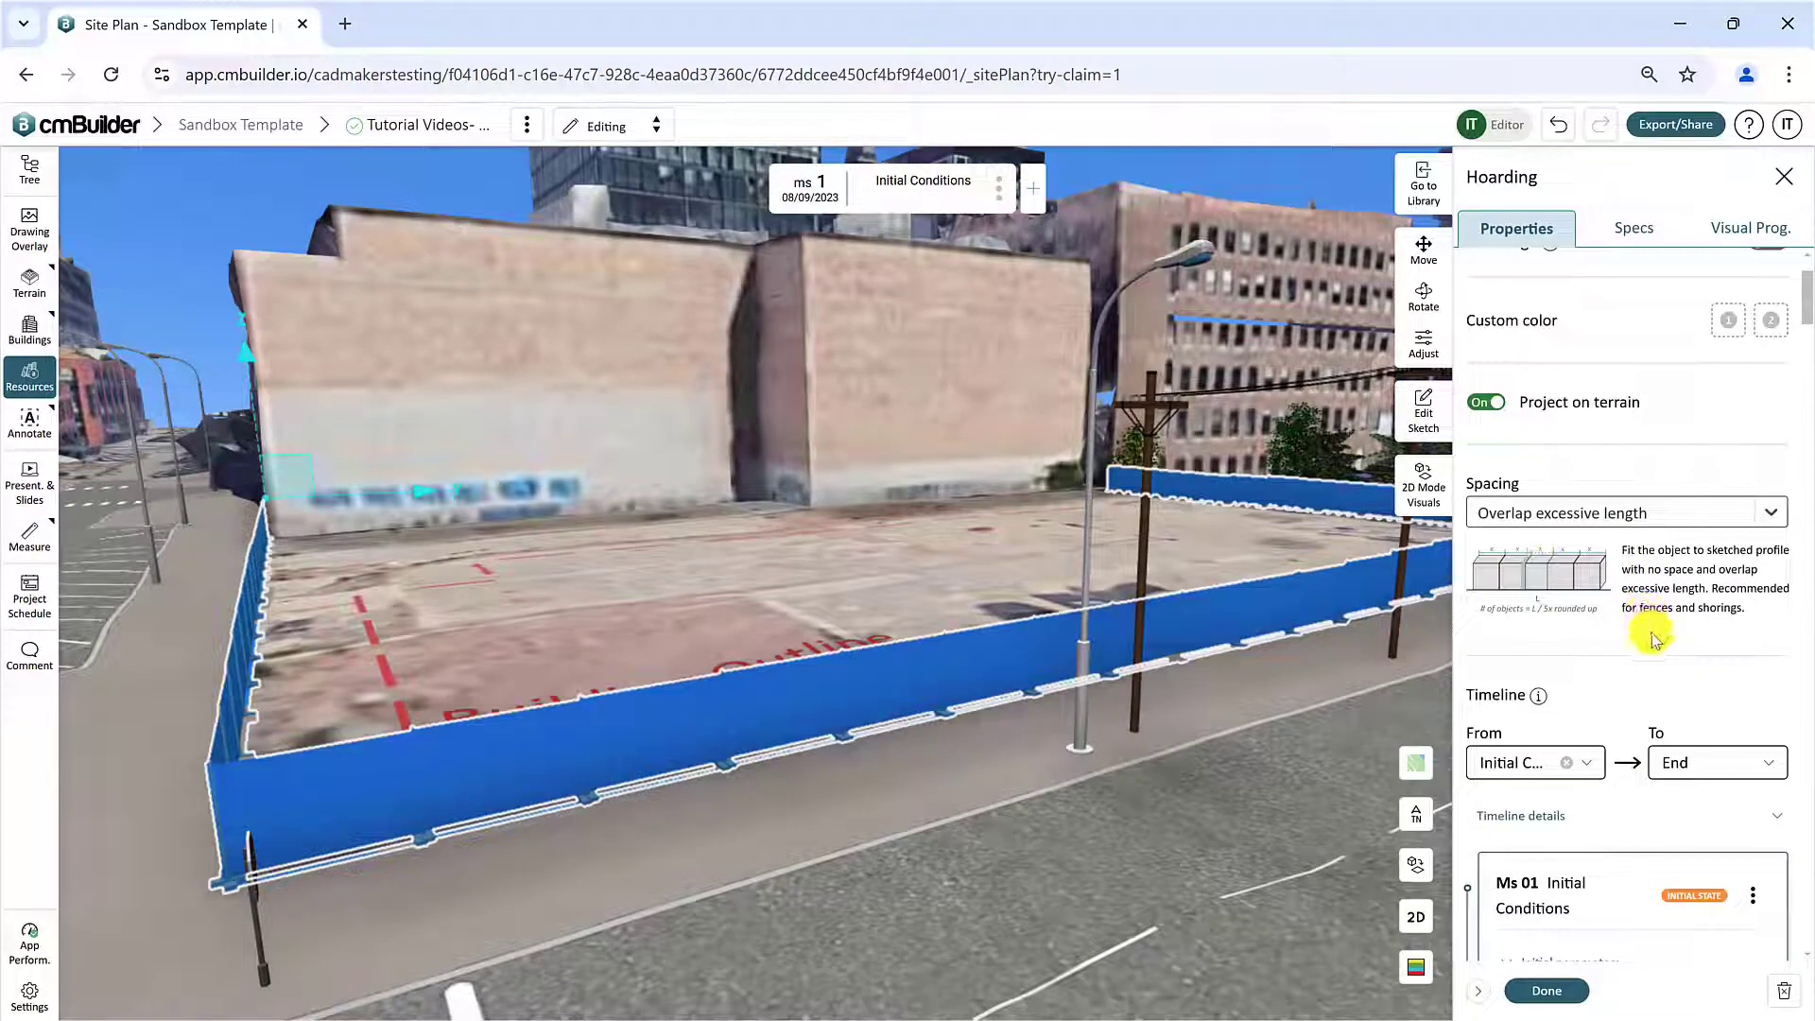
scroll(1655, 640, "up", 2)
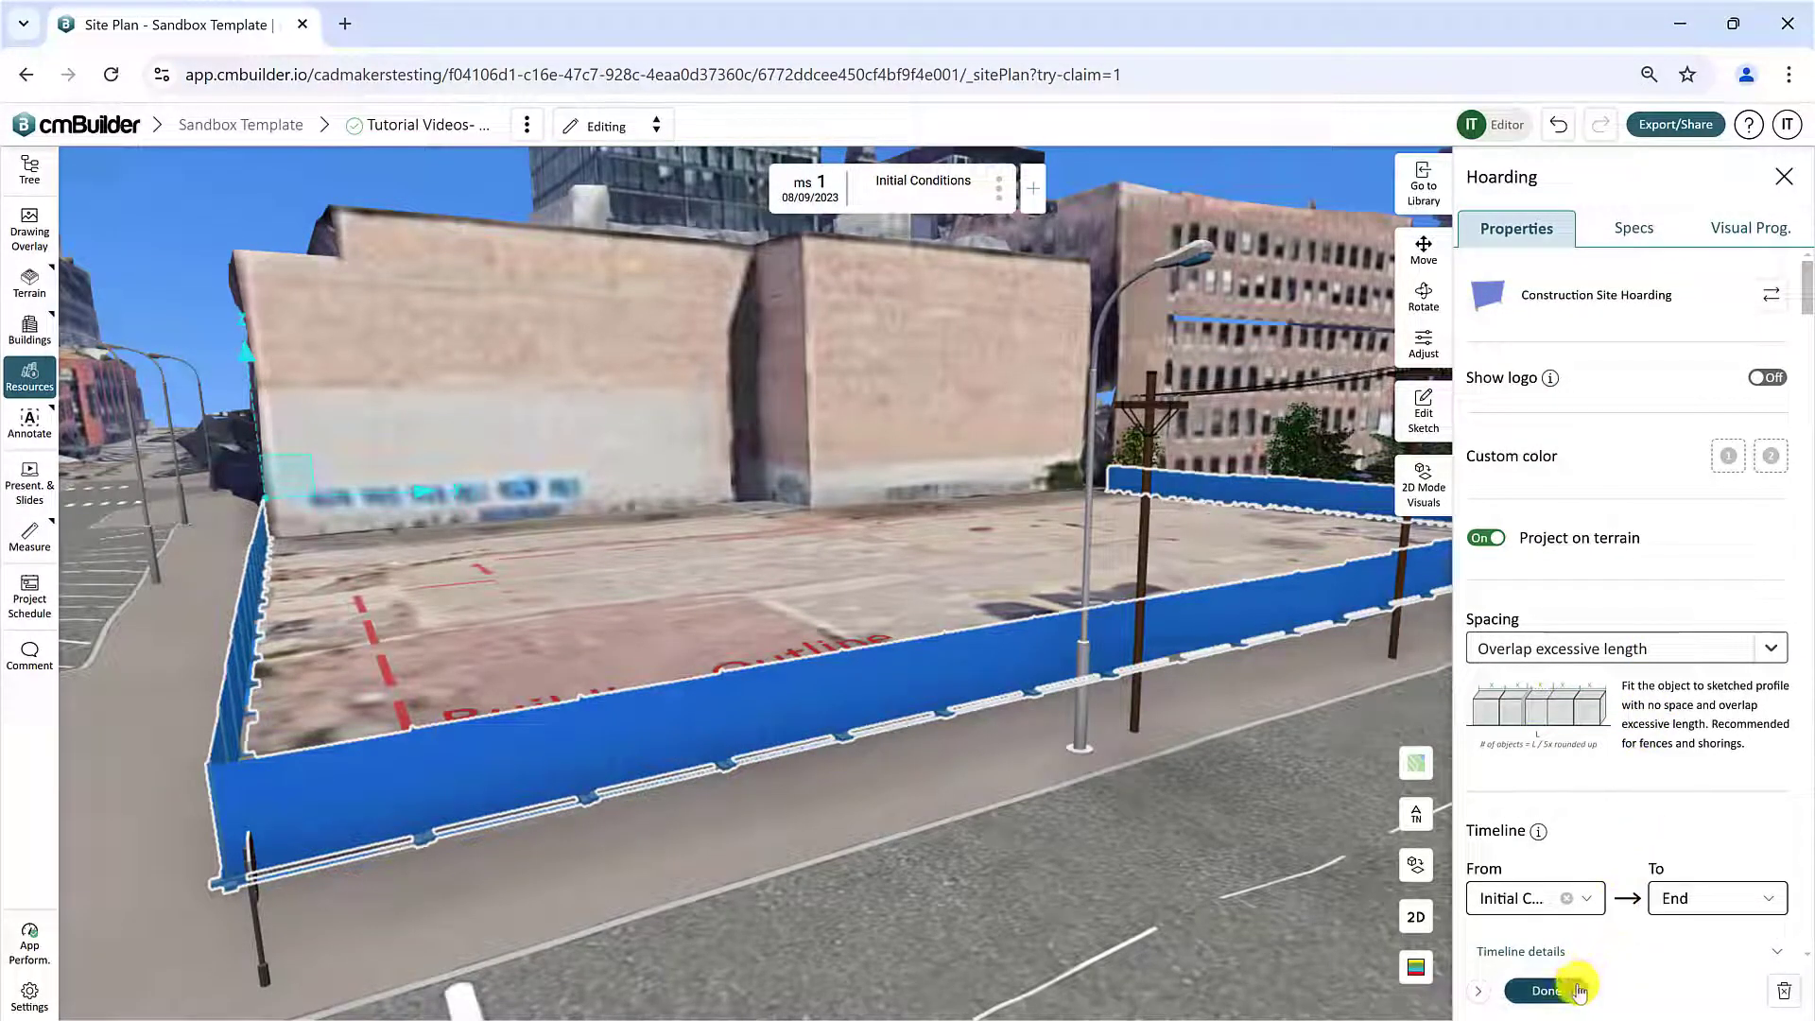
Step: Finish editing the hoarding and locate it in the project tree, opening the options for its Construction Site Hoarding entry
left_click(1546, 989)
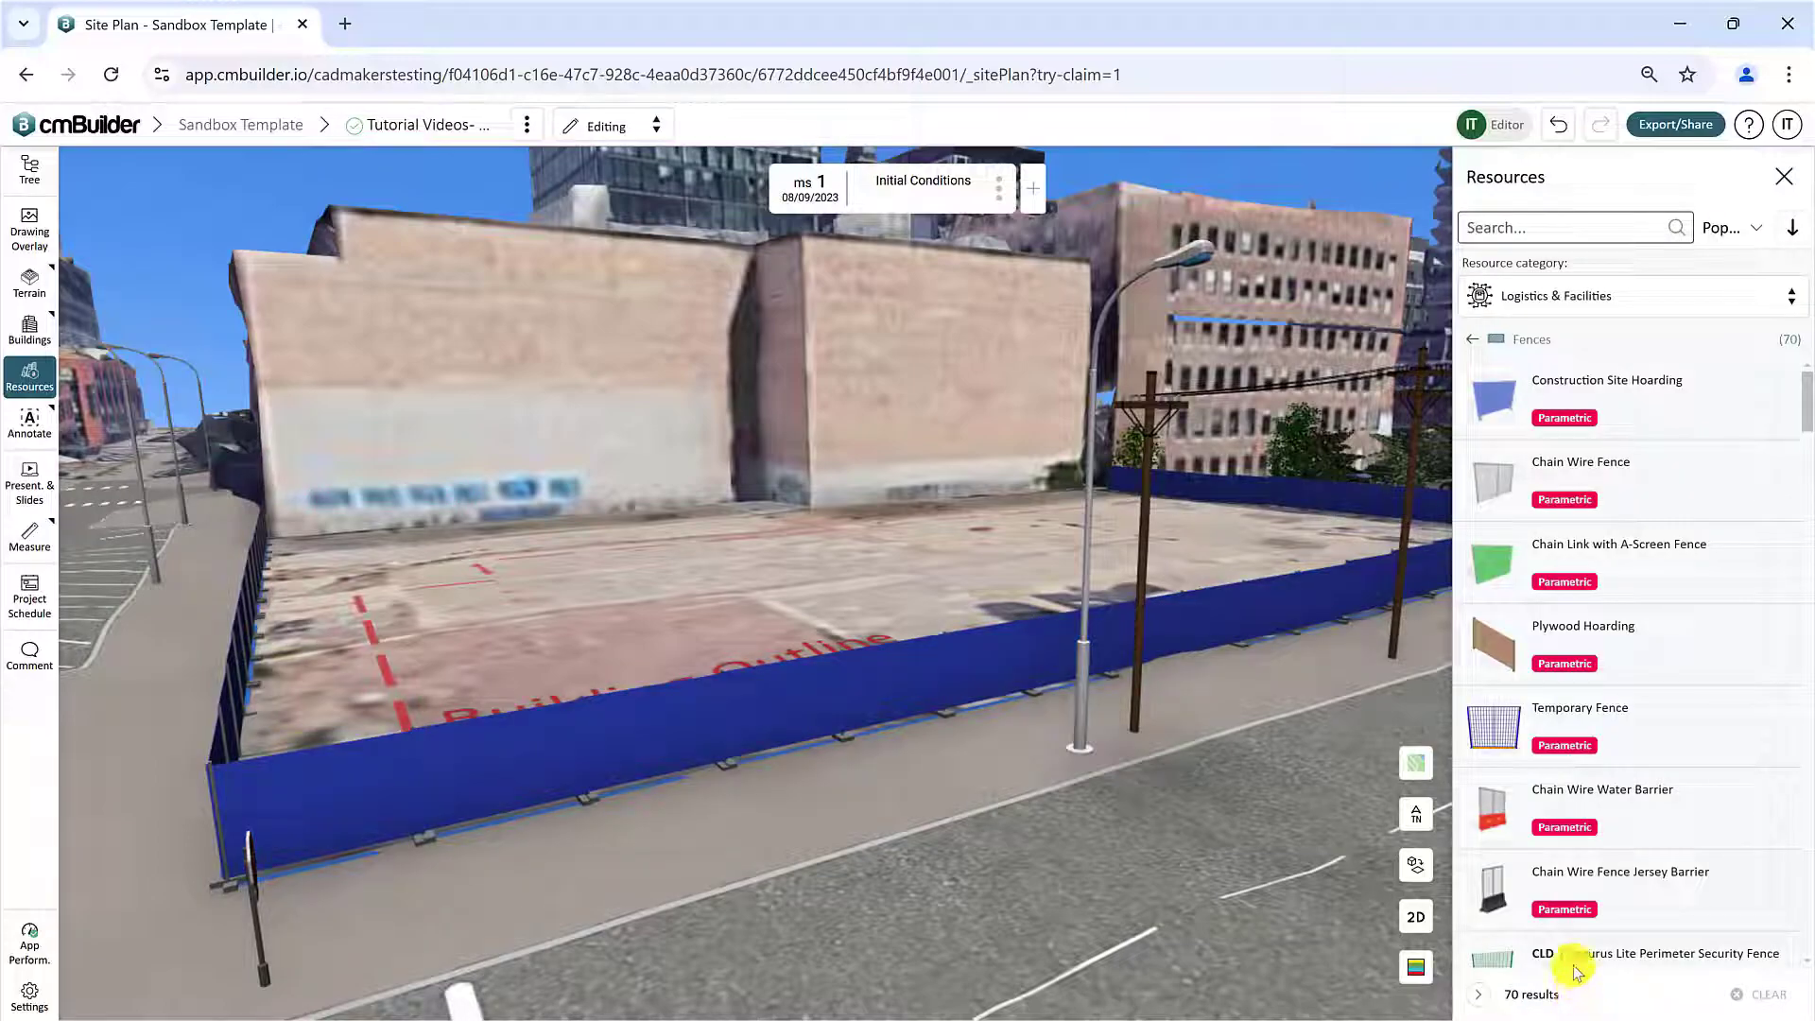
left_click(1784, 177)
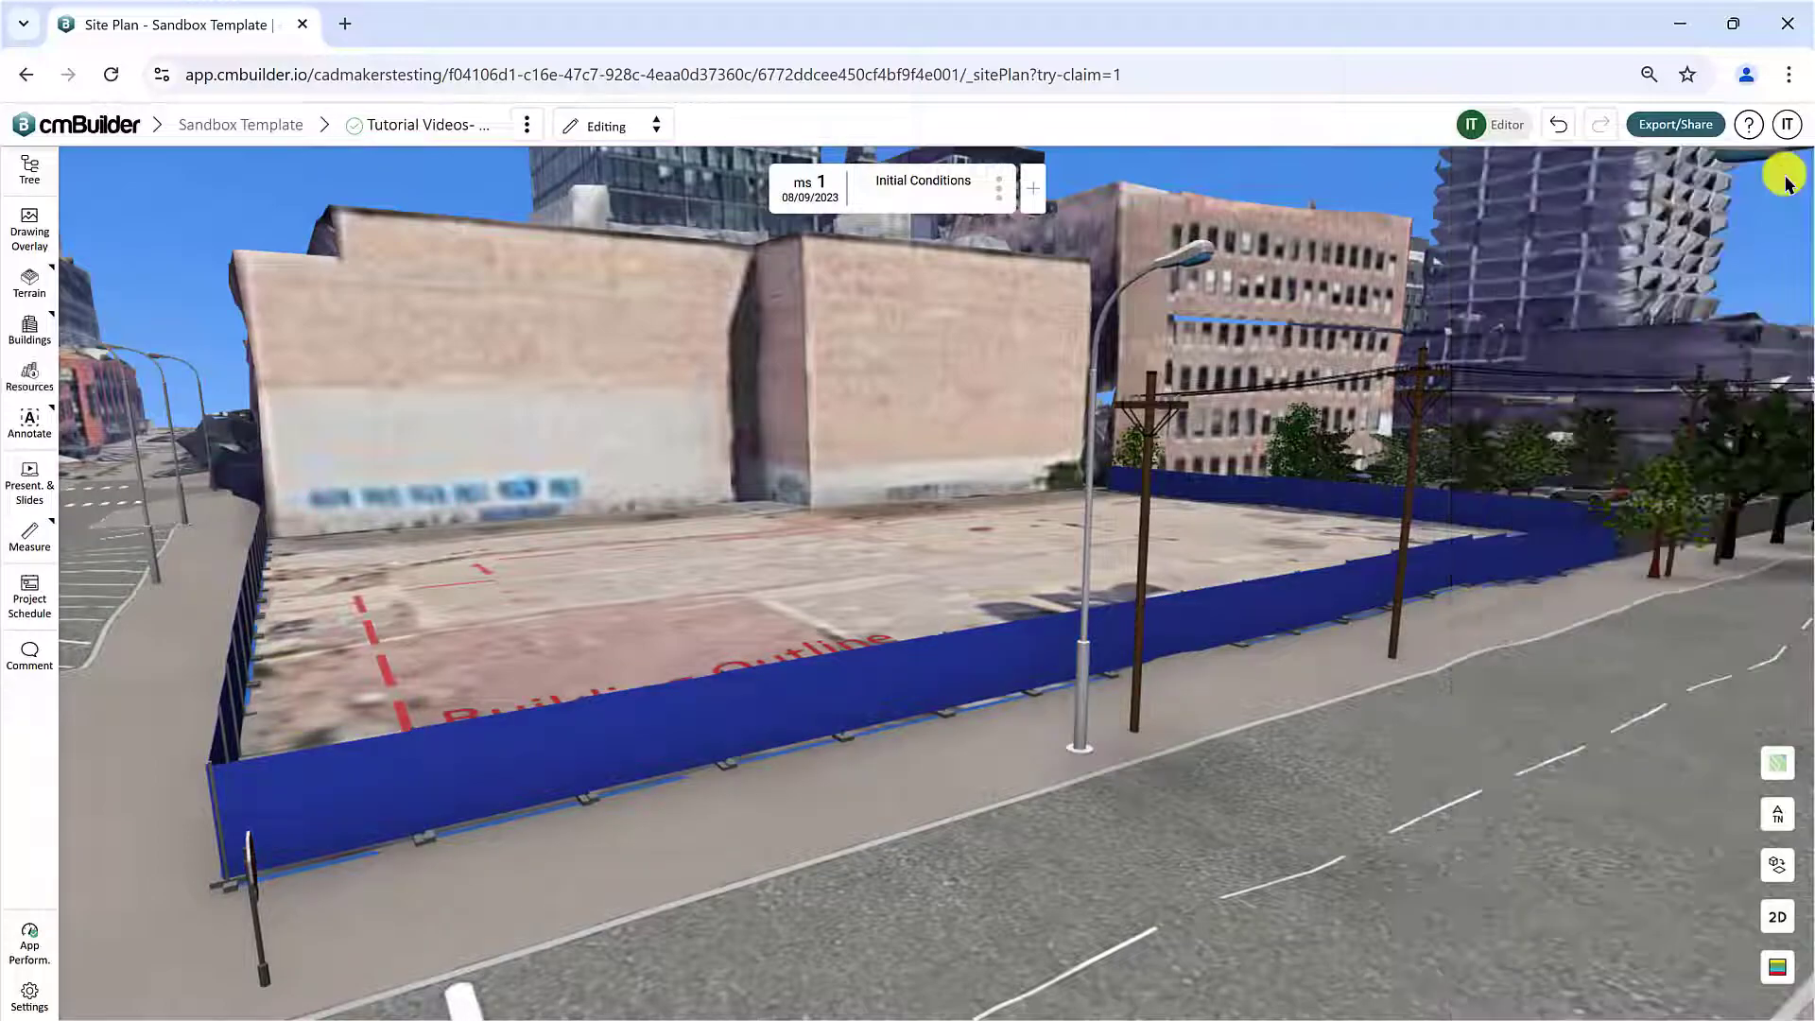
left_click(25, 175)
left_click(678, 739)
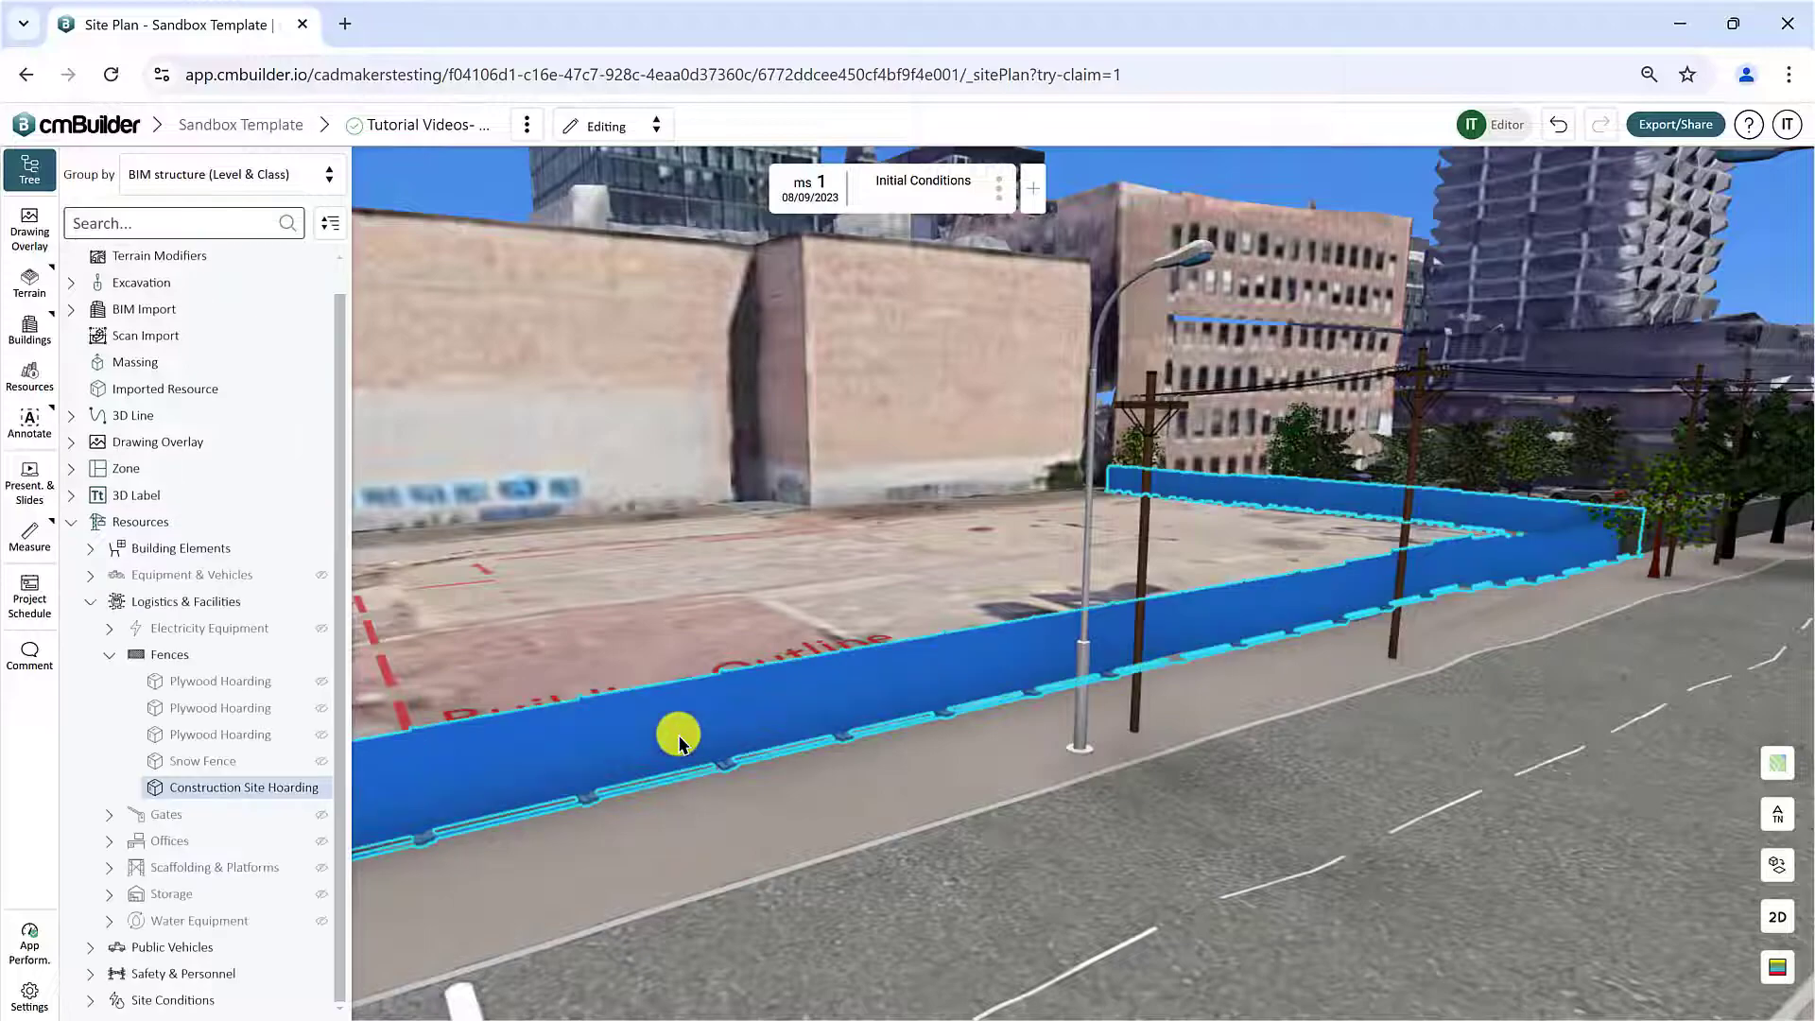
right_click(256, 794)
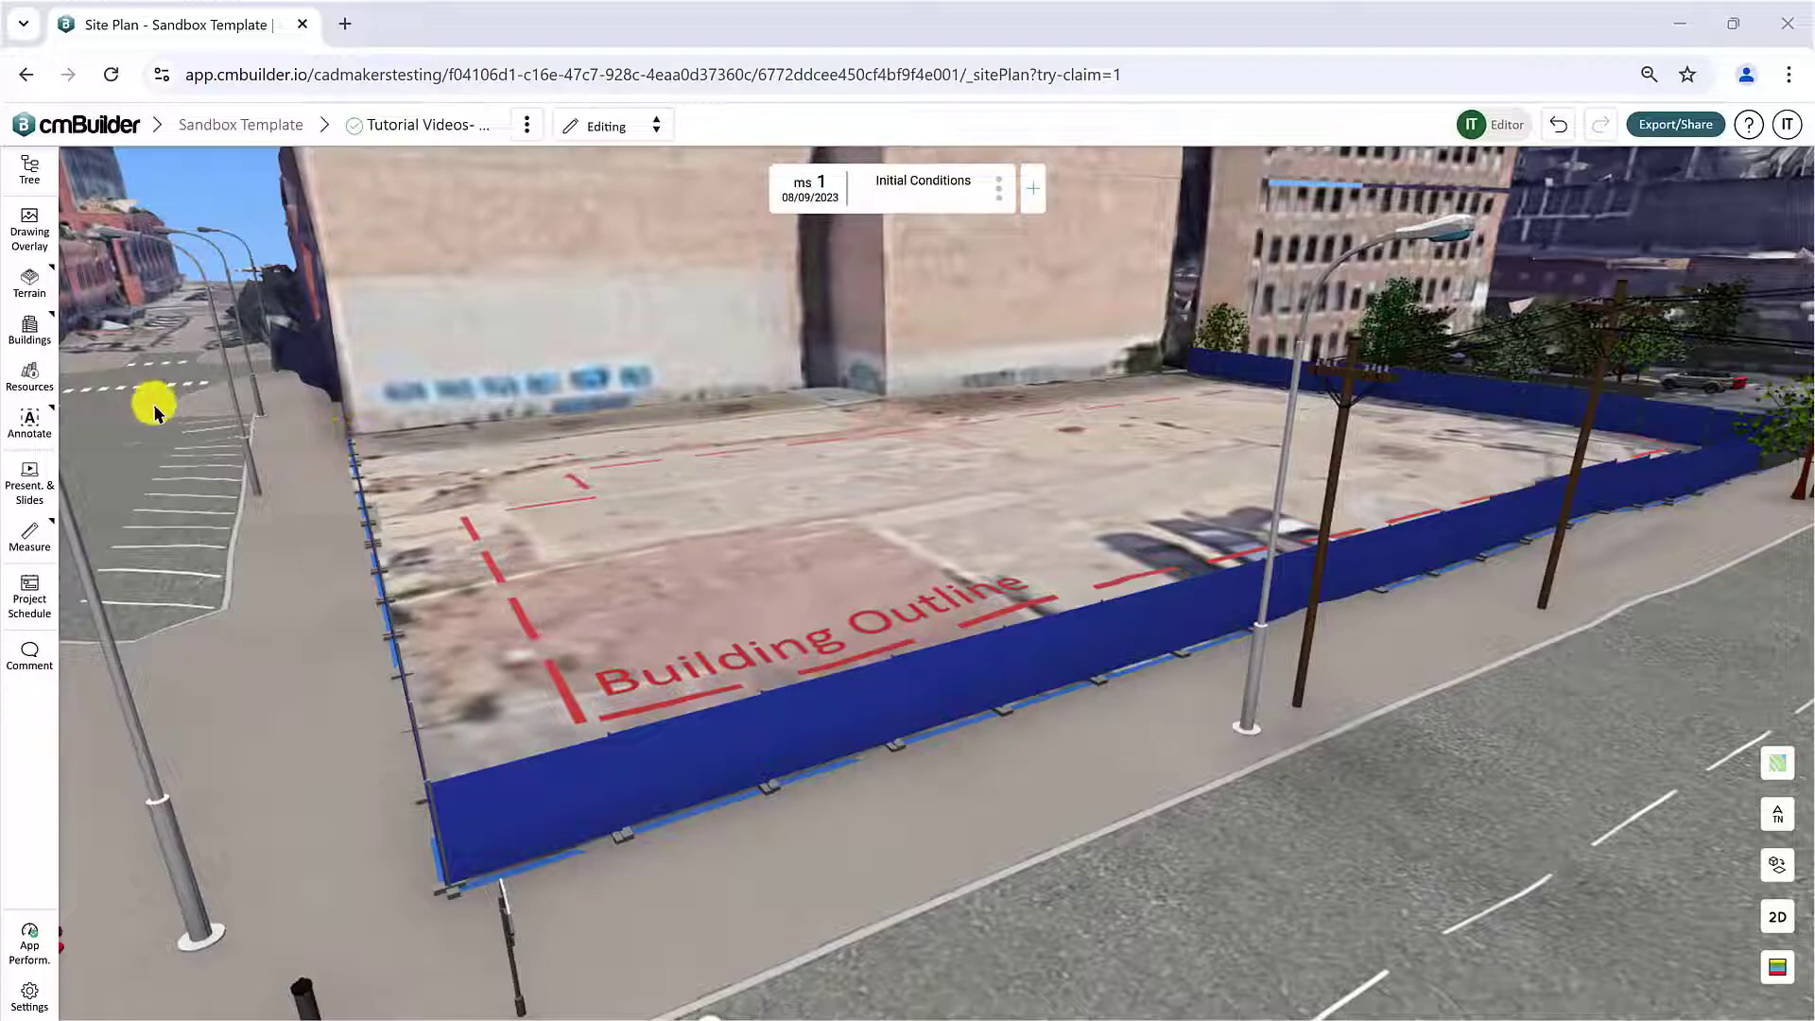
Step: Place a Double Sliding - Metal Mesh Gate on the front hoarding beside the Building Outline text and shift it slightly along the fence
left_click(29, 376)
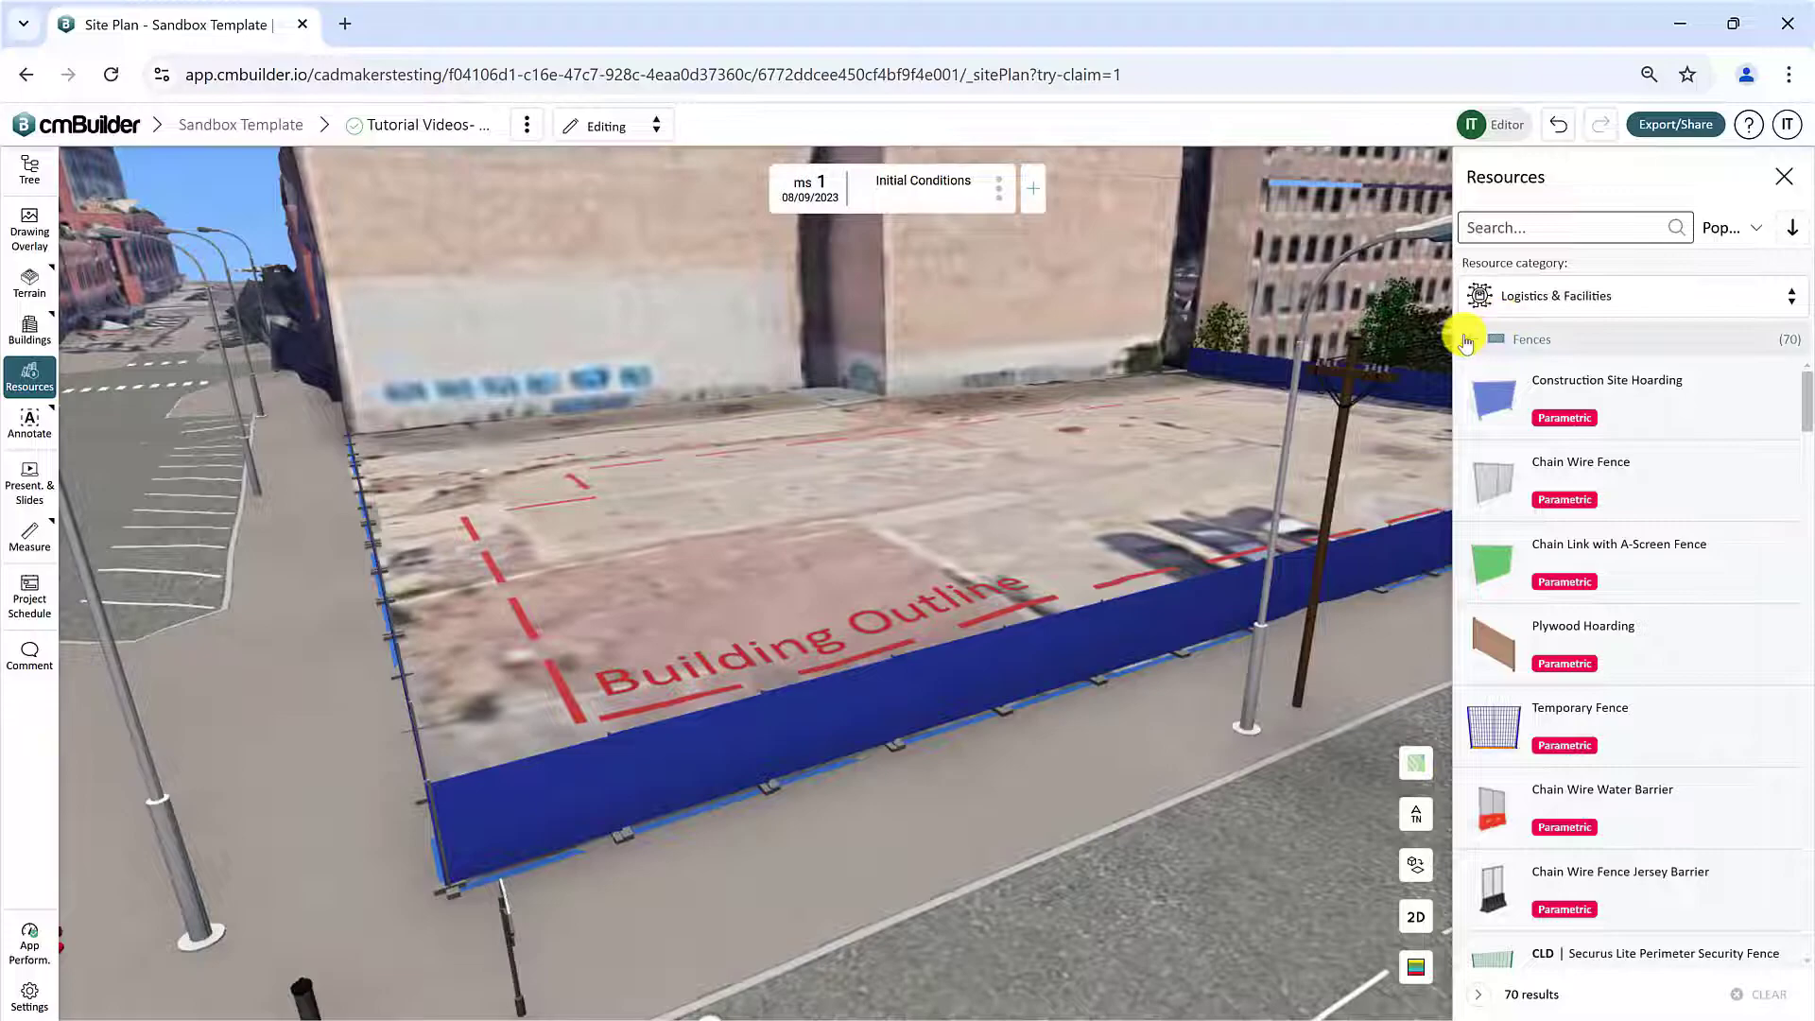
left_click(1475, 338)
left_click(1616, 472)
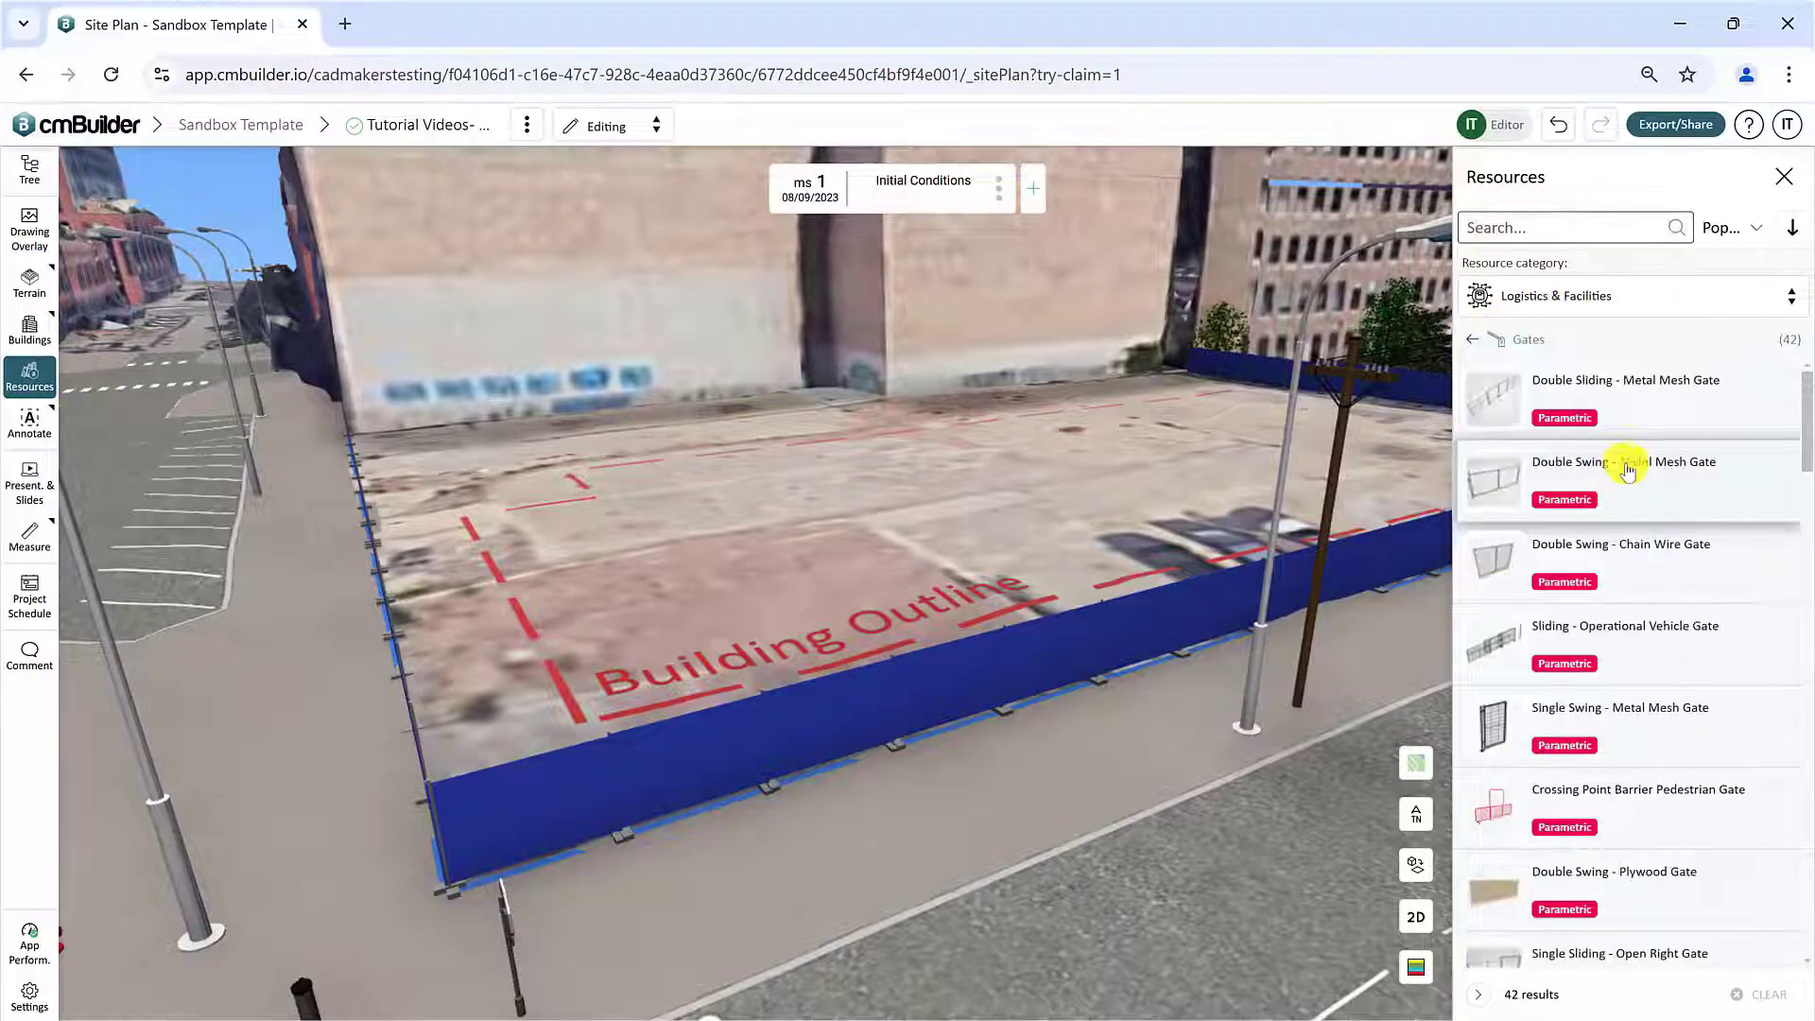
left_click(1654, 432)
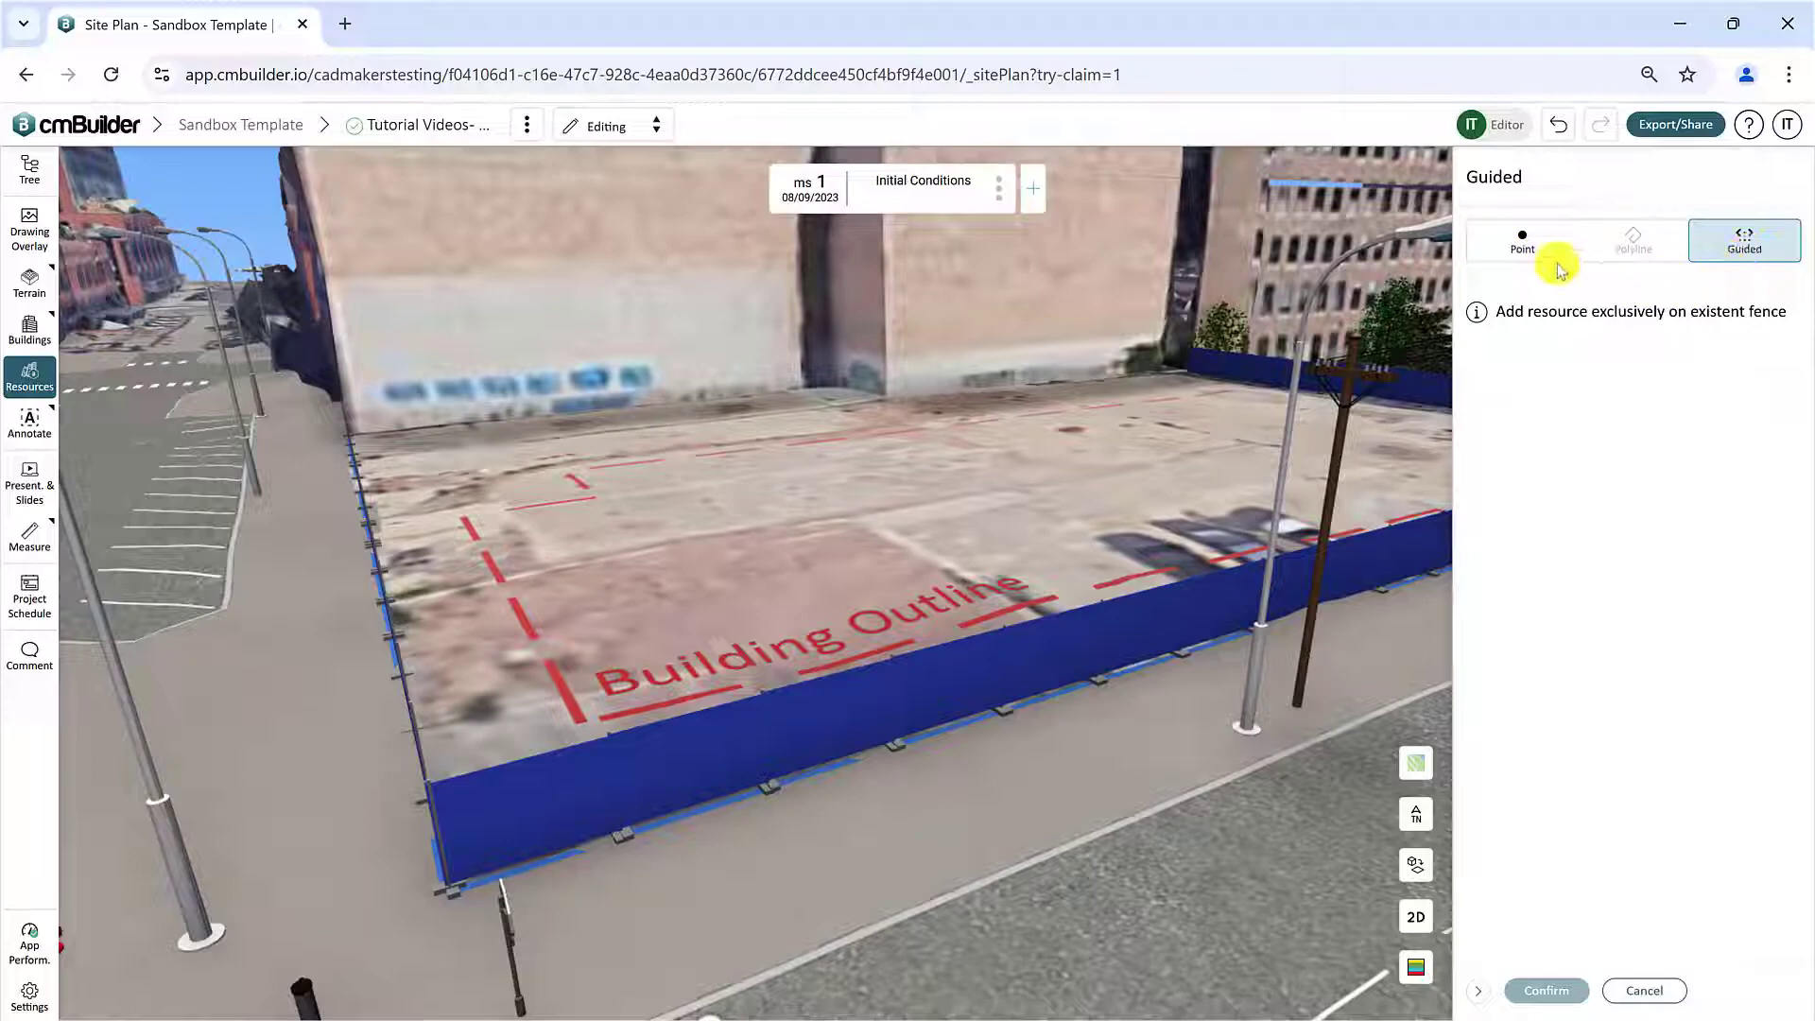
left_click(856, 704)
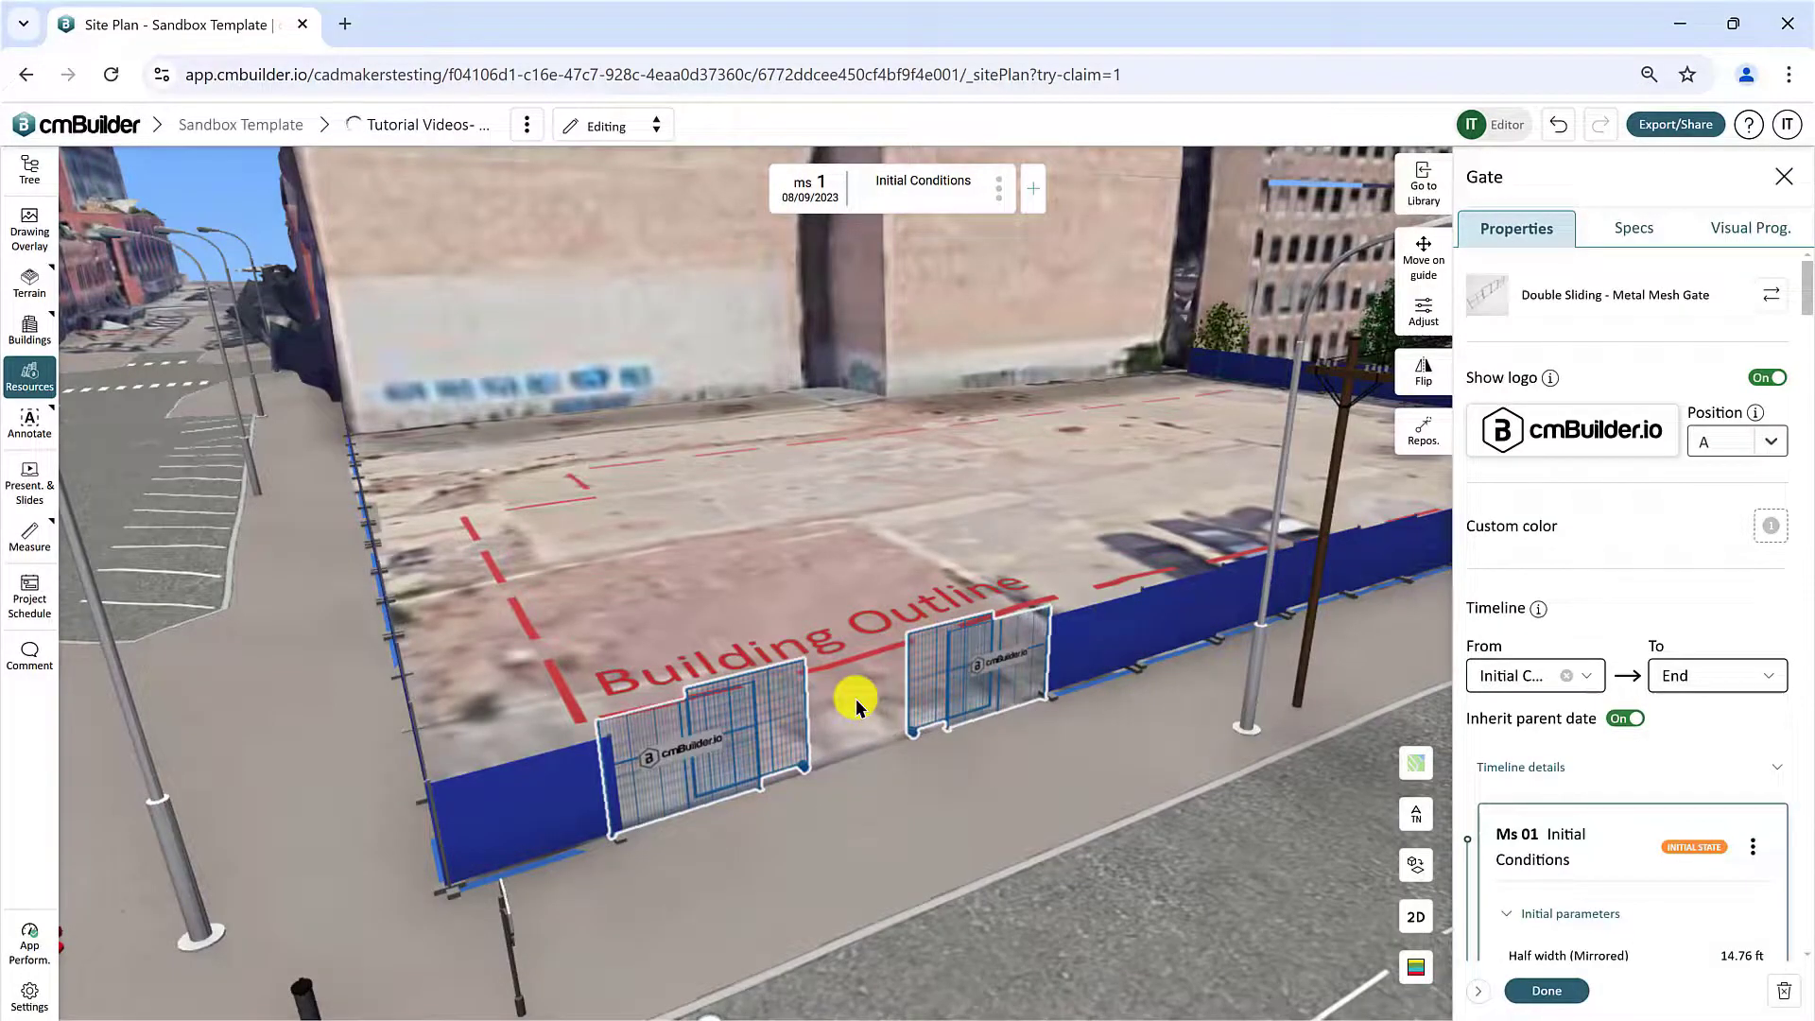
left_click(1424, 262)
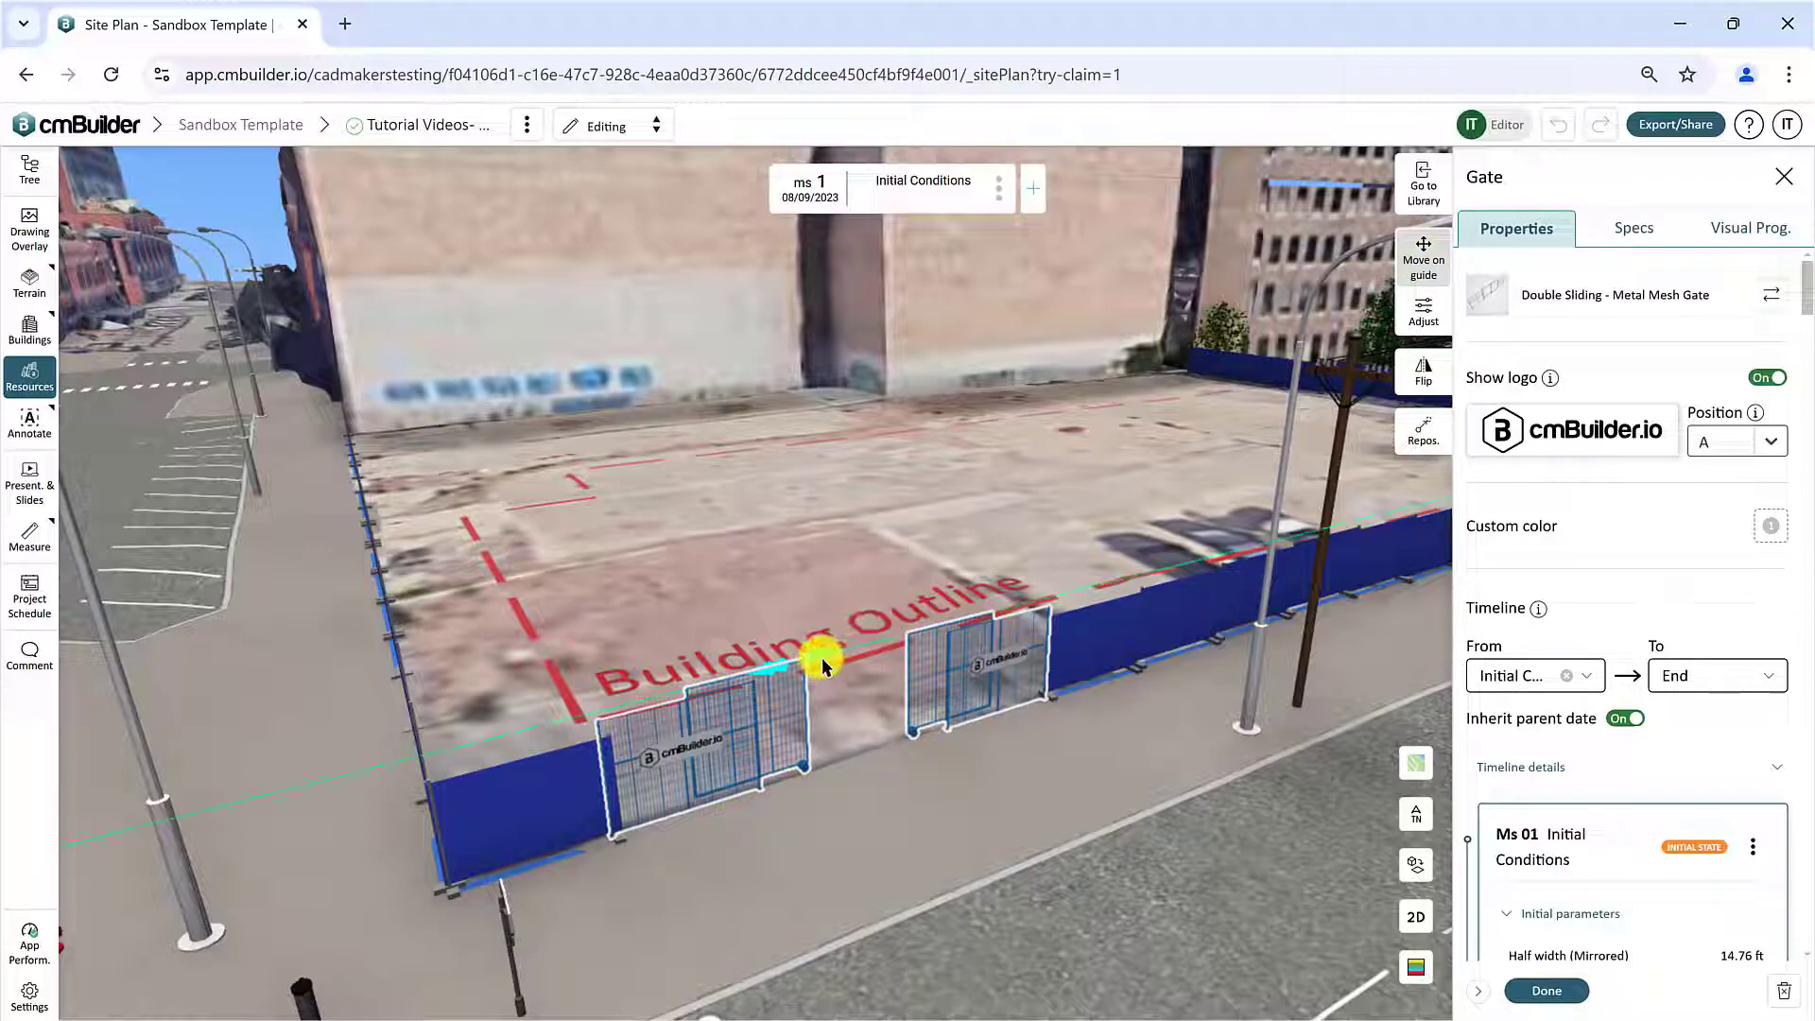
mouse_move(823, 661)
left_mouse_down()
mouse_move(1086, 607)
mouse_move(830, 663)
left_mouse_up()
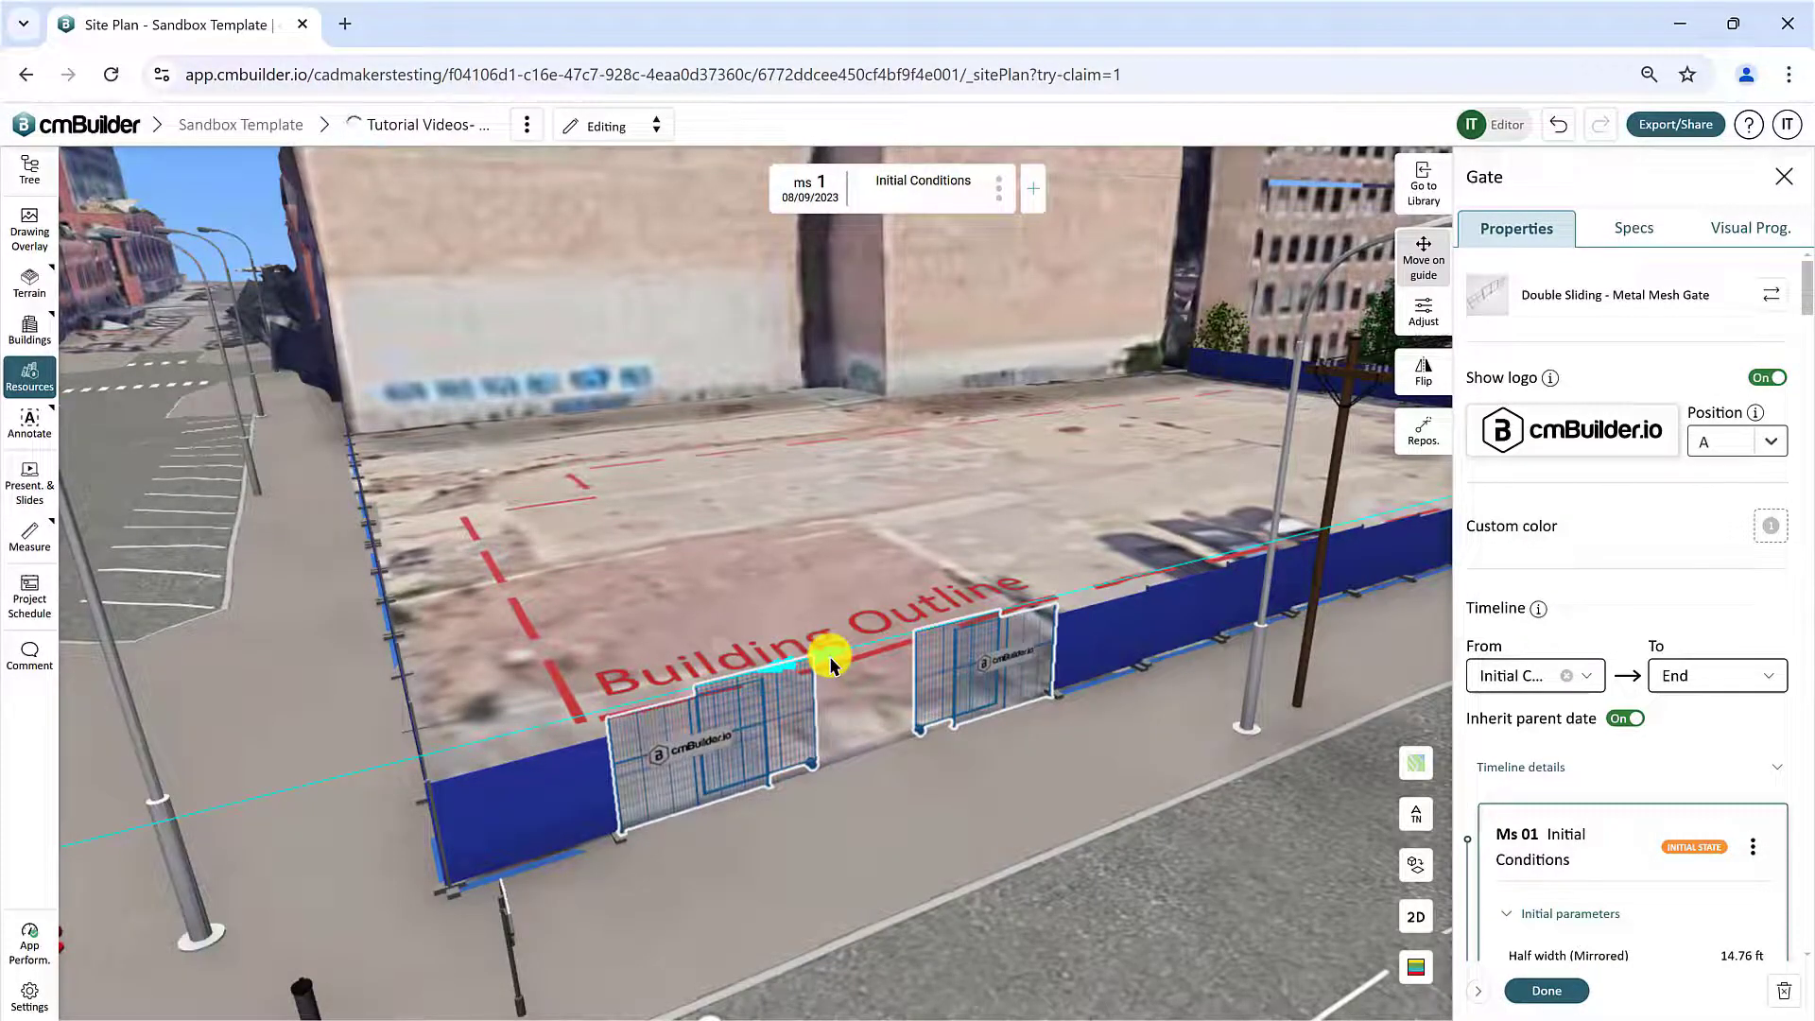
Step: Adjust the gate's left and right openings to 3.61 ft and its height to 6.89 ft
left_click(1424, 312)
scroll(831, 728, "up", 5)
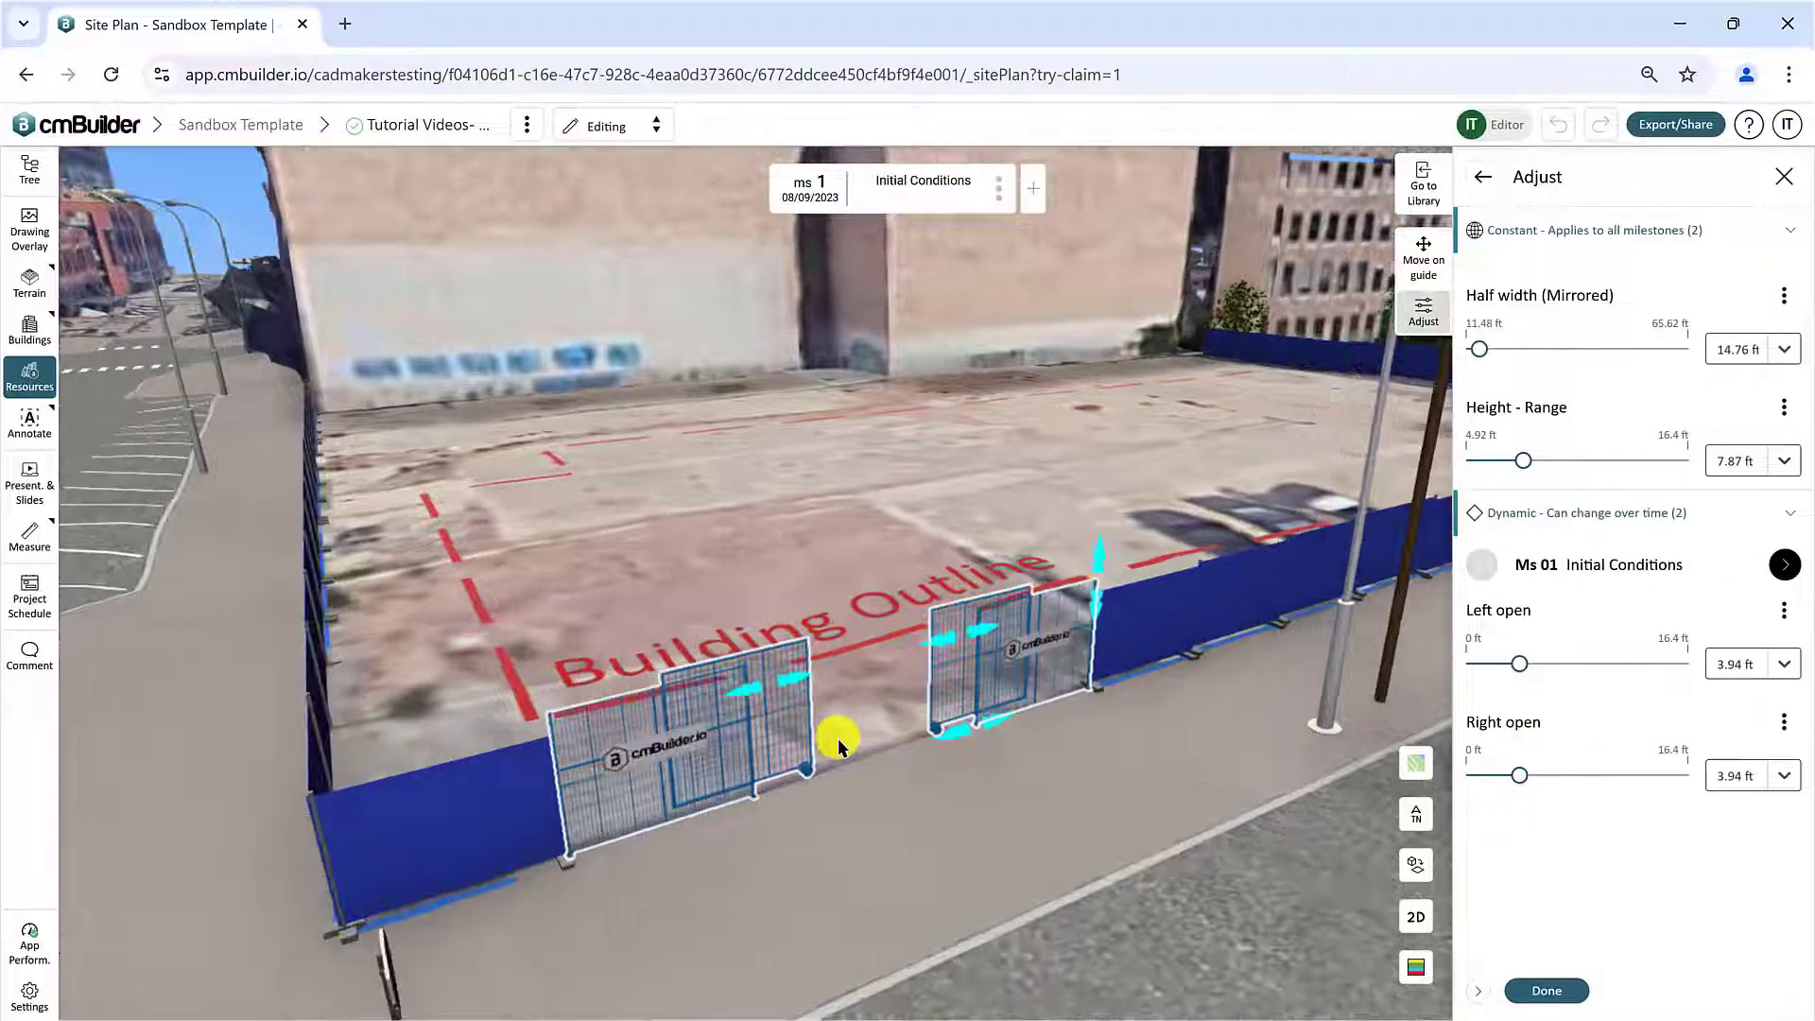
mouse_move(760, 644)
left_mouse_down()
mouse_move(831, 627)
mouse_move(783, 652)
left_mouse_up()
mouse_move(1013, 587)
left_mouse_down()
mouse_move(911, 607)
mouse_move(1005, 597)
left_mouse_up()
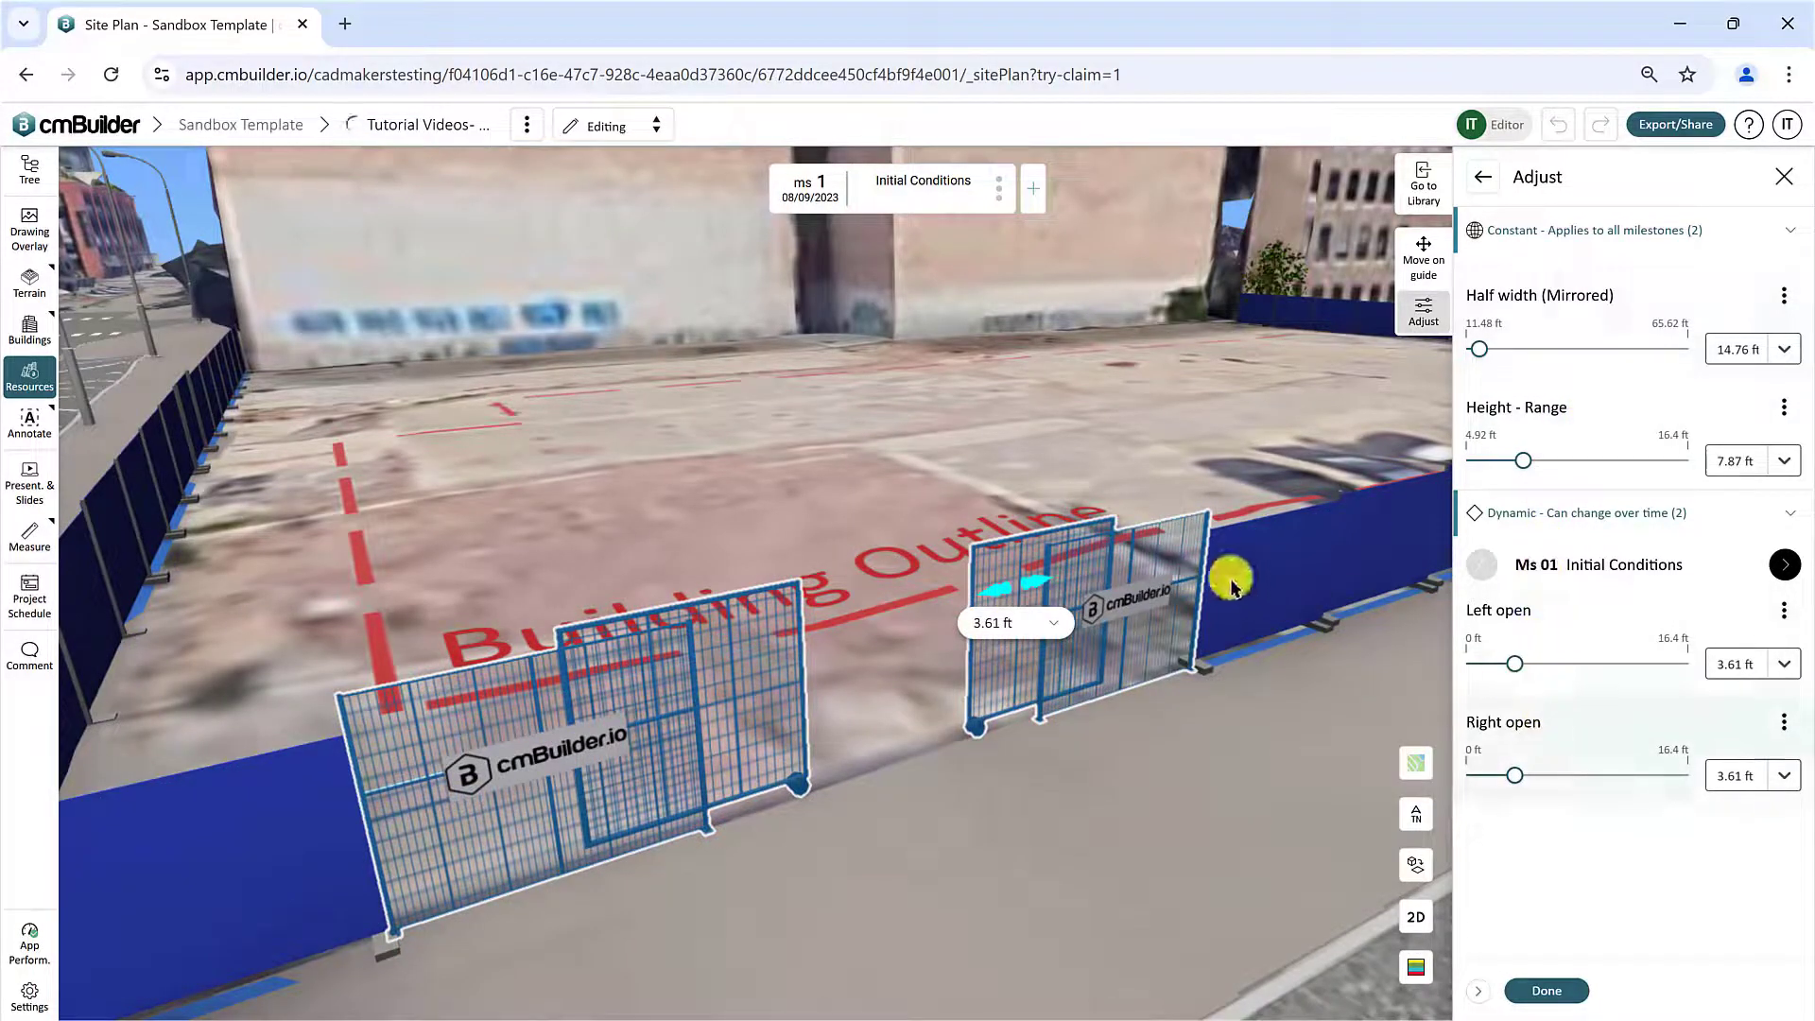
left_click_drag(1207, 491, 1226, 525)
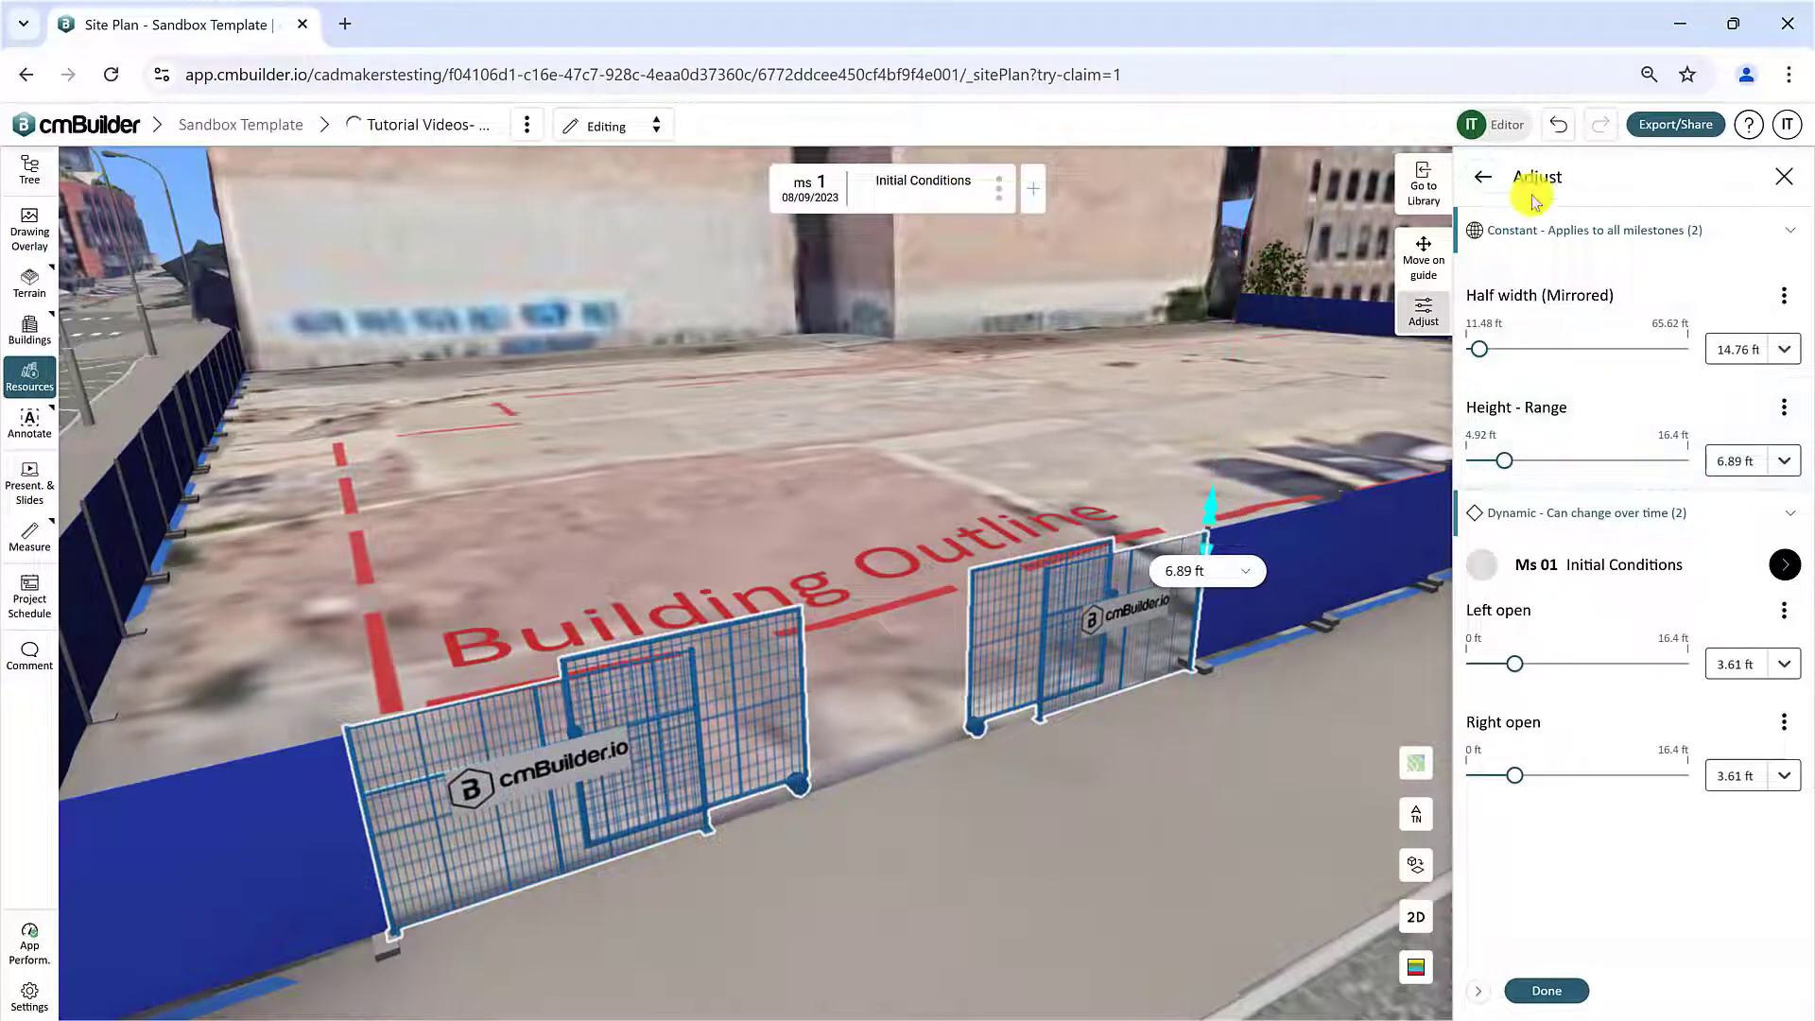
left_click(1483, 183)
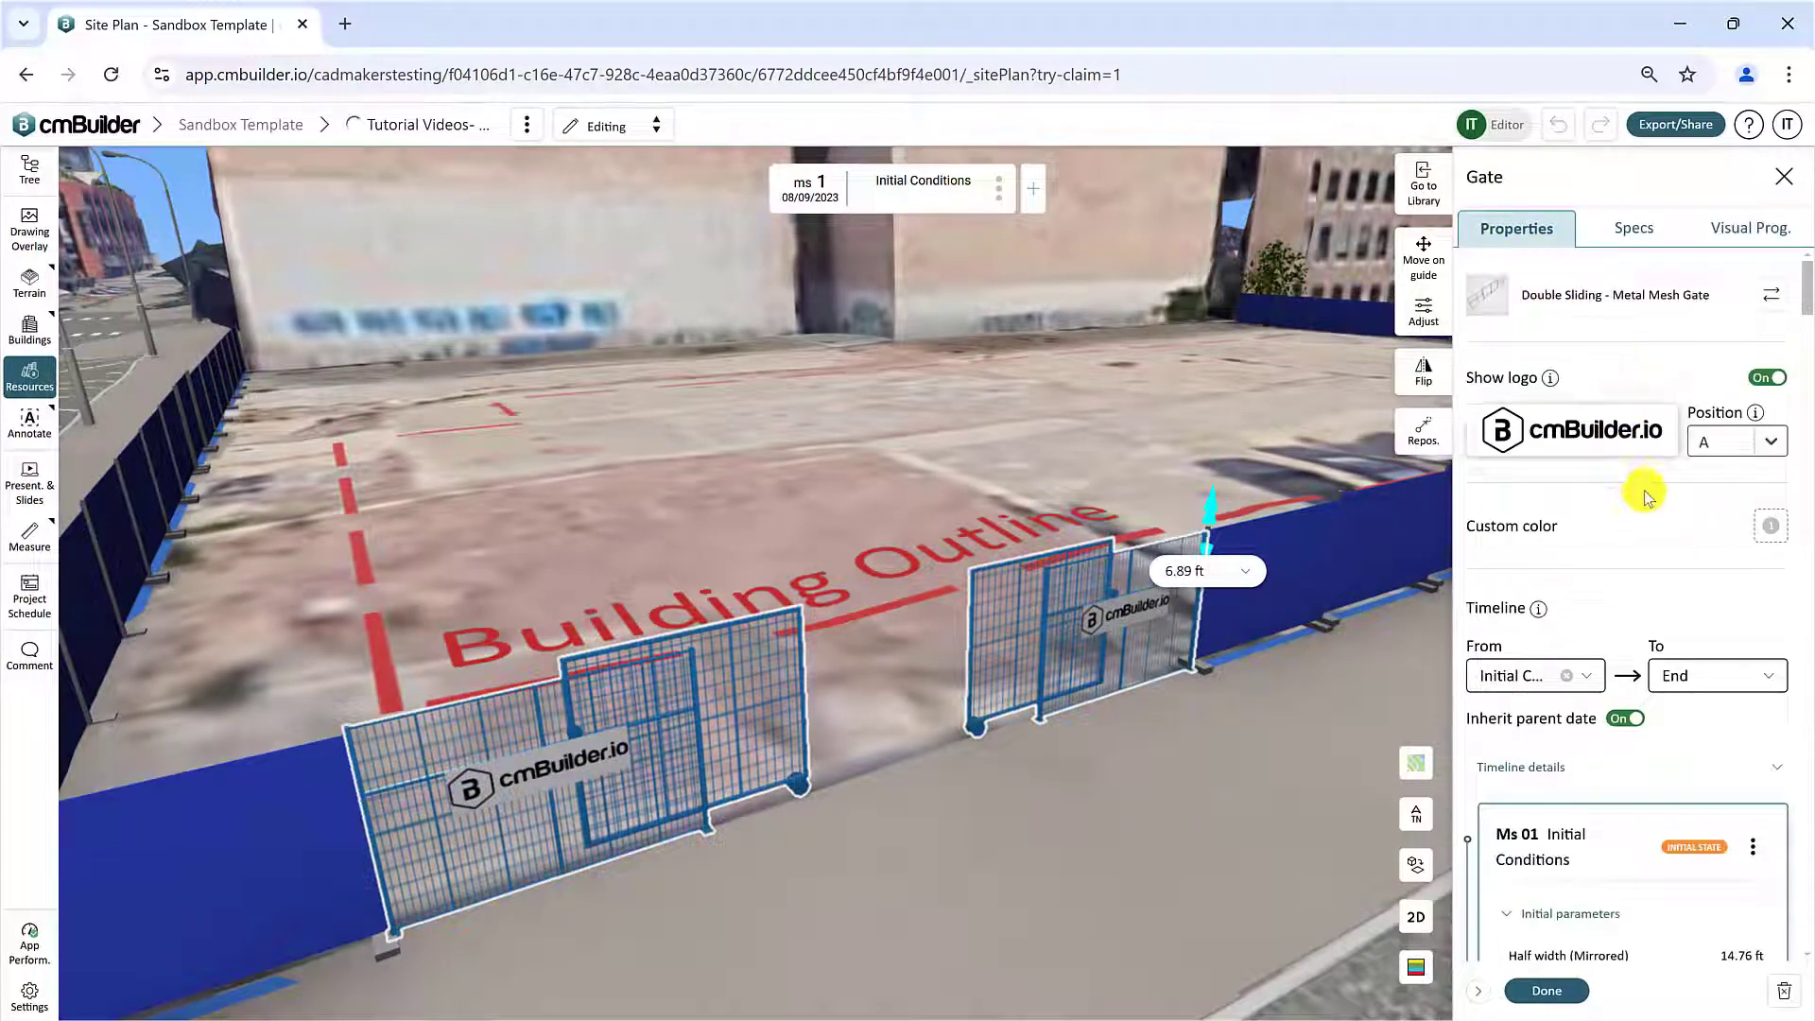
Step: Hide the logo on the gate, keep Inherit parent date on, and finish editing the gate
left_click(1755, 380)
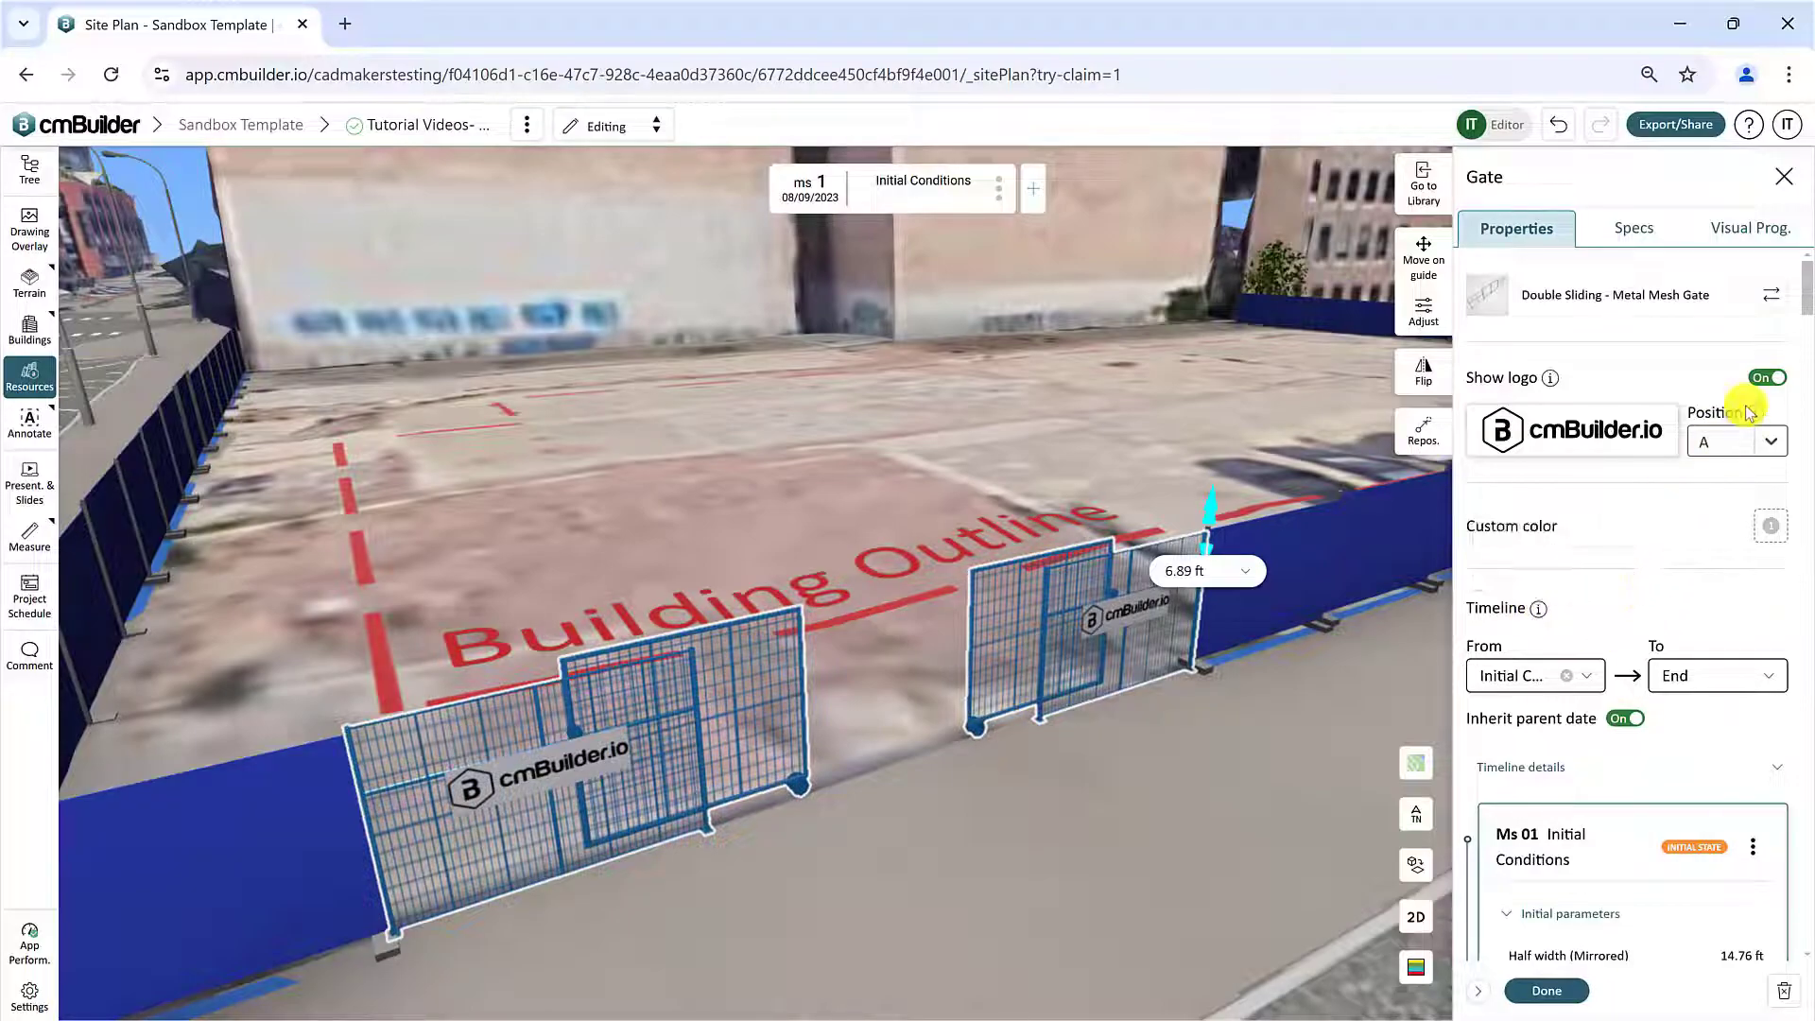
left_click(1766, 379)
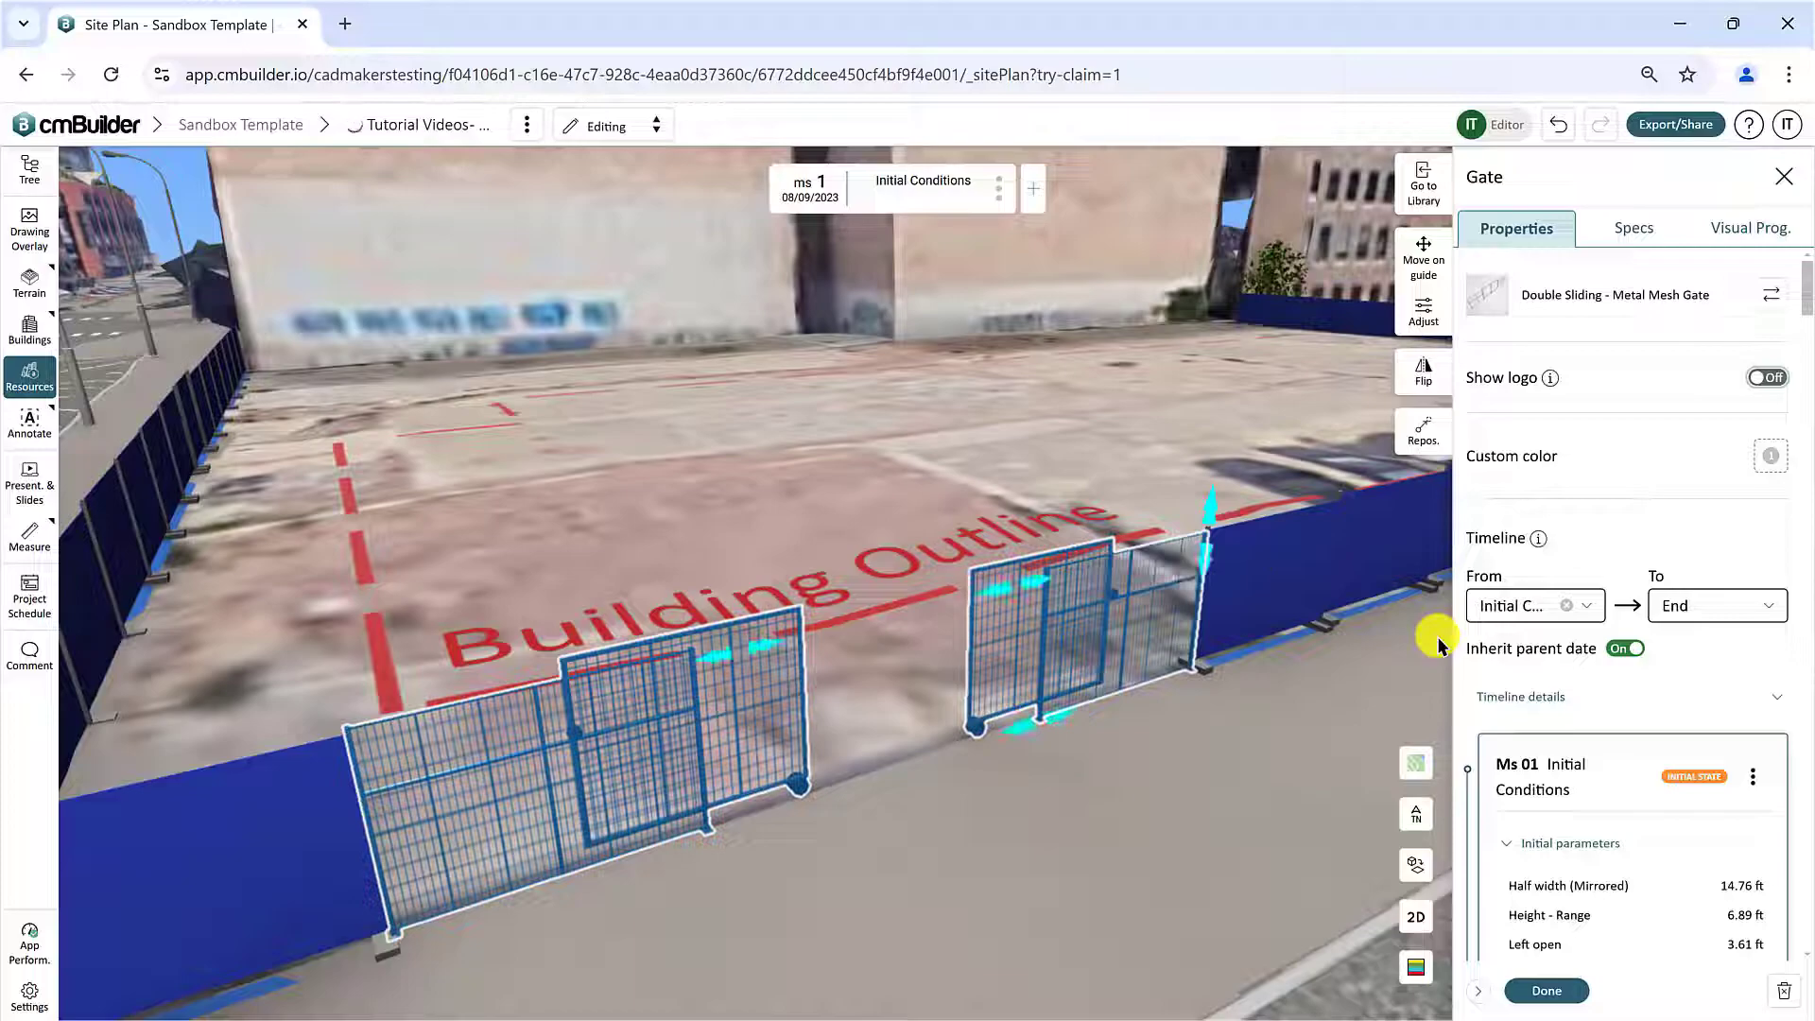
left_click(1620, 650)
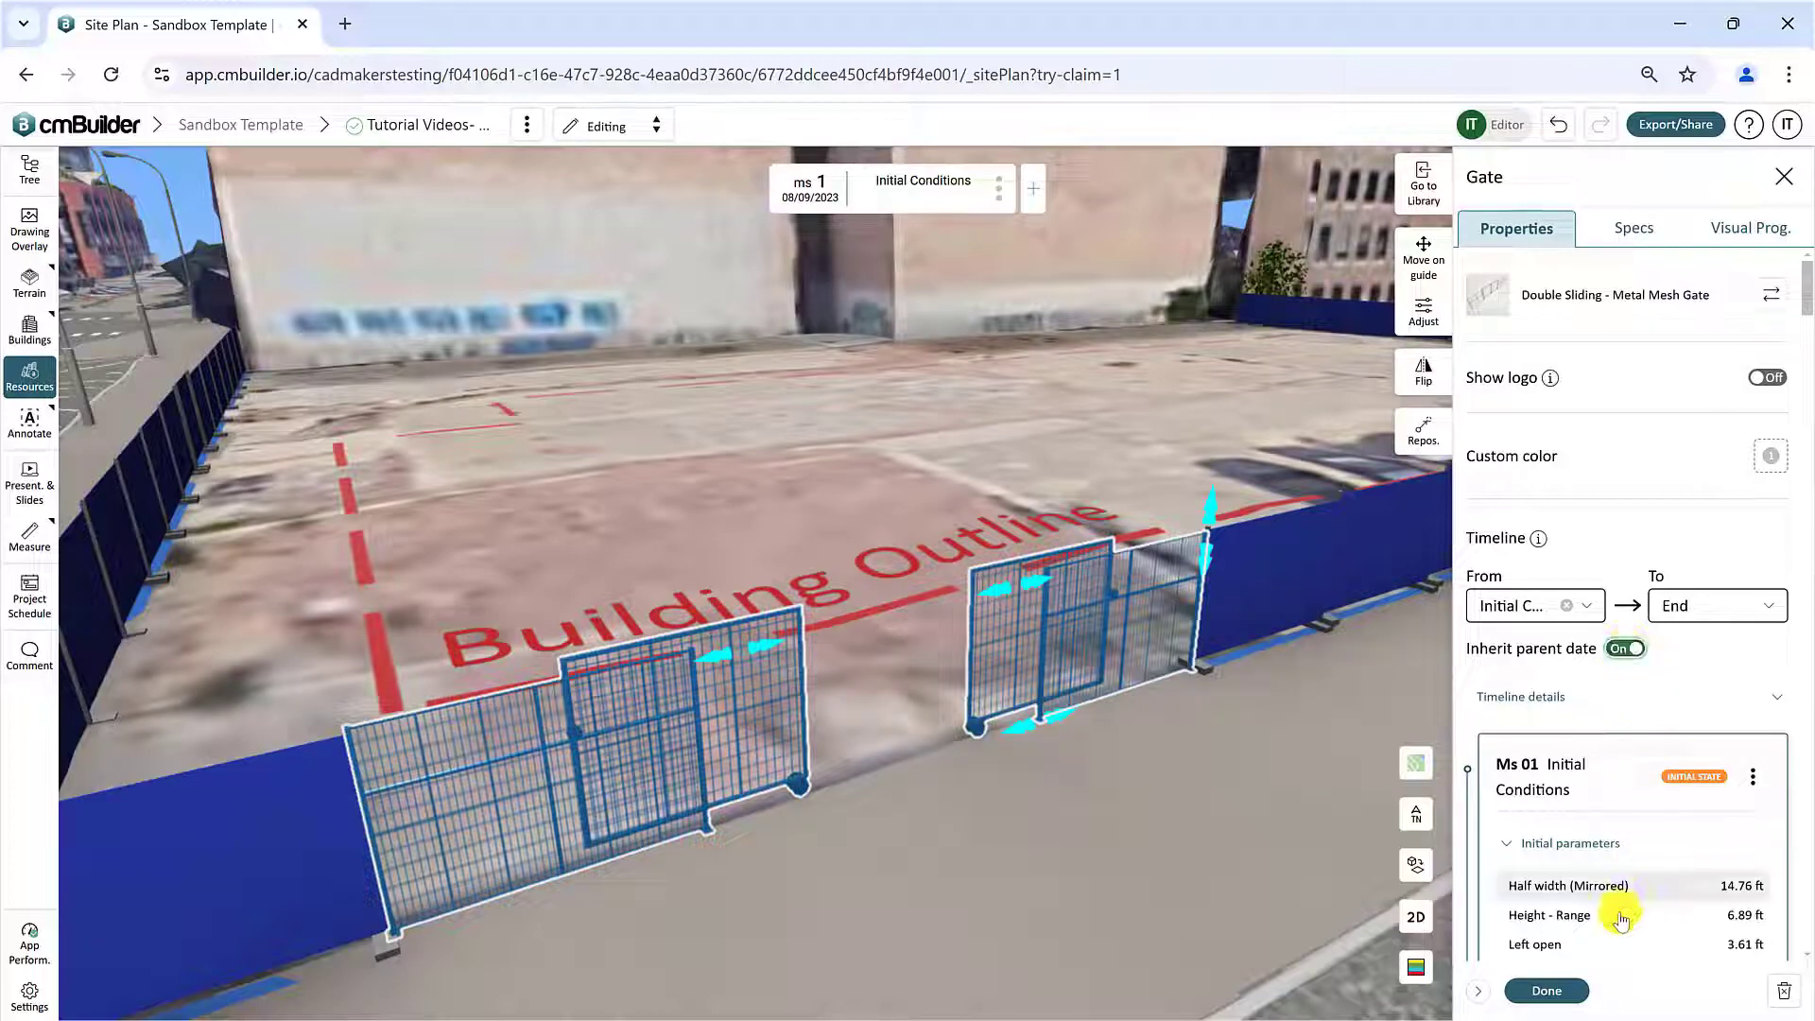
left_click(1573, 991)
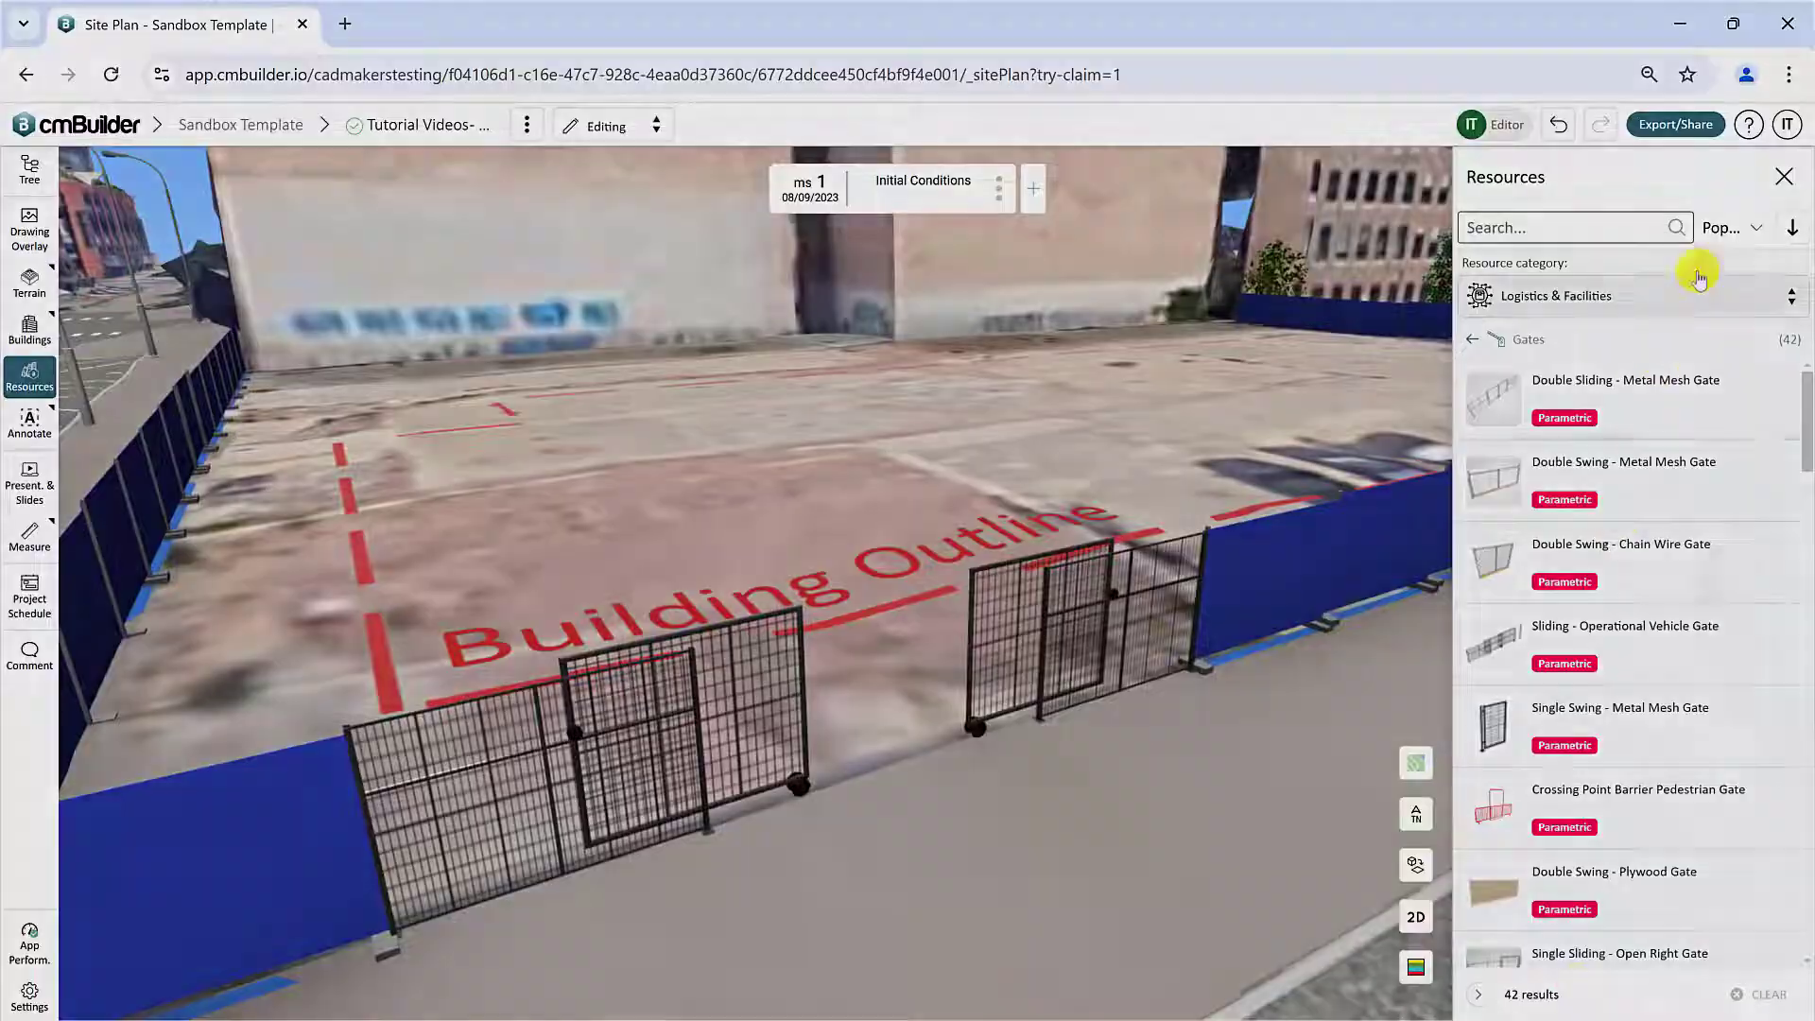